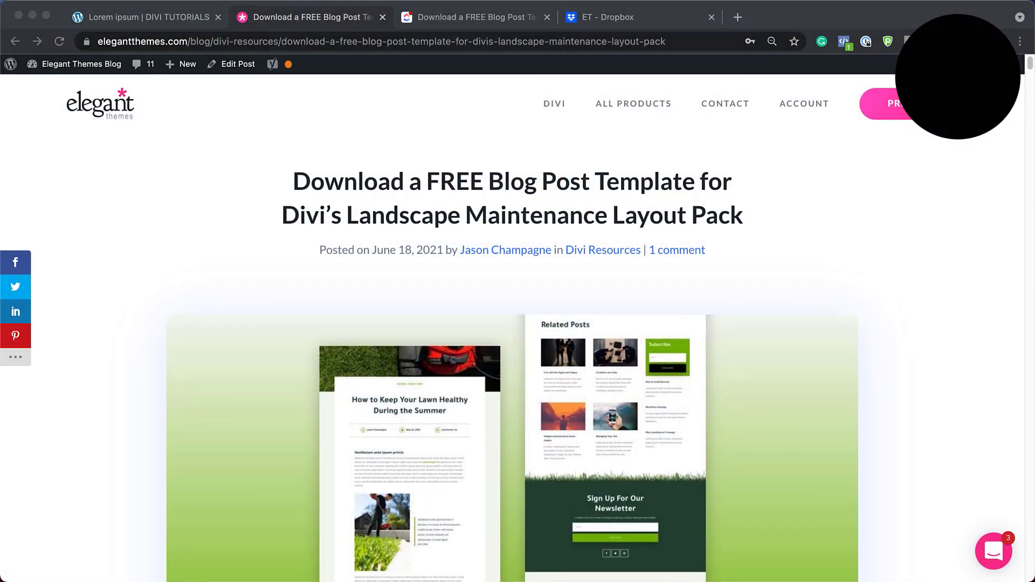
# Step: Go to the free download section of the Landscape Maintenance blog post template article
pyautogui.scroll(-1, 512, 324)
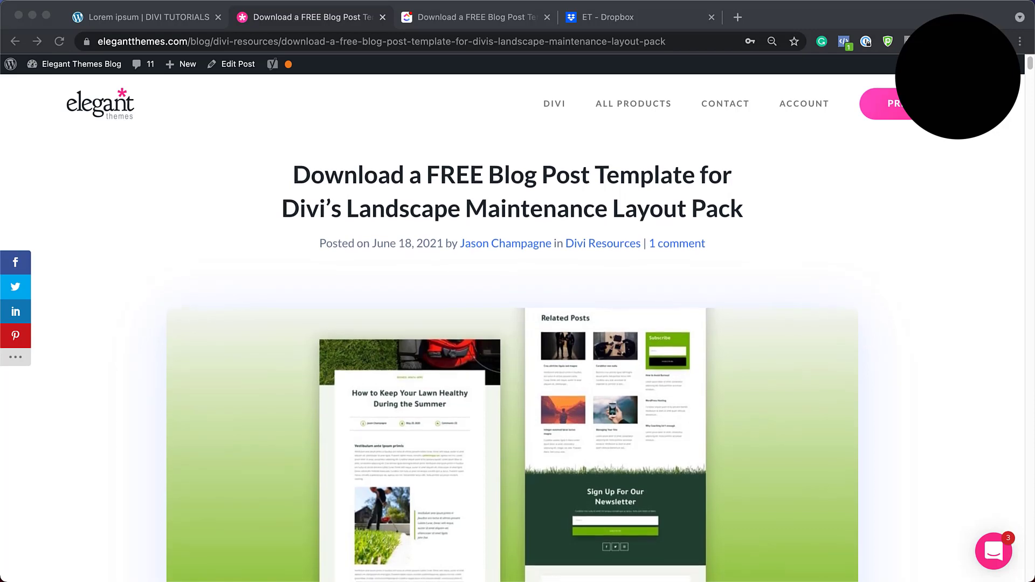
pyautogui.scroll(-7, 513, 345)
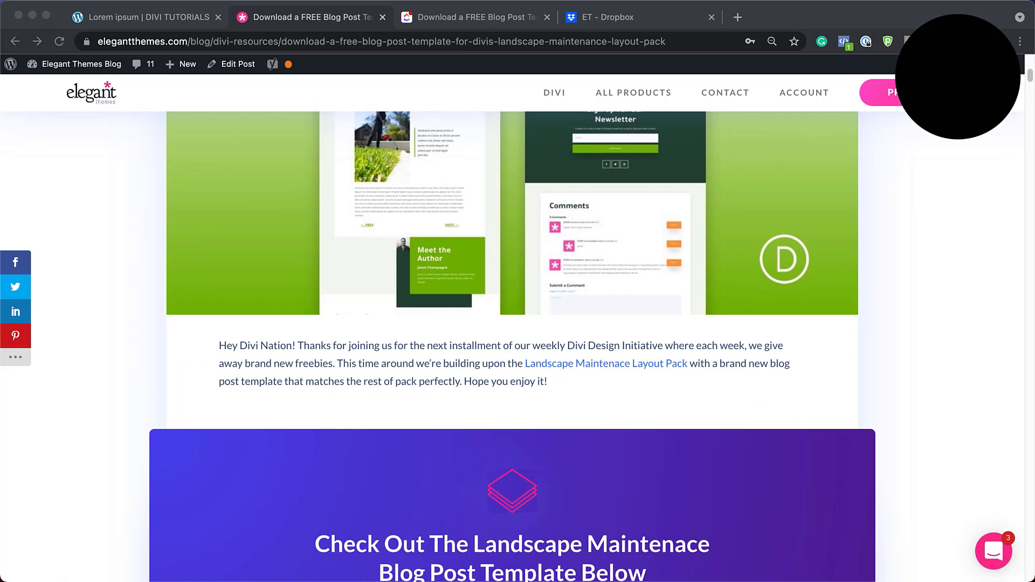
pyautogui.scroll(-4, 513, 345)
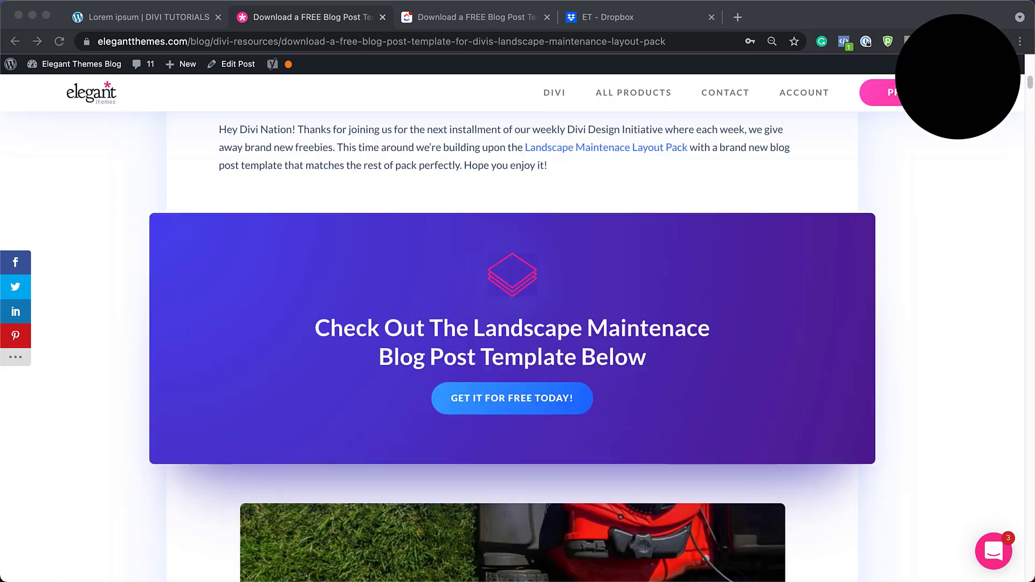
pyautogui.click(399, 401)
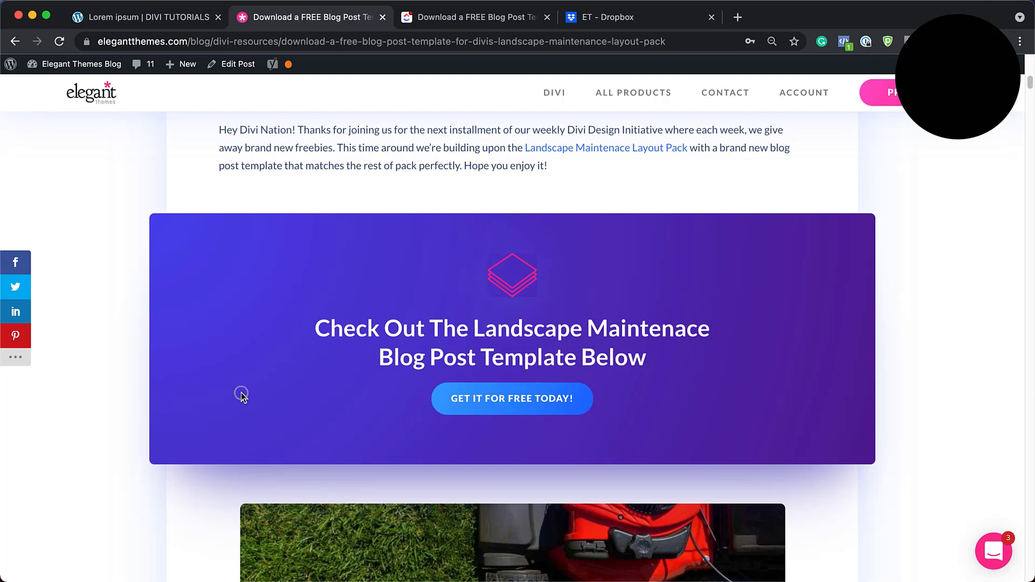
pyautogui.click(539, 404)
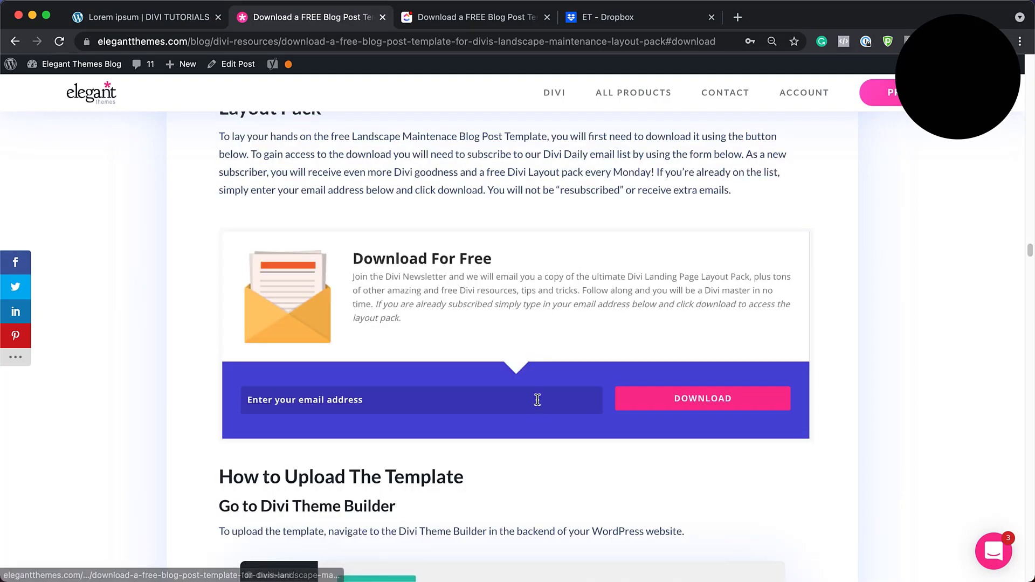
# Step: Submit an email address in the Download For Free form and download the template files
pyautogui.click(393, 399)
pyautogui.write('makemakers.com')
pyautogui.click(720, 399)
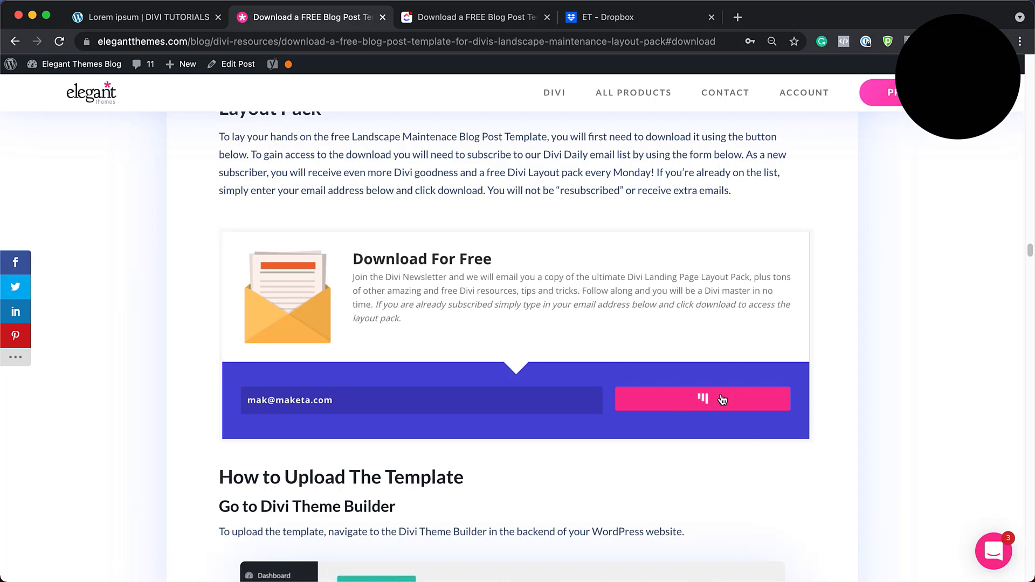
pyautogui.click(501, 229)
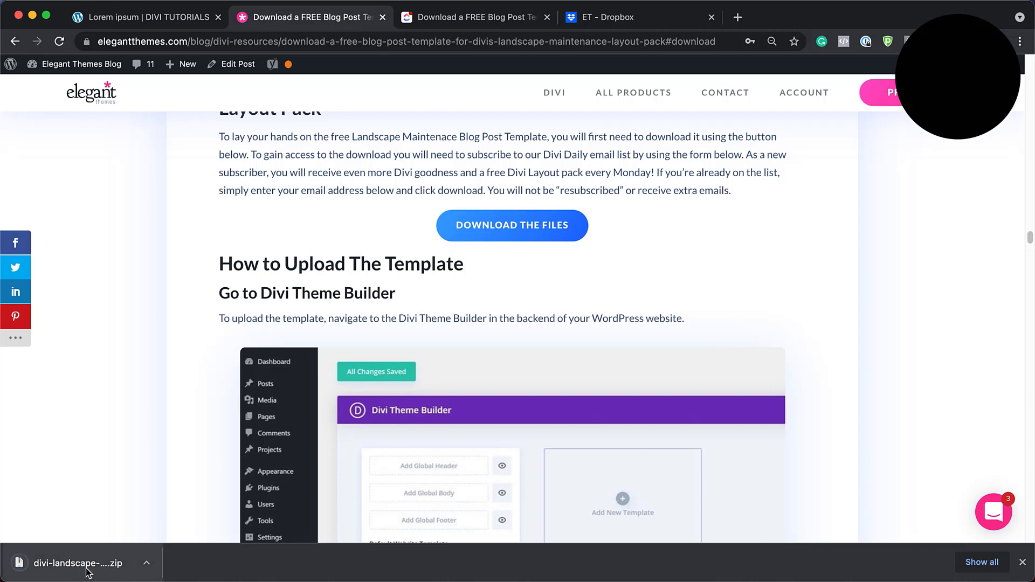
# Step: Show the downloaded zip in Finder and extract divi-landscape-maintenance-blog-post-template.json from it, then return to the browser
pyautogui.click(147, 566)
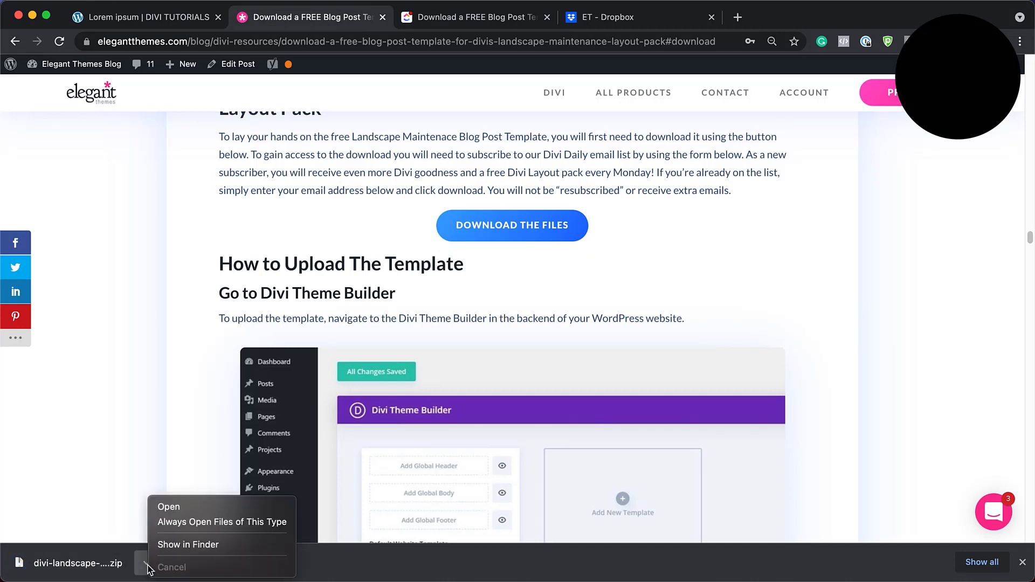
pyautogui.click(202, 545)
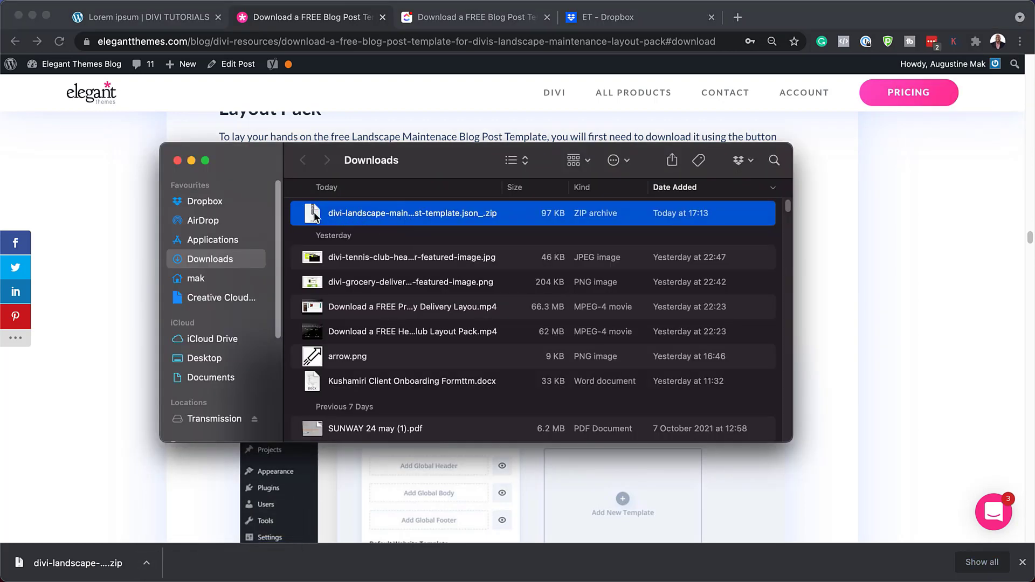
pyautogui.doubleClick(313, 214)
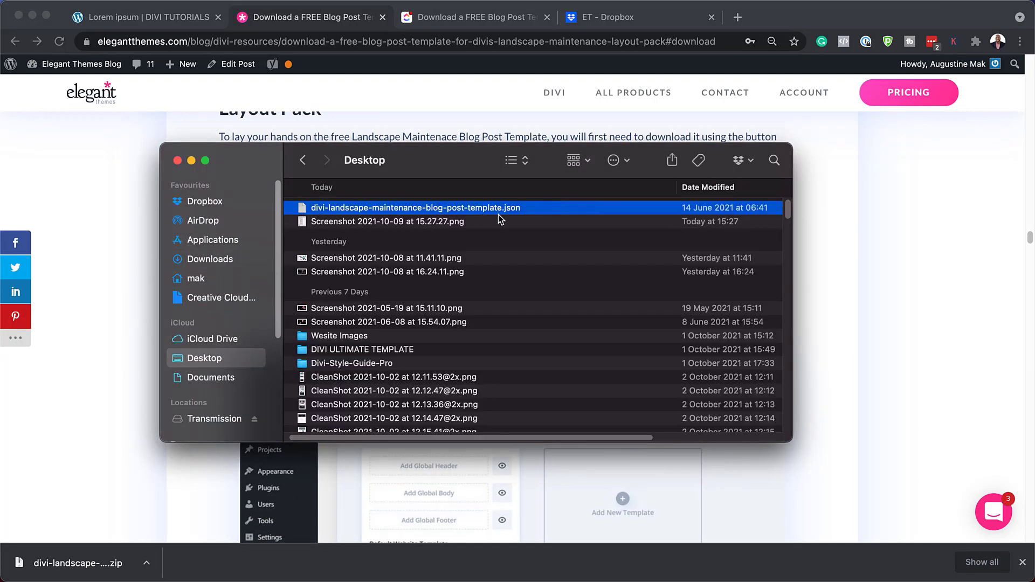
pyautogui.click(674, 480)
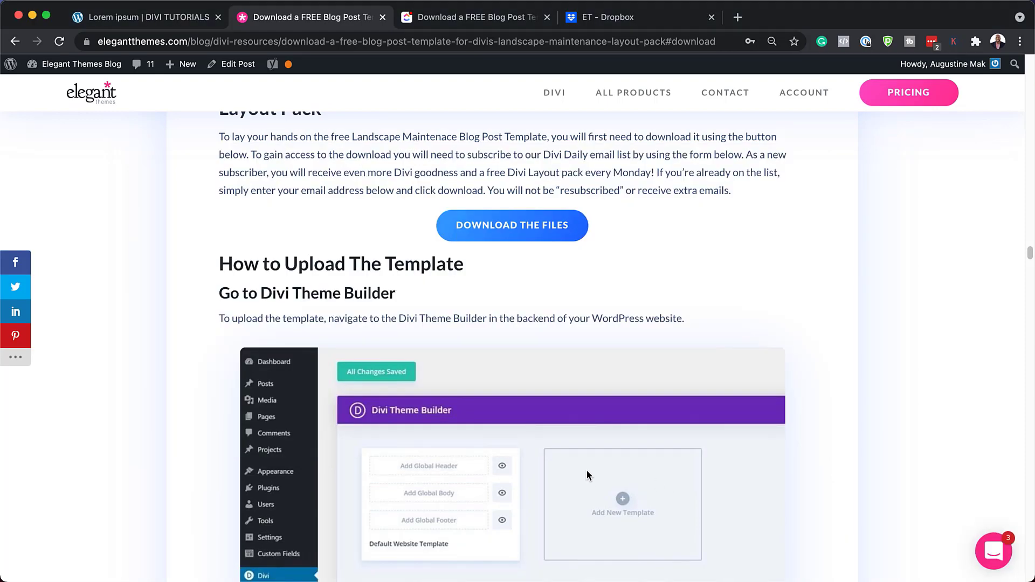
# Step: Examine the layout of the Lorem ipsum post on the DIVI TUTORIALS site, from title to comment form
pyautogui.scroll(15, 300, 276)
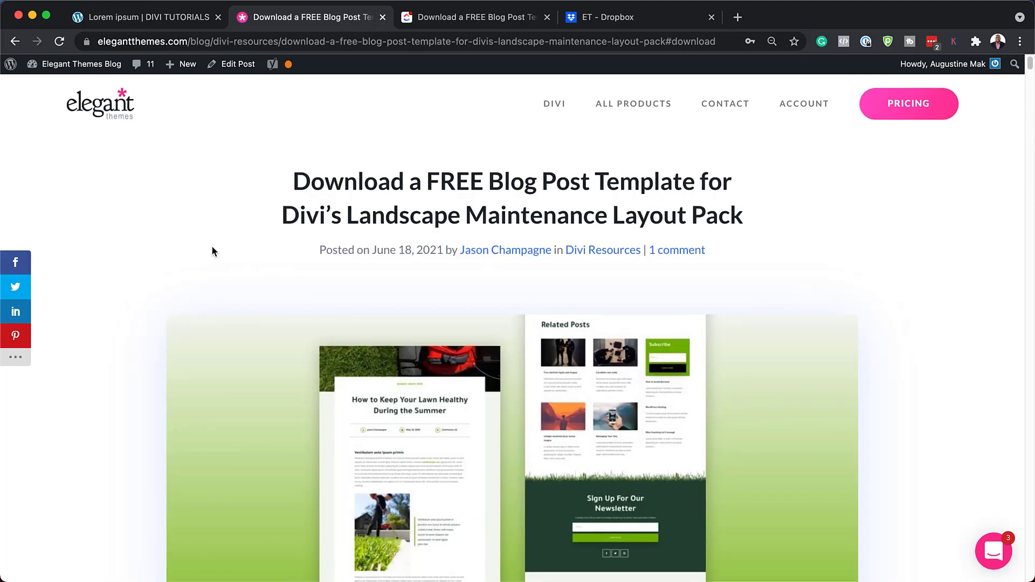
pyautogui.click(180, 20)
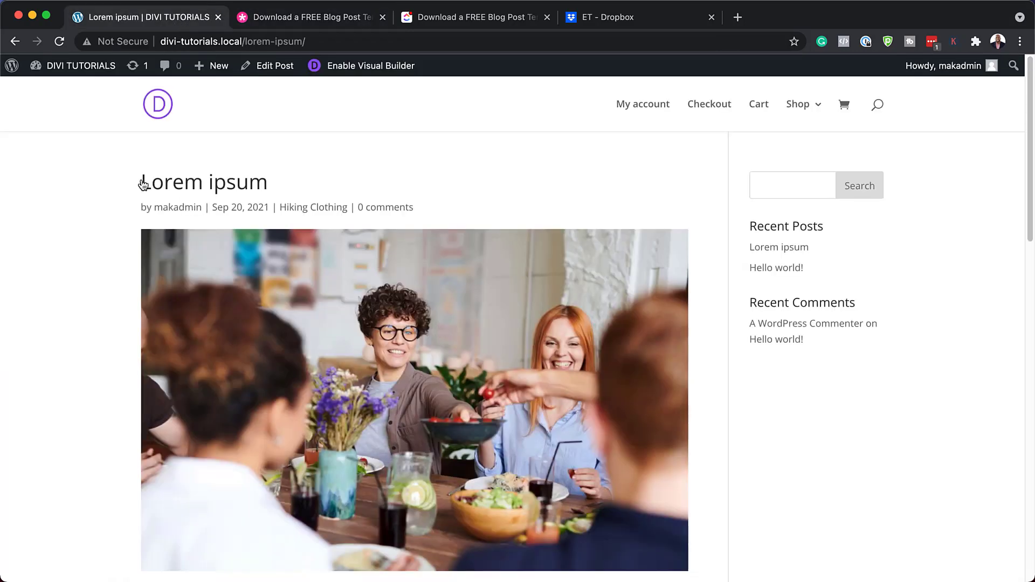
pyautogui.scroll(-10, 600, 420)
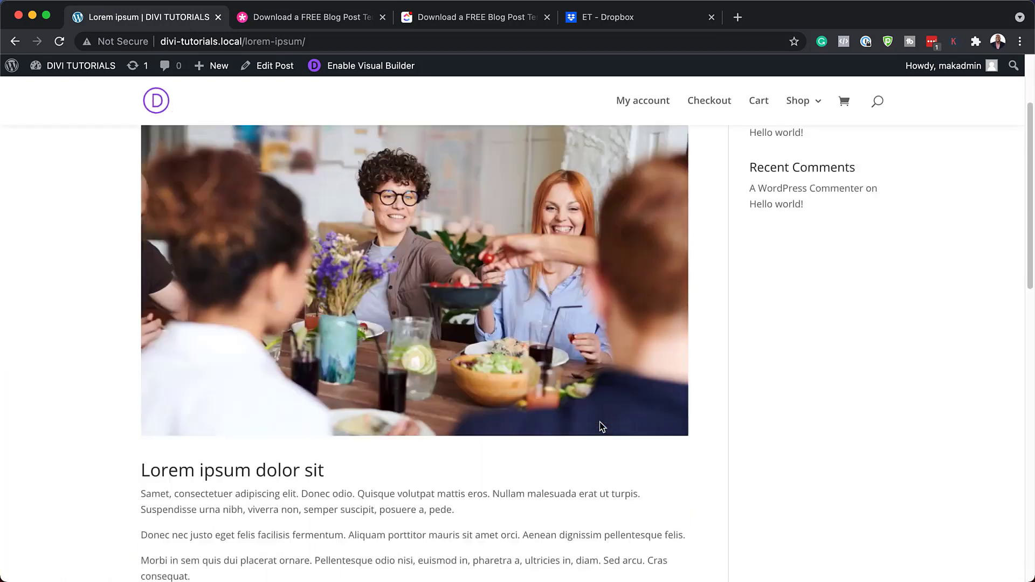
pyautogui.scroll(-10, 600, 421)
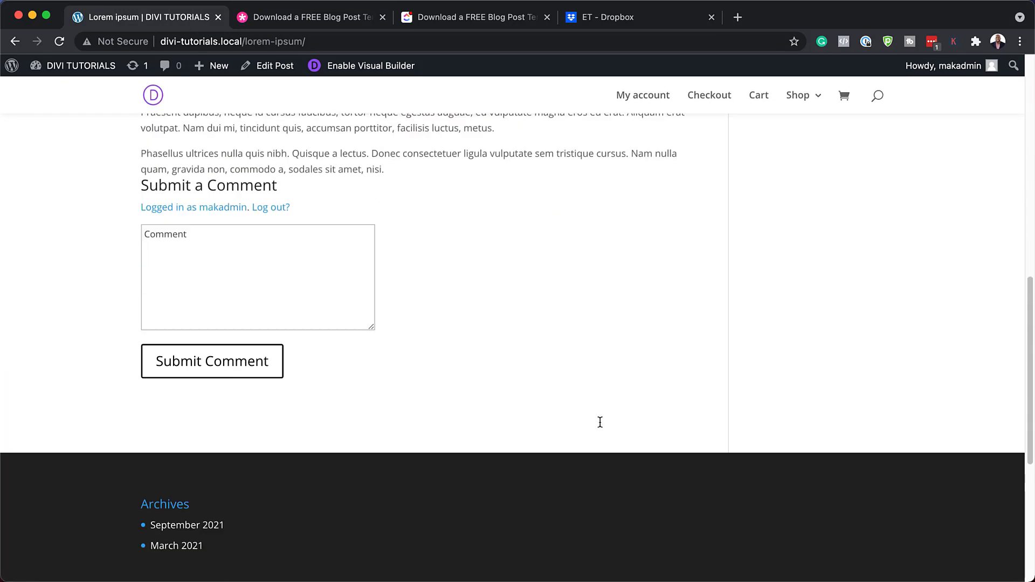
pyautogui.scroll(10, 600, 421)
pyautogui.scroll(10, 600, 427)
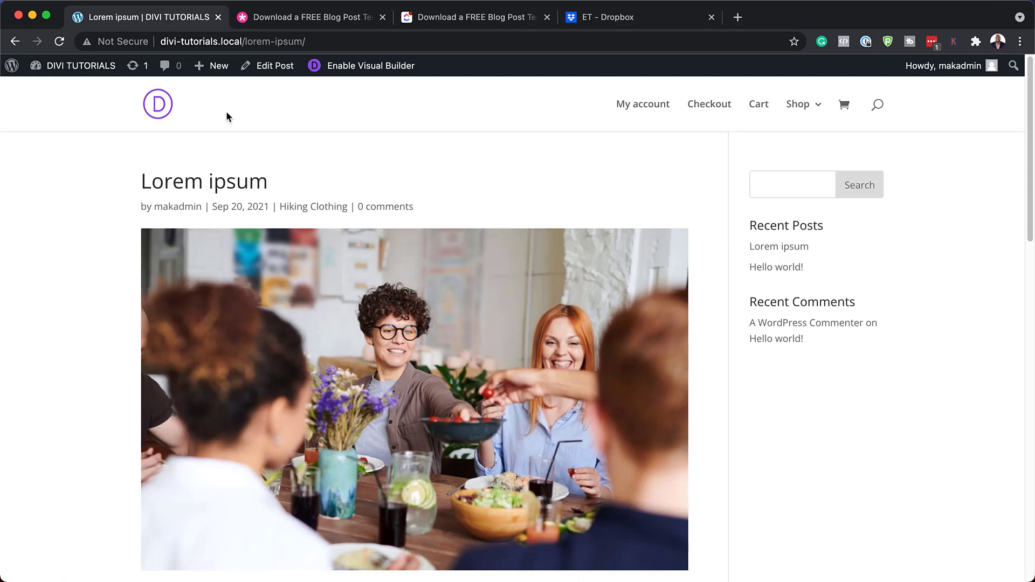
# Step: Open the site's dashboard in a separate tab placed first, and go to the Divi Theme Builder
pyautogui.moveTo(85, 70)
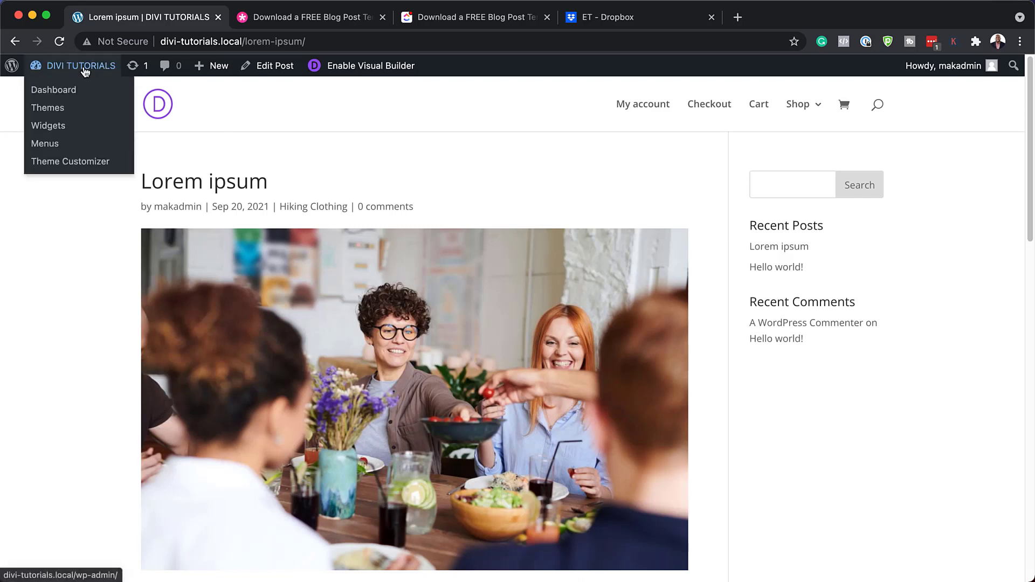
pyautogui.keyDown('super'); pyautogui.click(56, 88); pyautogui.keyUp('super')
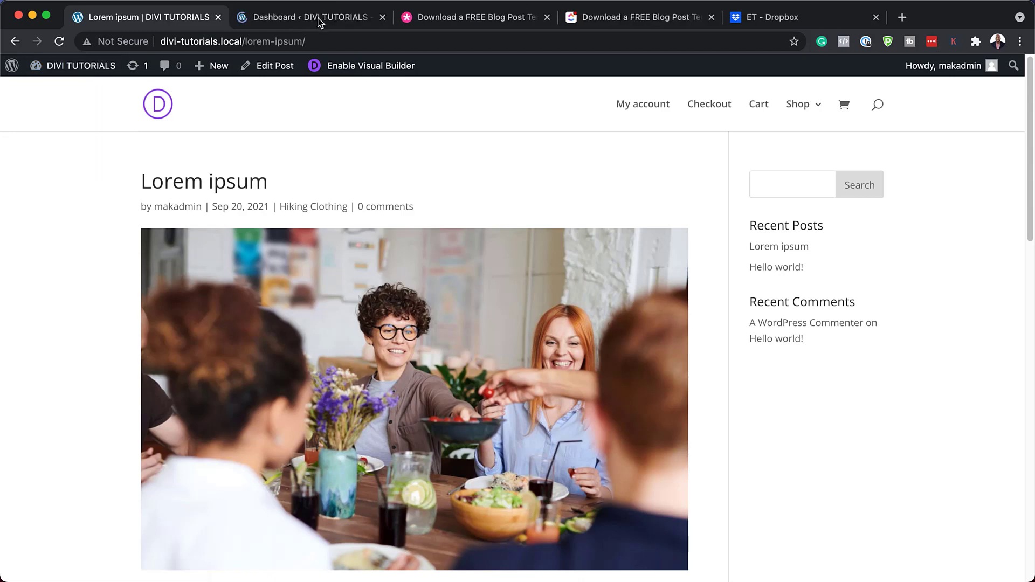
pyautogui.moveTo(317, 18); pyautogui.dragTo(162, 22)
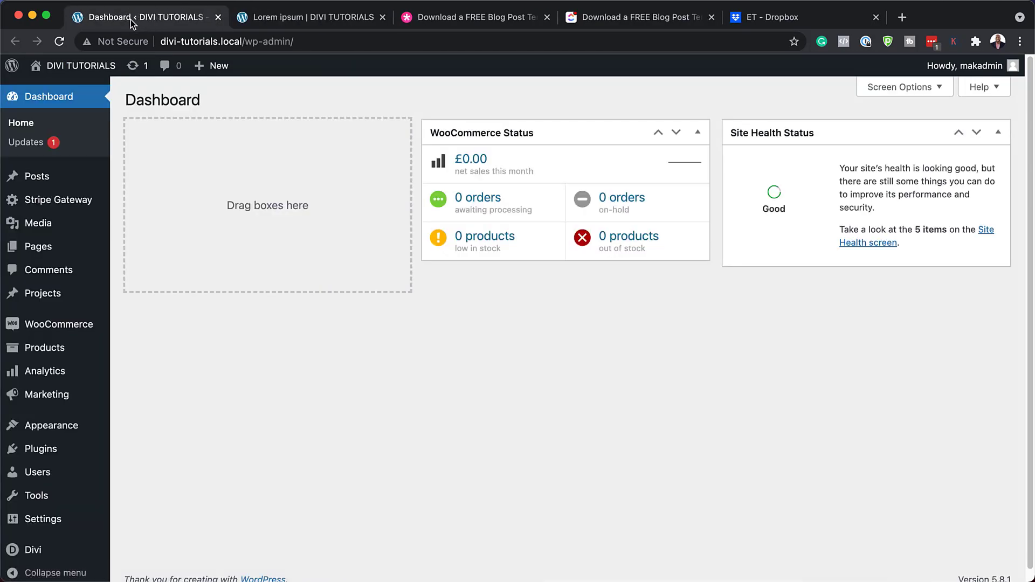
pyautogui.scroll(-1, 30, 435)
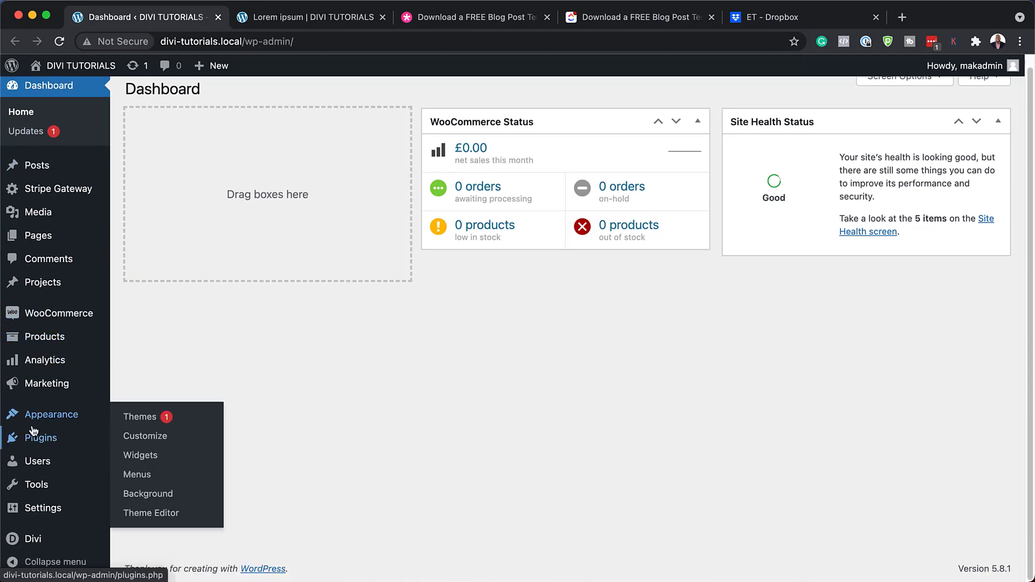
pyautogui.moveTo(33, 541)
pyautogui.click(174, 444)
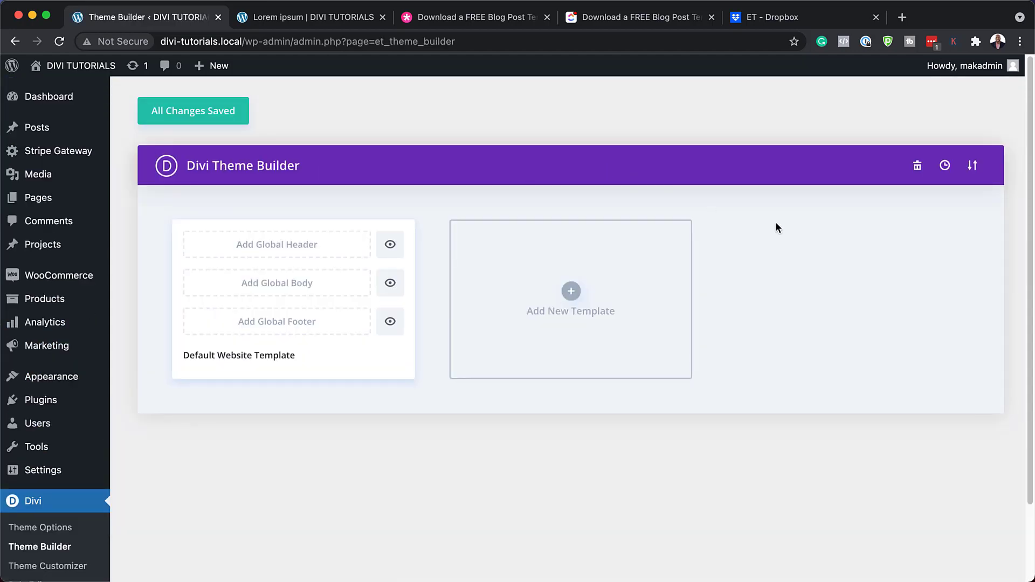
# Step: Import divi-landscape-maintenance-blog-post-template.json into the Theme Builder with the default import options and save the changes
pyautogui.click(971, 167)
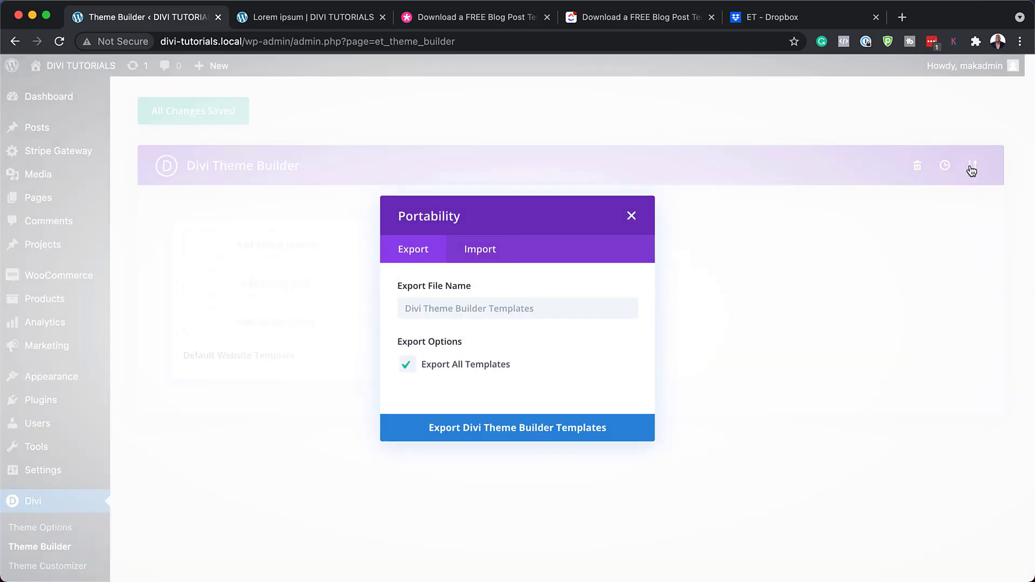
pyautogui.click(495, 257)
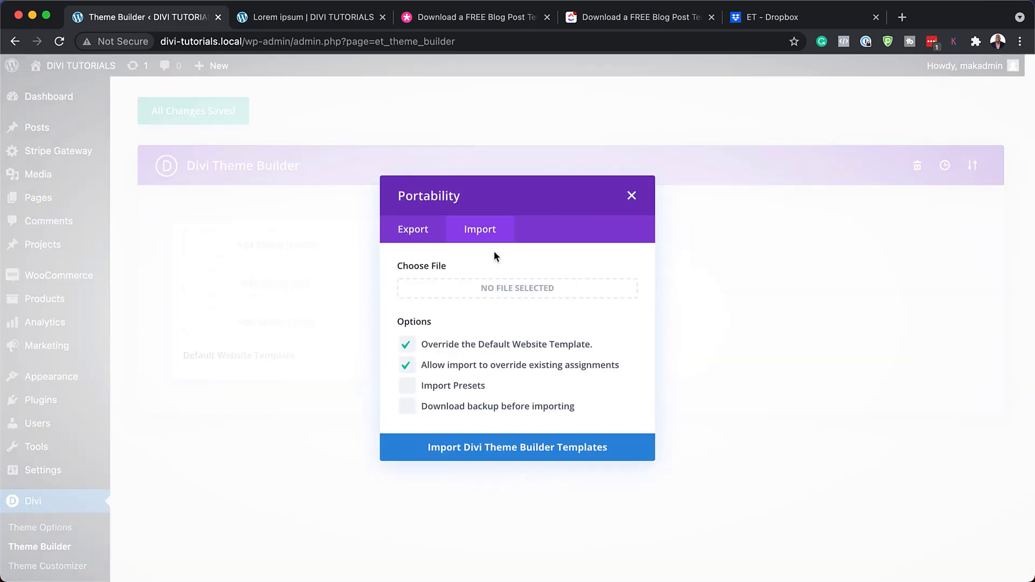
pyautogui.moveTo(370, 581); pyautogui.dragTo(275, 487)
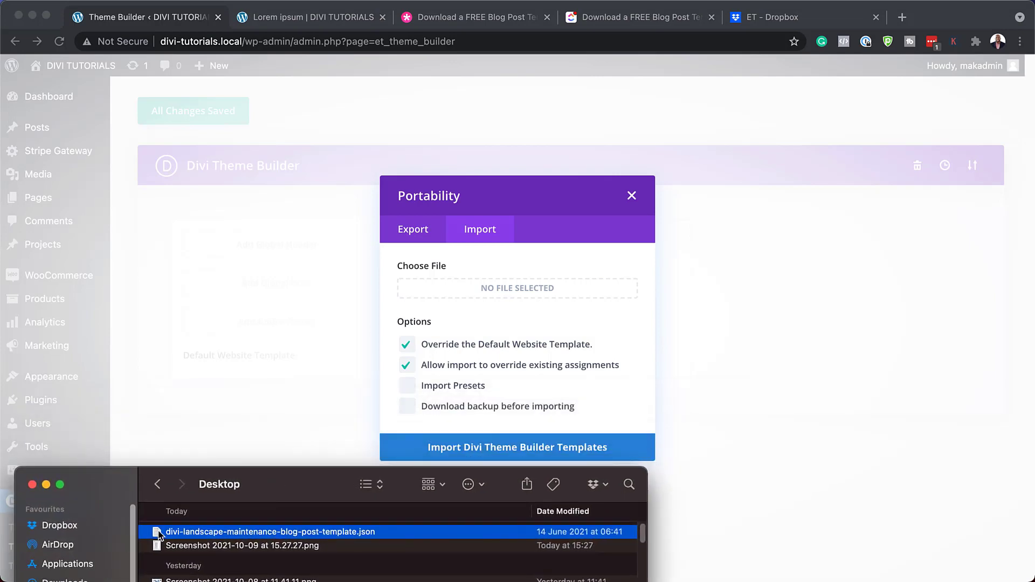
pyautogui.moveTo(159, 538); pyautogui.dragTo(523, 297)
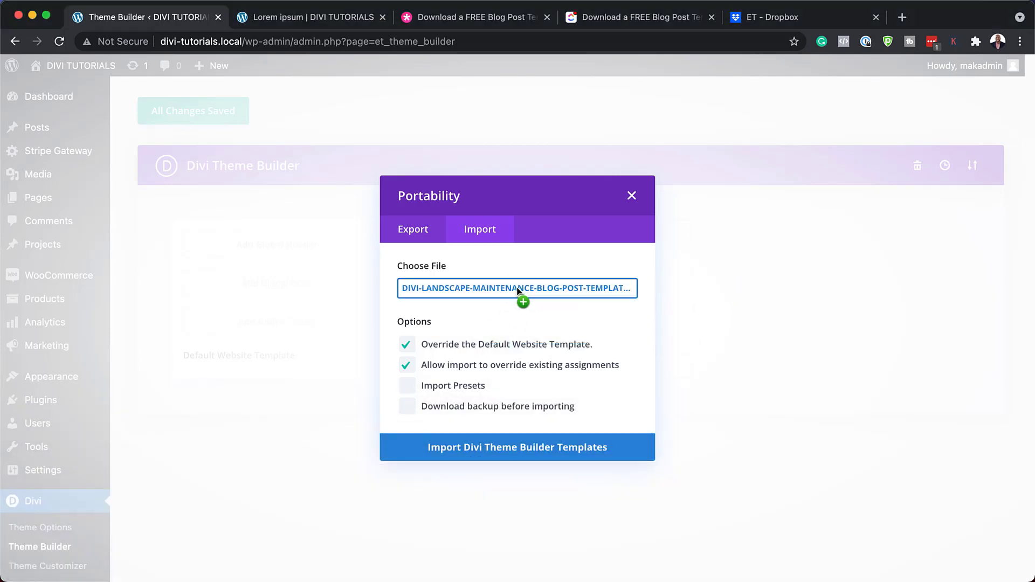
pyautogui.moveTo(514, 452); pyautogui.dragTo(507, 452)
pyautogui.click(507, 452)
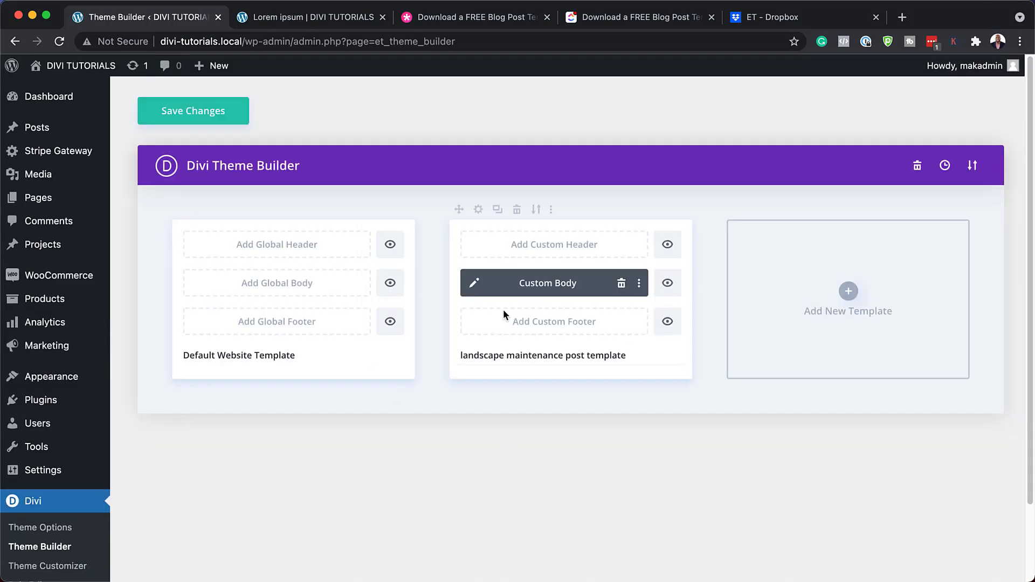
pyautogui.click(179, 116)
# Step: Review the Lorem ipsum post with the imported template from header to comments, and return to the Theme Builder
pyautogui.click(324, 23)
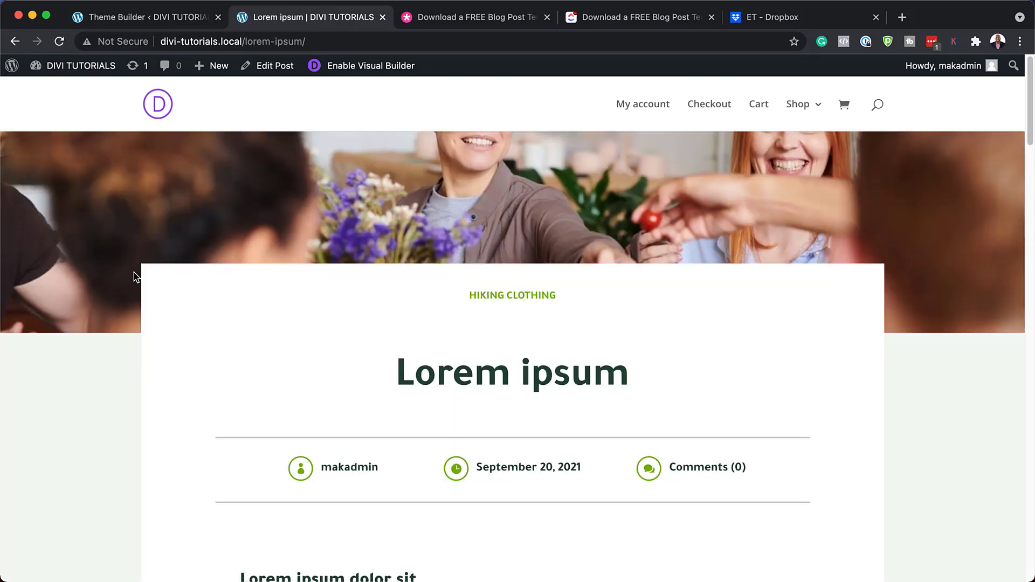
pyautogui.scroll(-8, 110, 338)
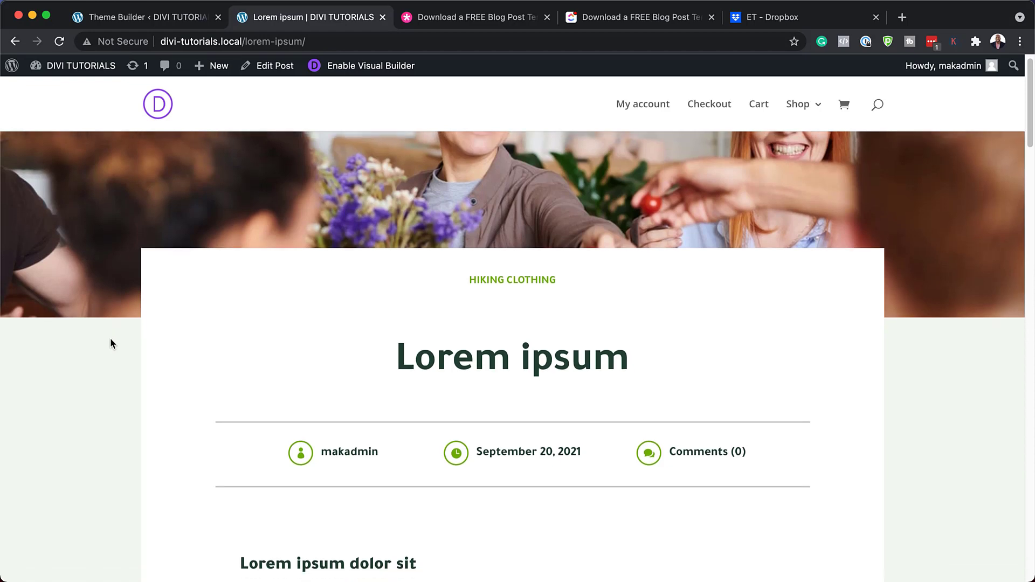
pyautogui.scroll(-15, 111, 338)
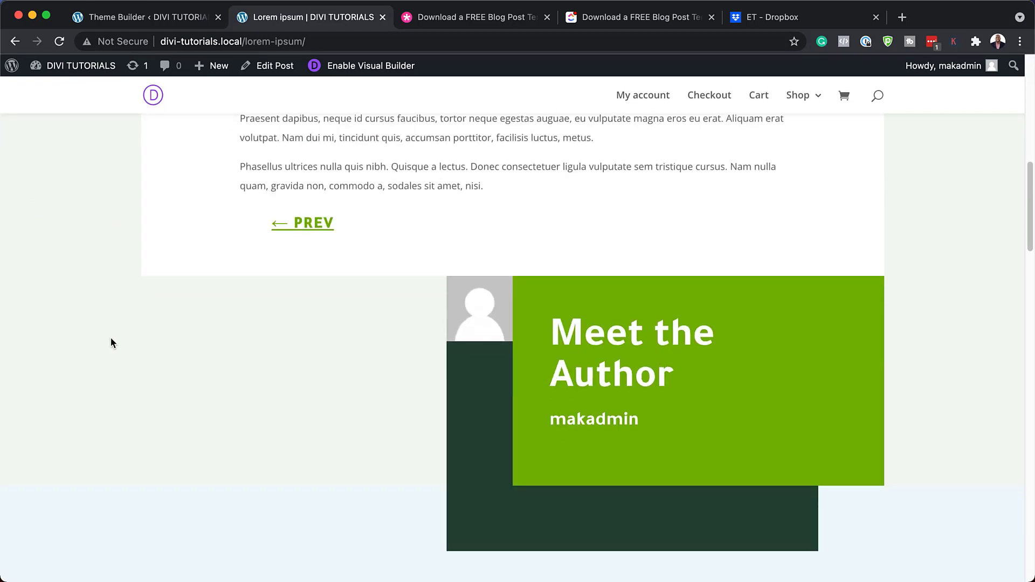
pyautogui.scroll(-6, 111, 338)
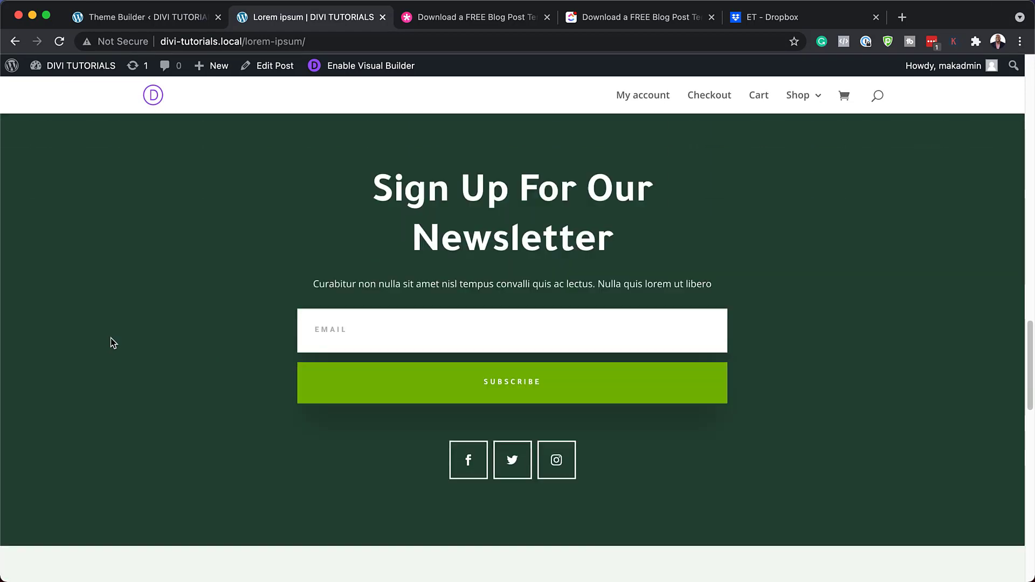
pyautogui.scroll(-3, 111, 338)
pyautogui.scroll(-4, 111, 338)
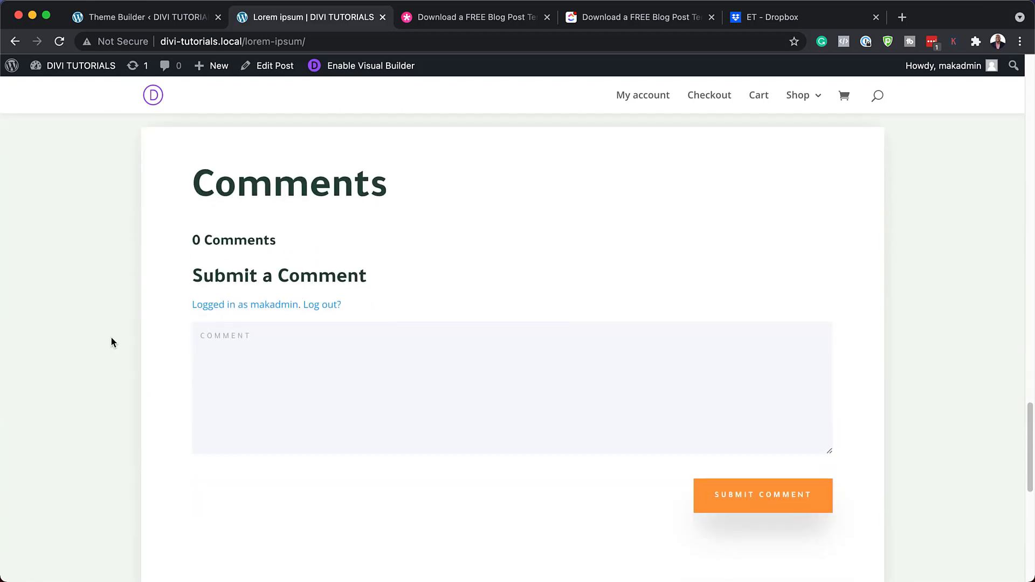
pyautogui.scroll(-3, 111, 339)
pyautogui.scroll(10, 111, 337)
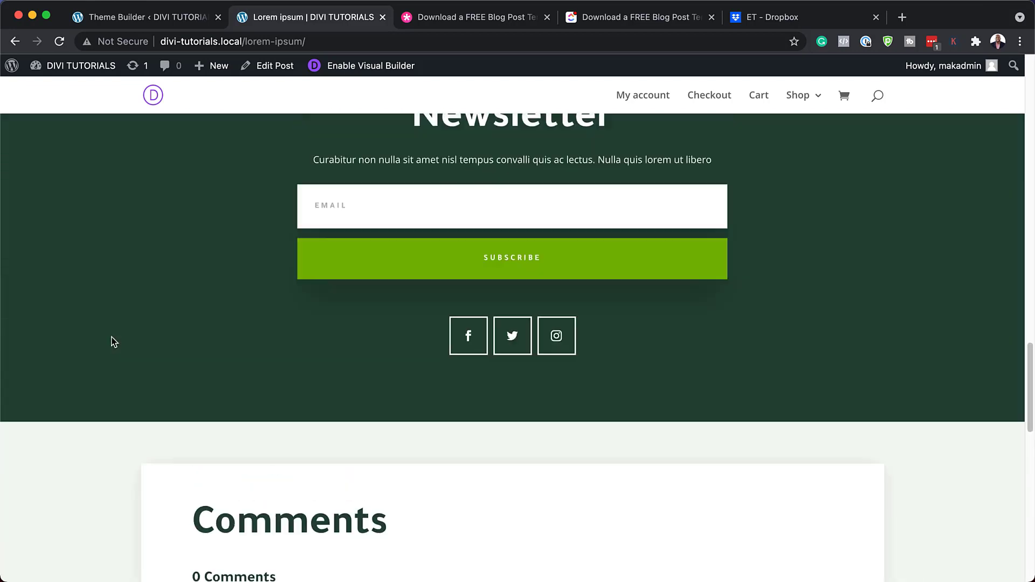
pyautogui.scroll(12, 180, 340)
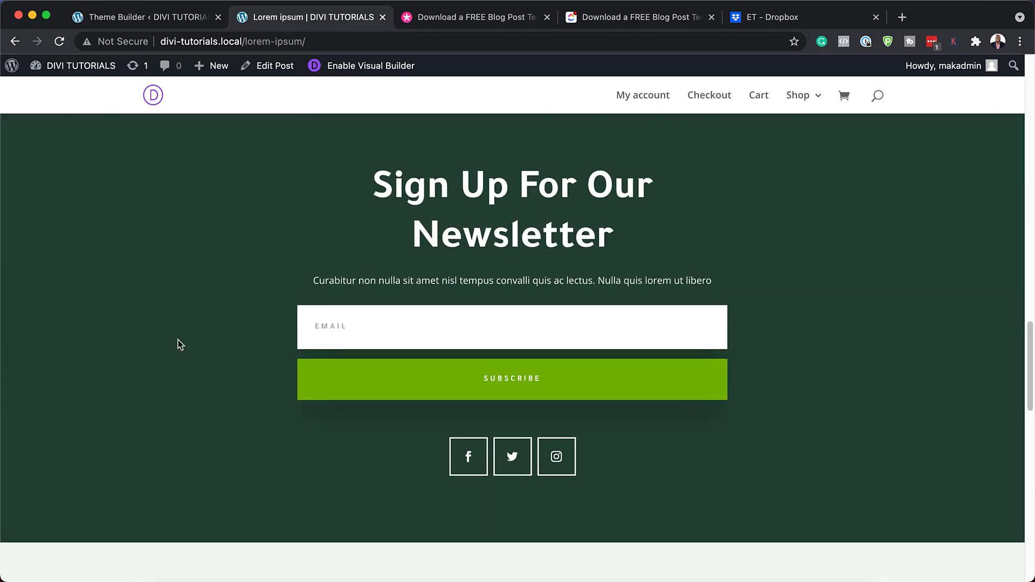
pyautogui.scroll(2, 183, 342)
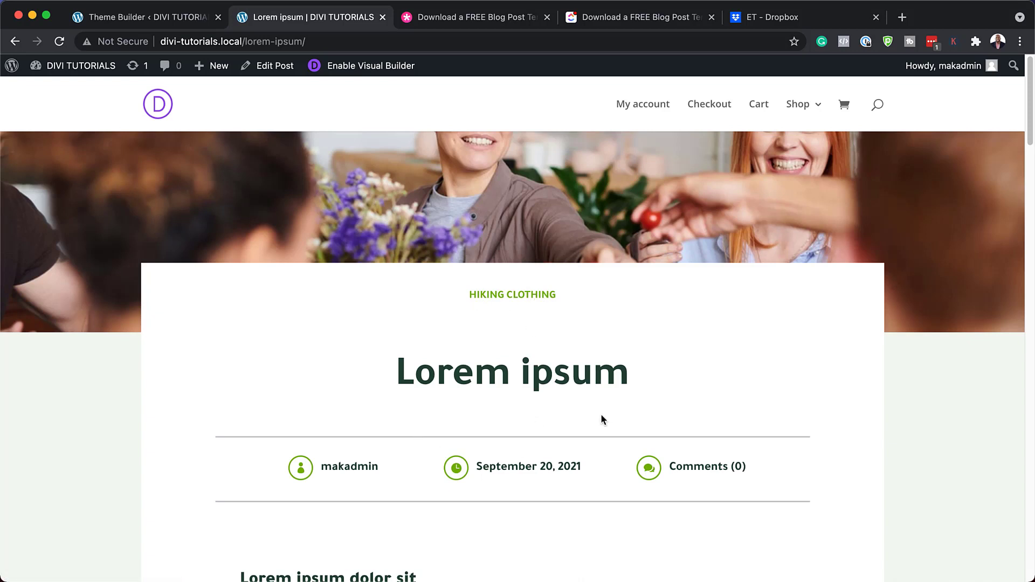
pyautogui.click(160, 20)
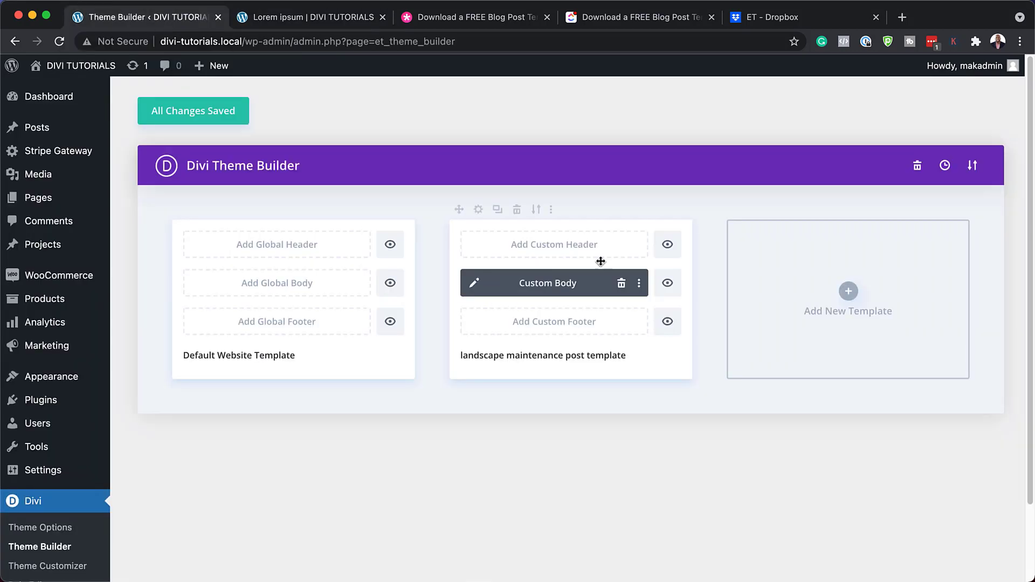
# Step: Open the landscape maintenance template's custom body for editing and inspect the top section's background image against the Lorem ipsum post
pyautogui.click(477, 285)
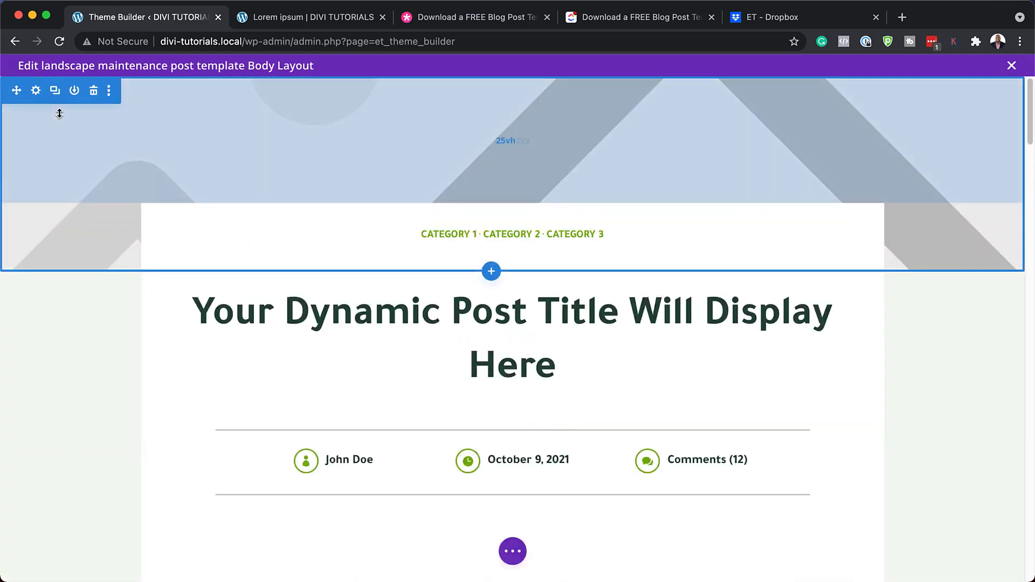
pyautogui.click(36, 92)
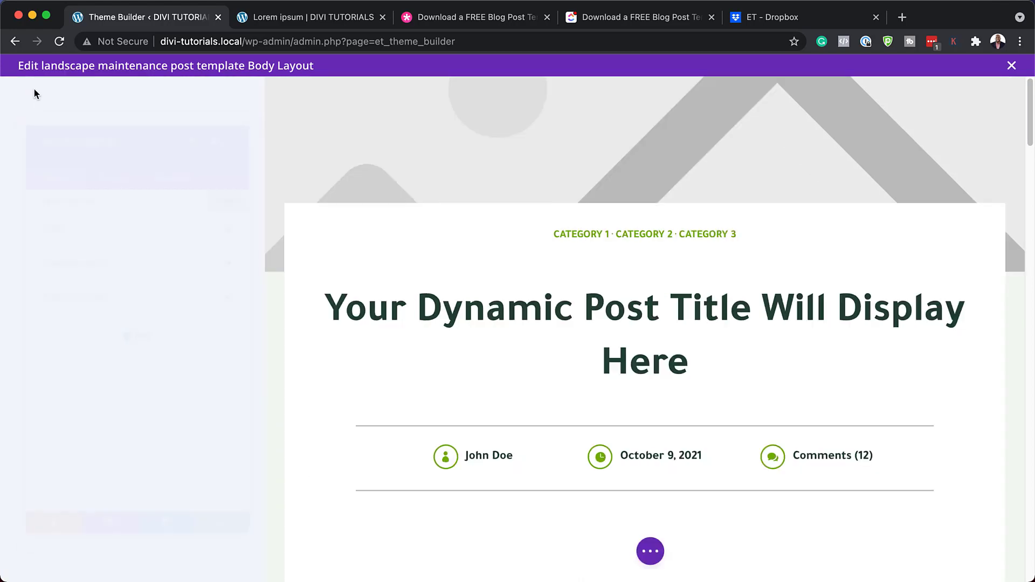
pyautogui.click(124, 250)
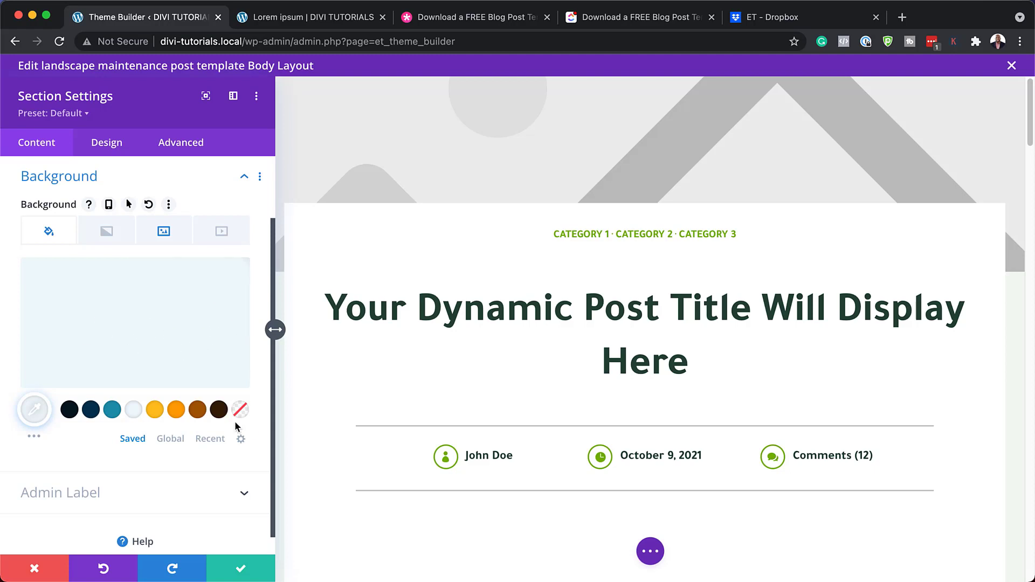
pyautogui.click(172, 233)
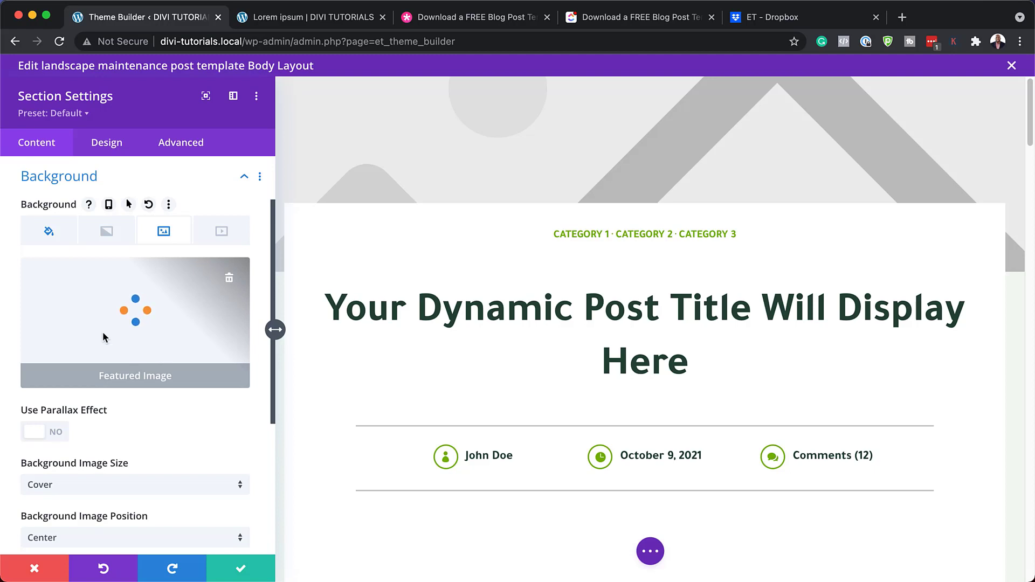
pyautogui.click(300, 22)
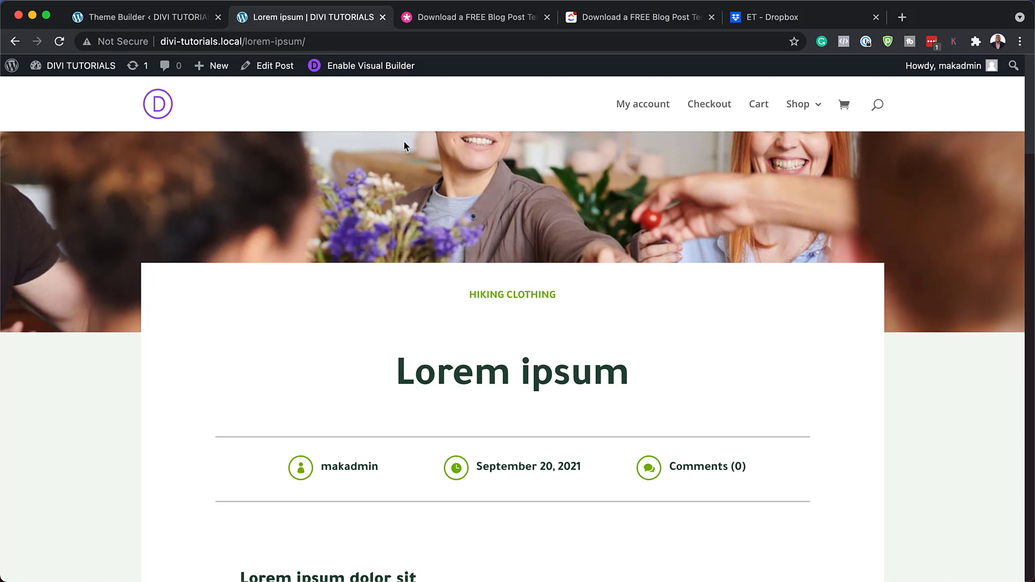
pyautogui.hotkey('ctrl', 'shift', 'Tab')
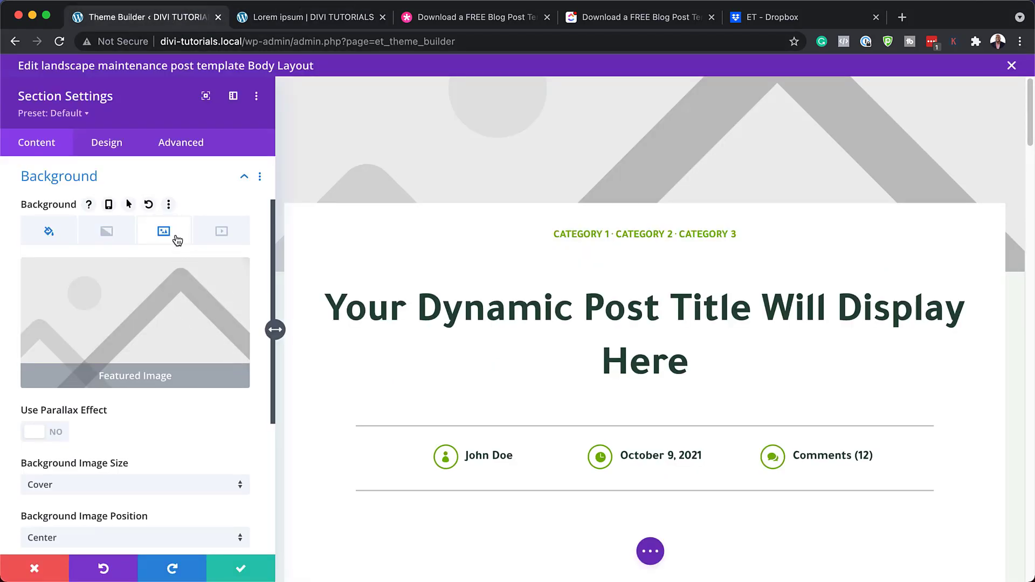
# Step: Try removing the featured image from the top section's background, check its background color, and discard the change
pyautogui.moveTo(164, 323)
pyautogui.click(230, 279)
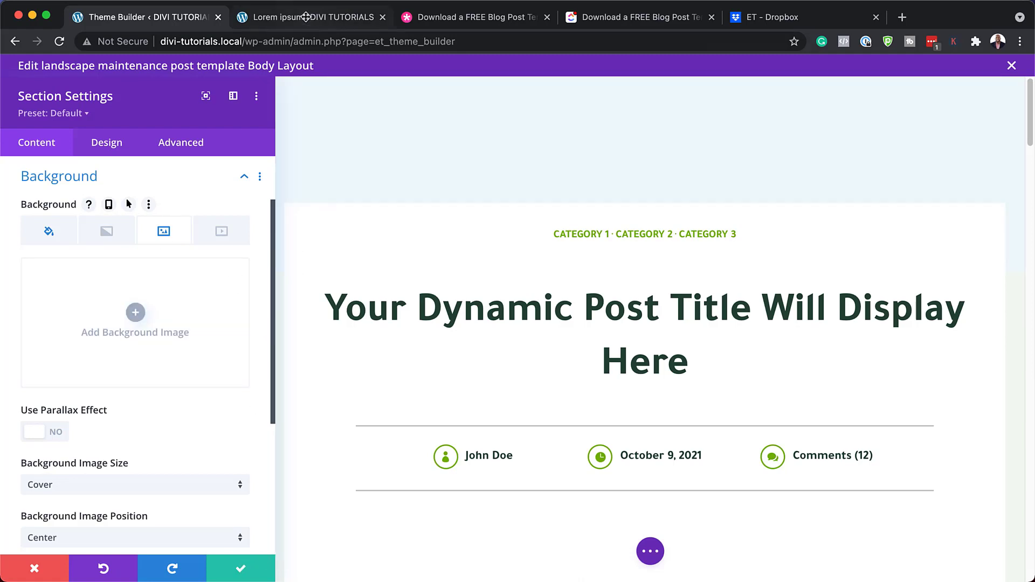
pyautogui.click(310, 17)
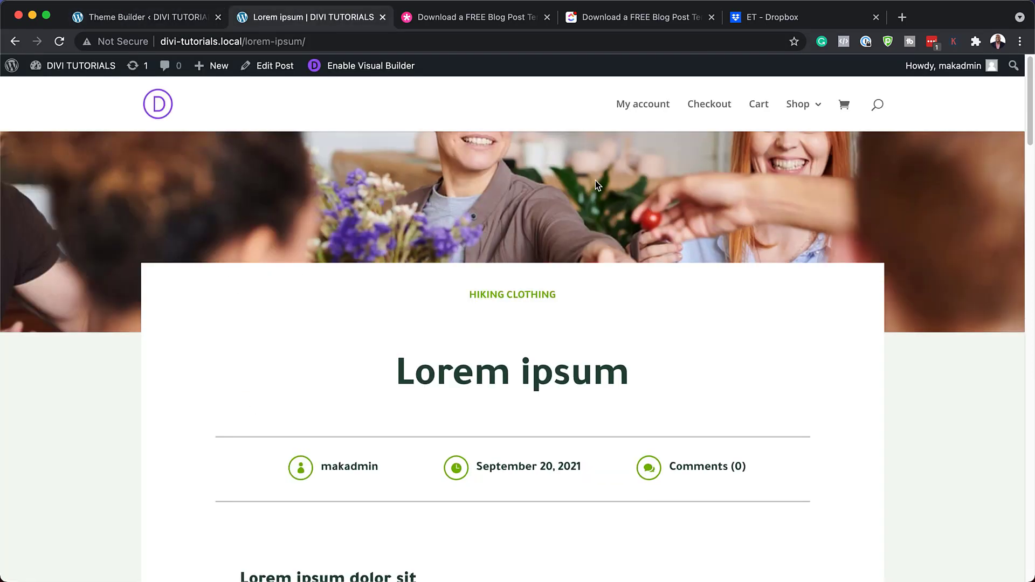
pyautogui.click(190, 22)
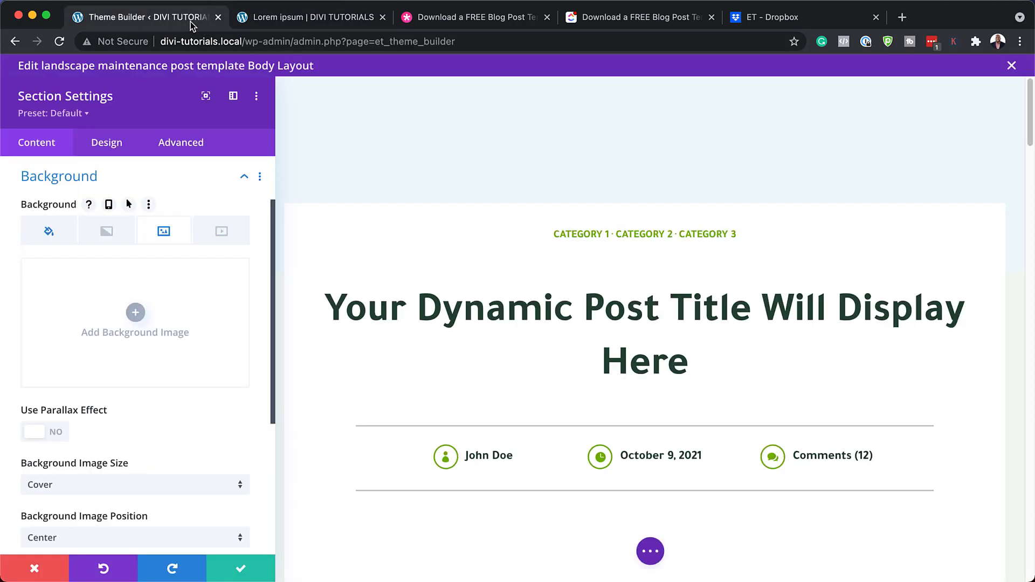
pyautogui.click(49, 232)
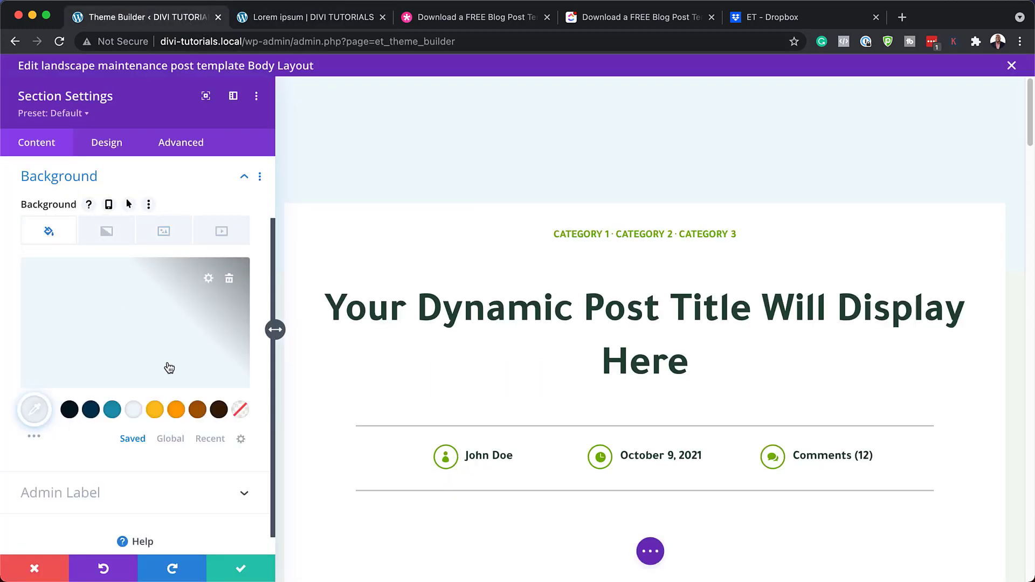
pyautogui.click(46, 570)
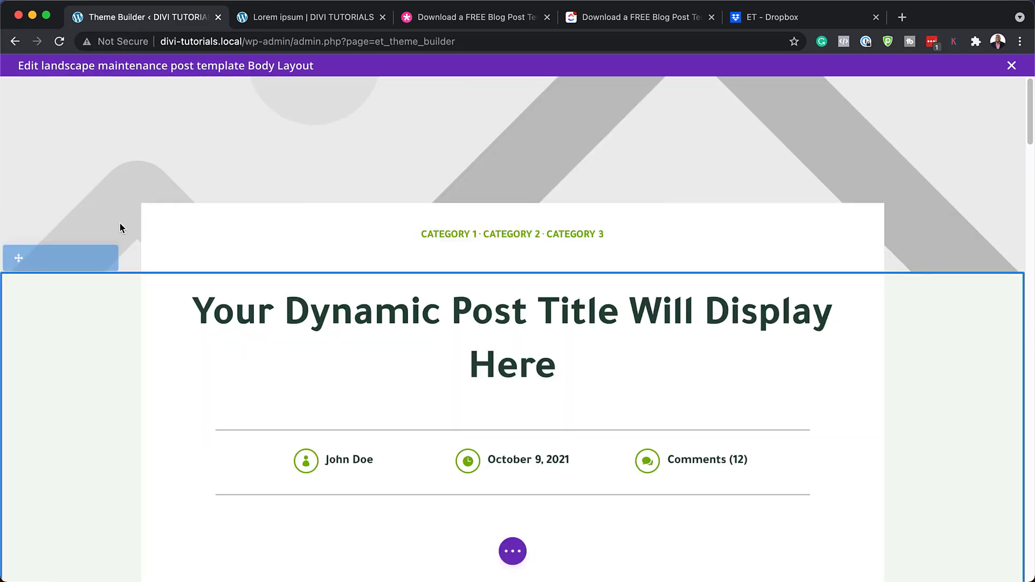
# Step: Try brown and dark brown background colors on the section holding the post title, and discard the changes
pyautogui.moveTo(221, 226)
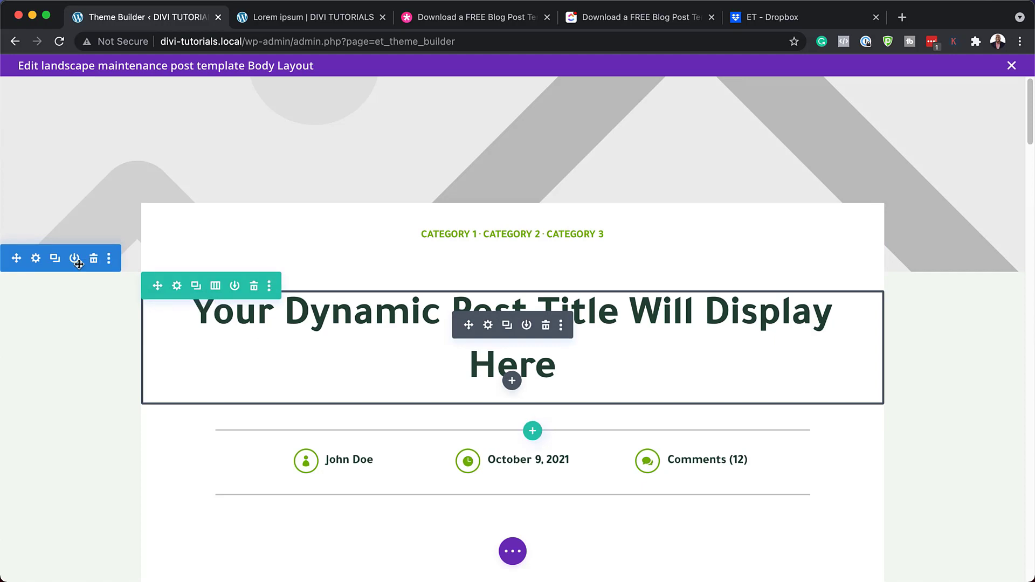
pyautogui.click(35, 259)
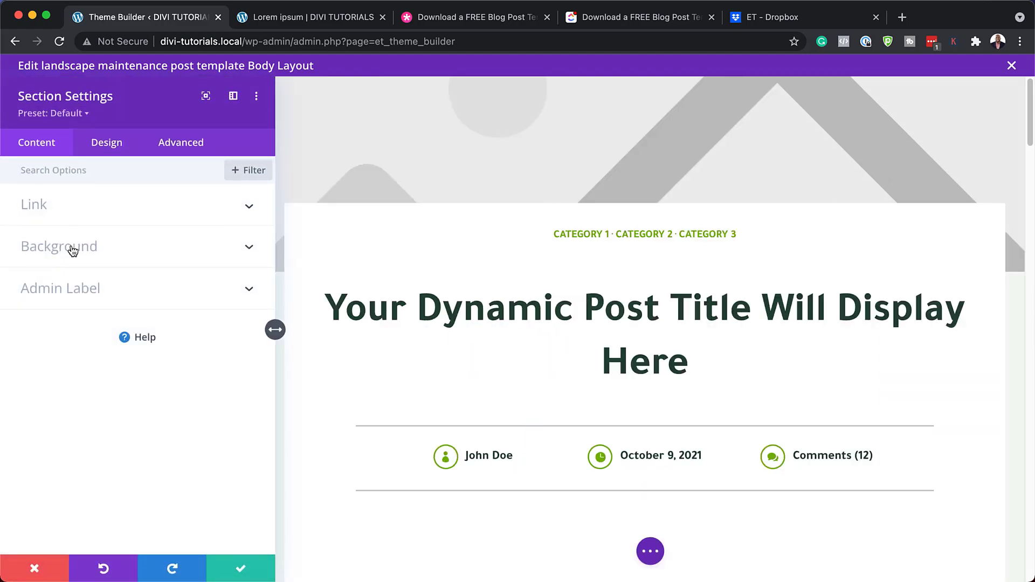
pyautogui.click(73, 248)
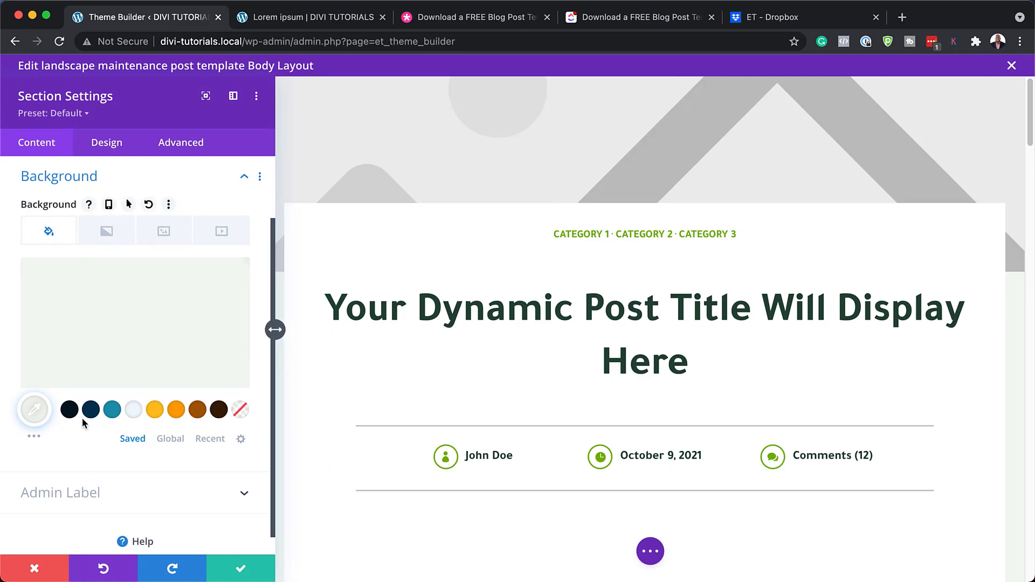
pyautogui.click(198, 411)
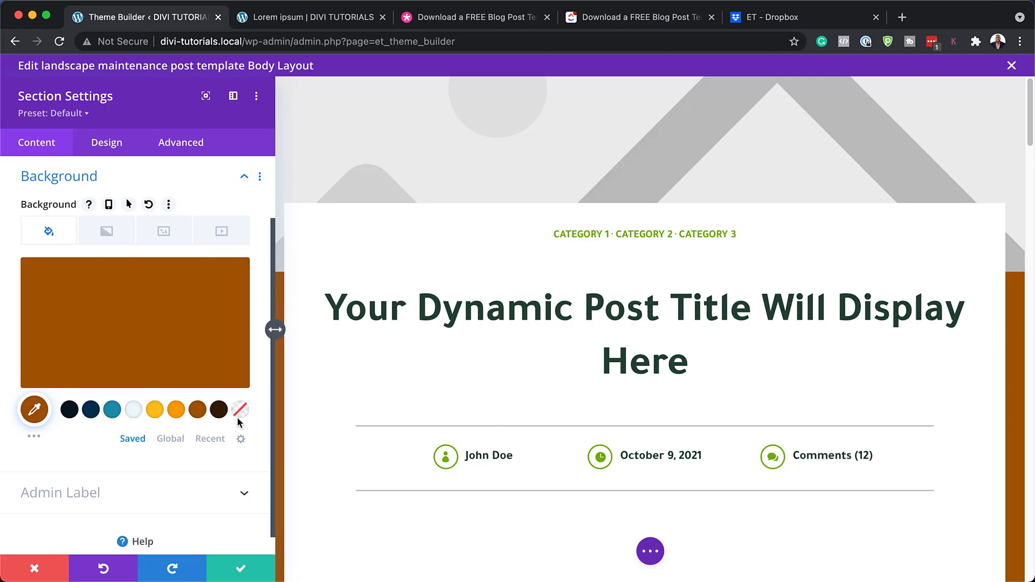
pyautogui.click(219, 411)
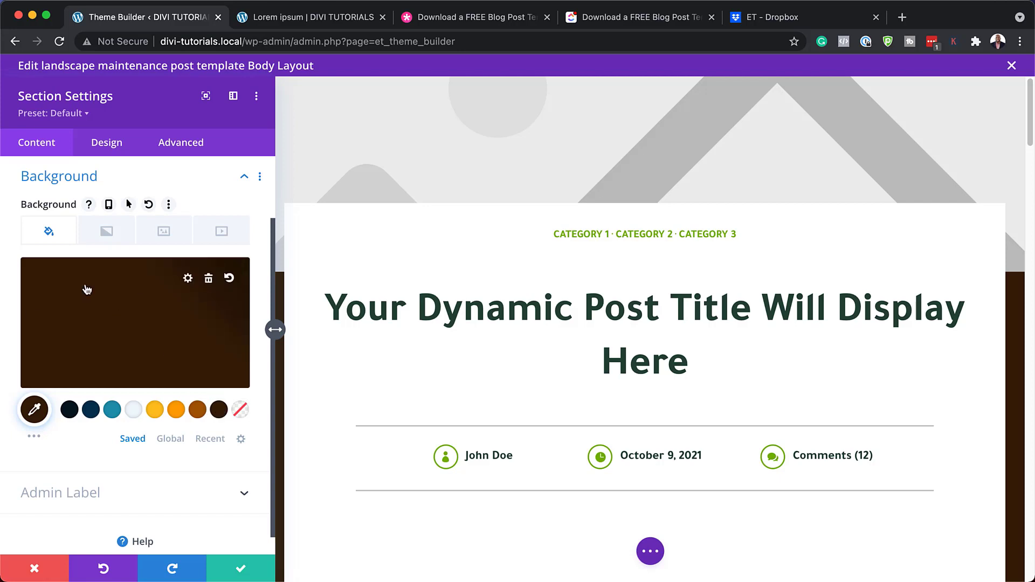
pyautogui.click(34, 569)
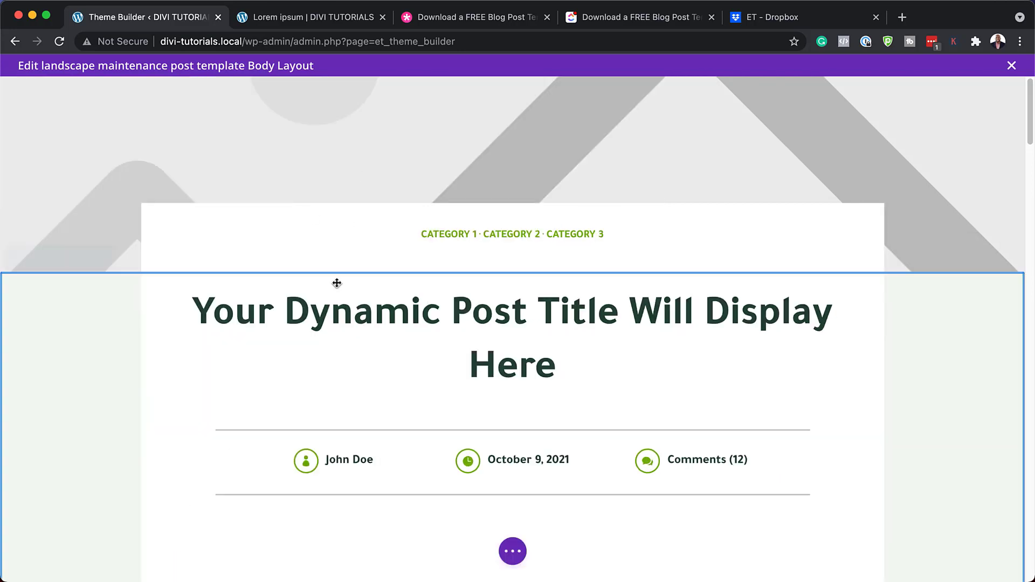
# Step: Open the settings of the row holding the post categories and show only its modified styles
pyautogui.moveTo(282, 218)
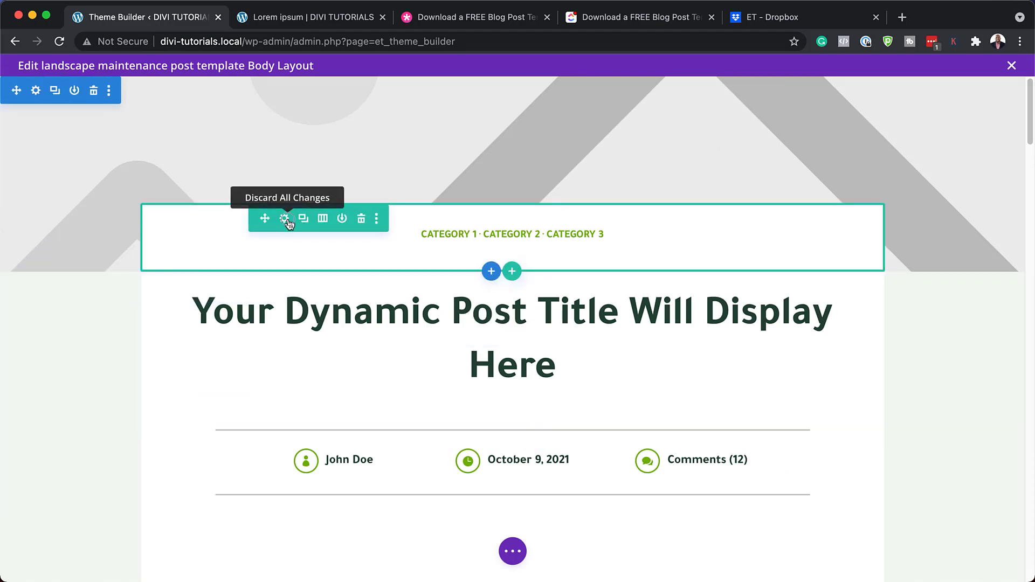
pyautogui.click(286, 219)
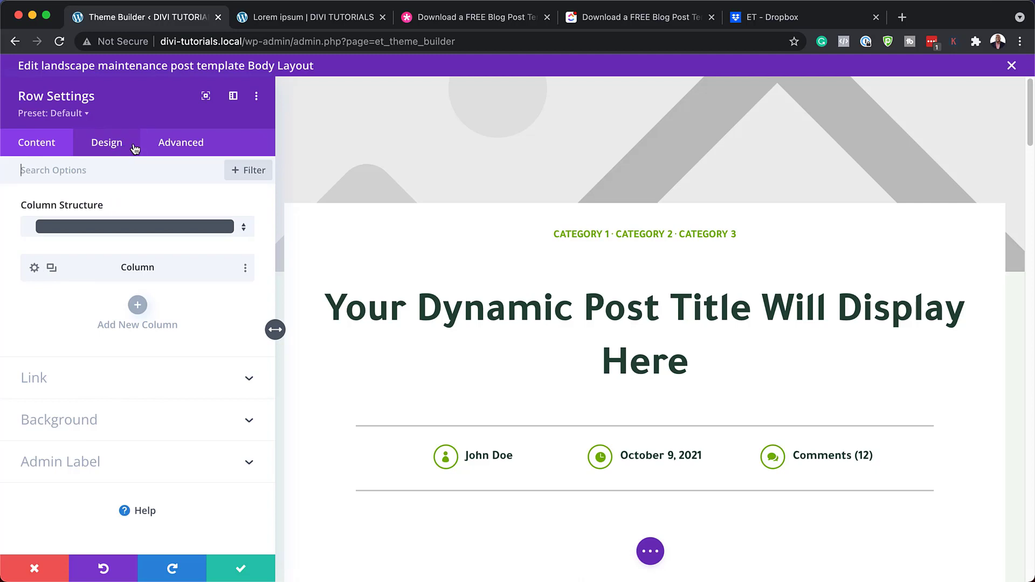
pyautogui.click(257, 99)
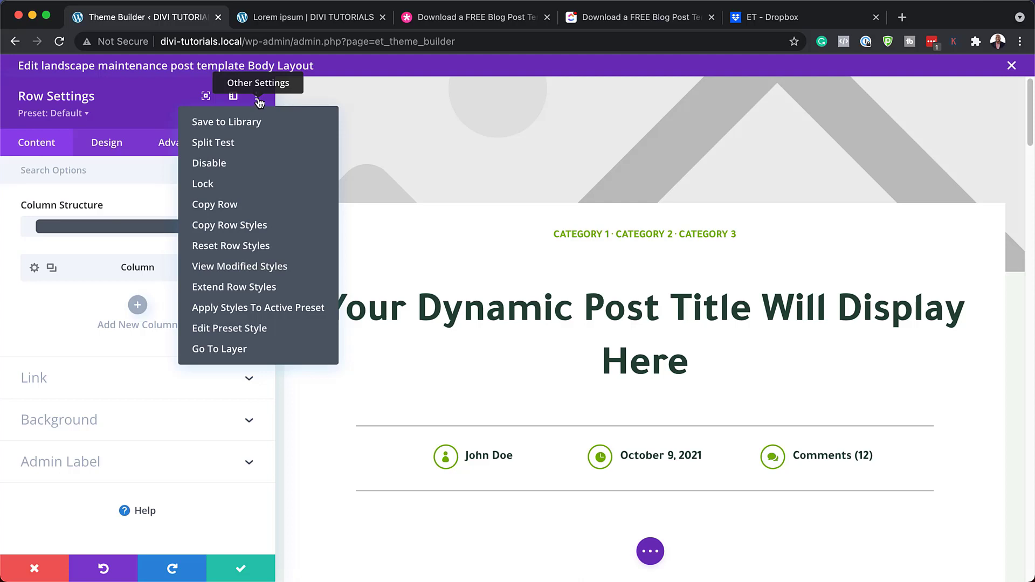
pyautogui.click(254, 267)
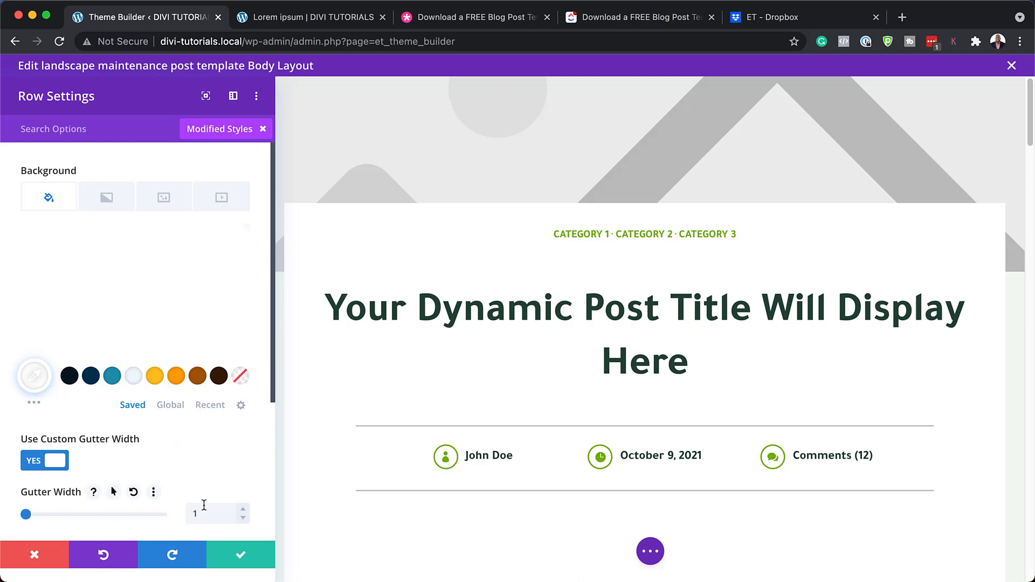
# Step: Try a yellow background on the categories row, review its other modified styles, and discard the changes
pyautogui.click(157, 378)
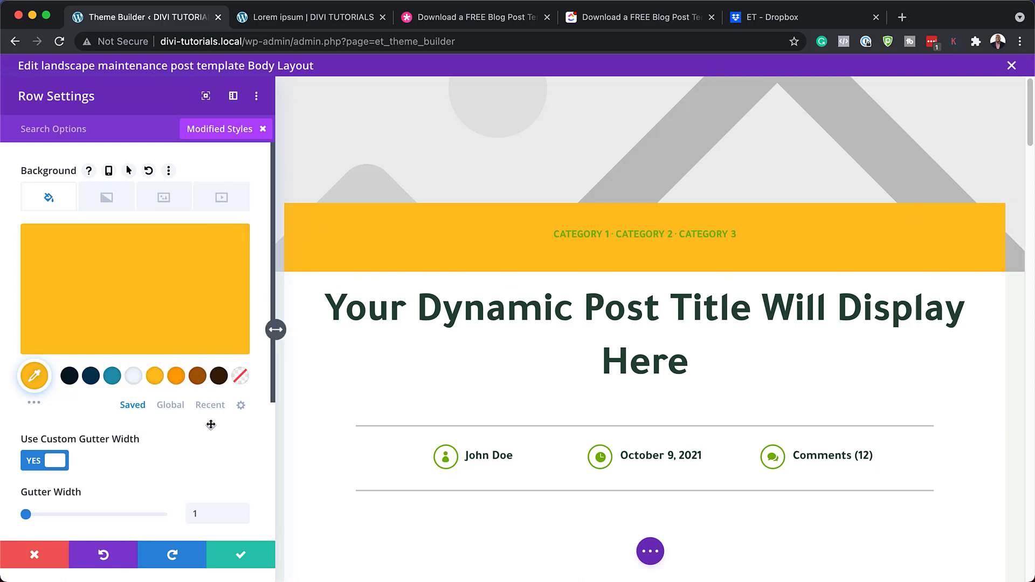
pyautogui.scroll(-2, 211, 469)
pyautogui.scroll(-5, 211, 472)
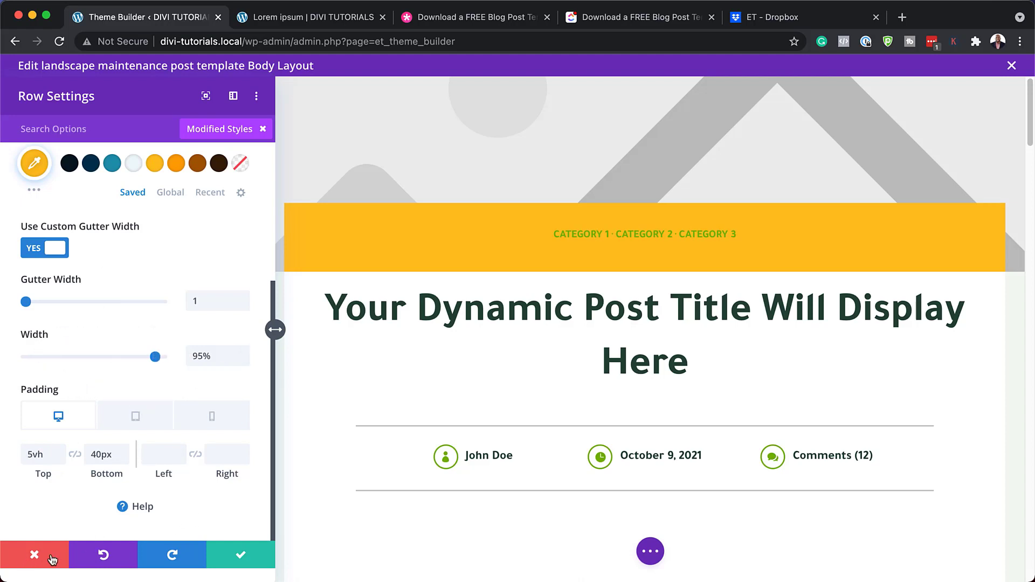
pyautogui.scroll(5, 102, 414)
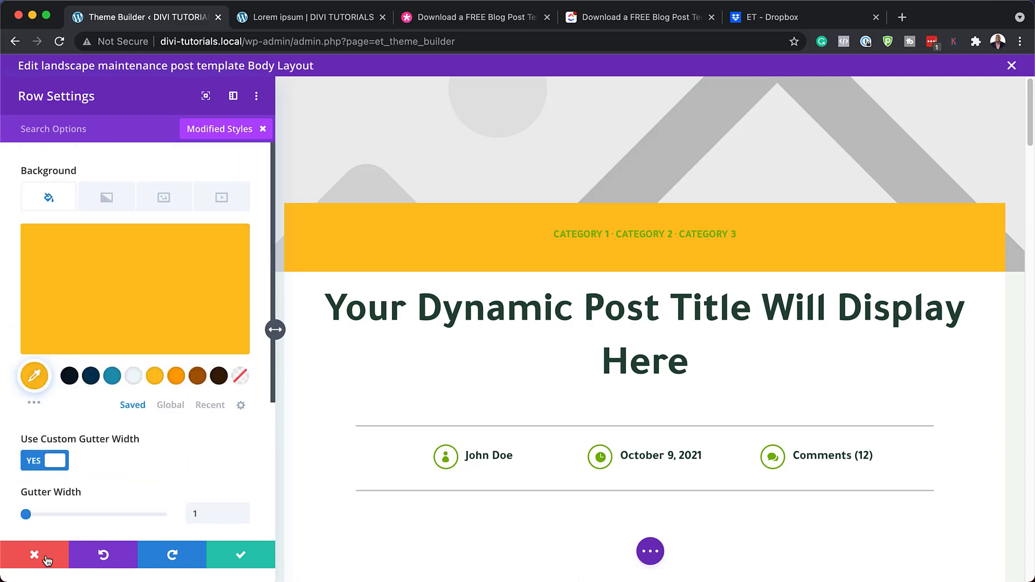
pyautogui.click(32, 561)
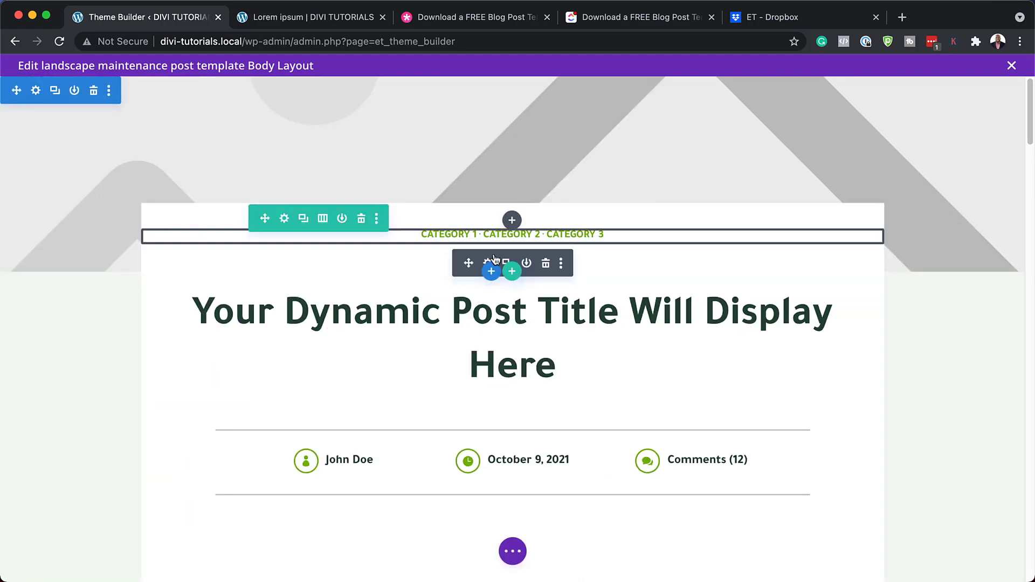
# Step: Open the post categories text for editing, compare it with the Lorem ipsum post, and set its link font to Poppins
pyautogui.click(492, 260)
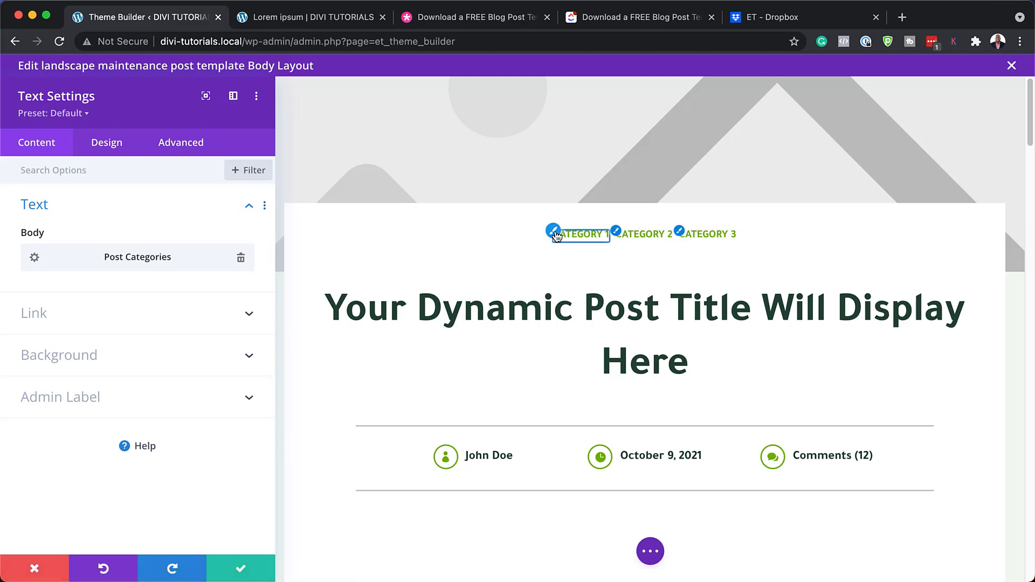
pyautogui.click(335, 18)
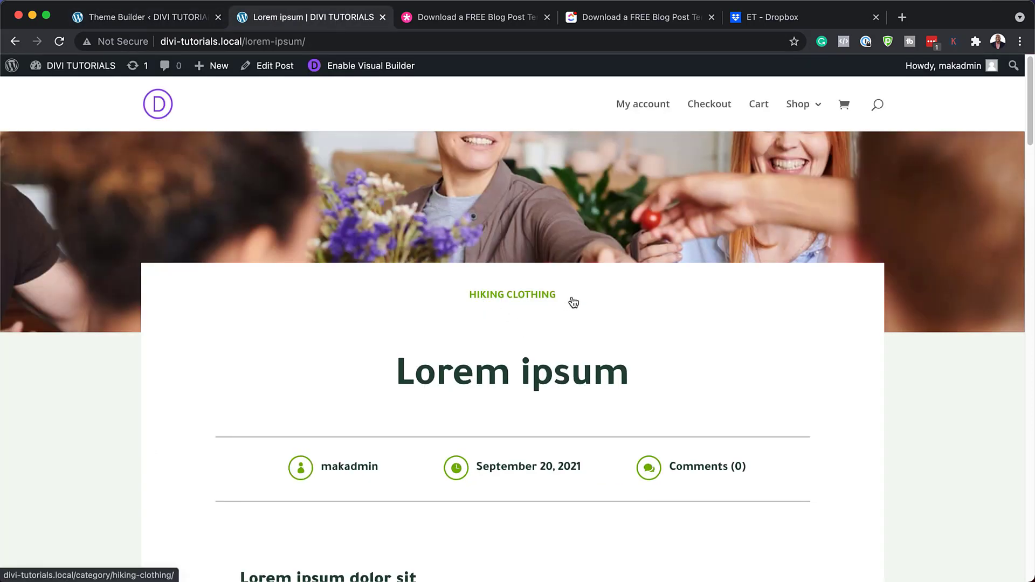
pyautogui.click(132, 16)
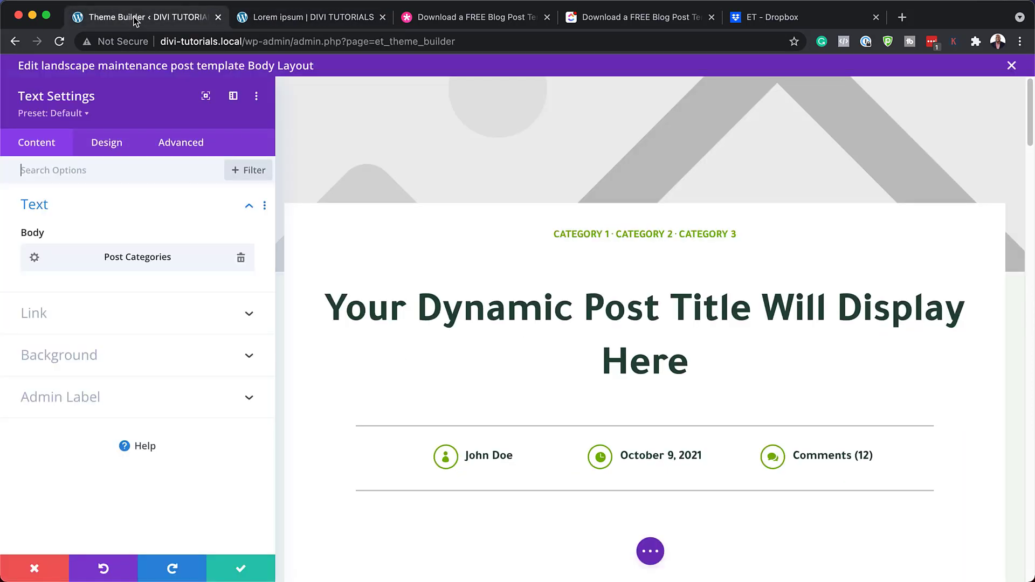
pyautogui.click(557, 236)
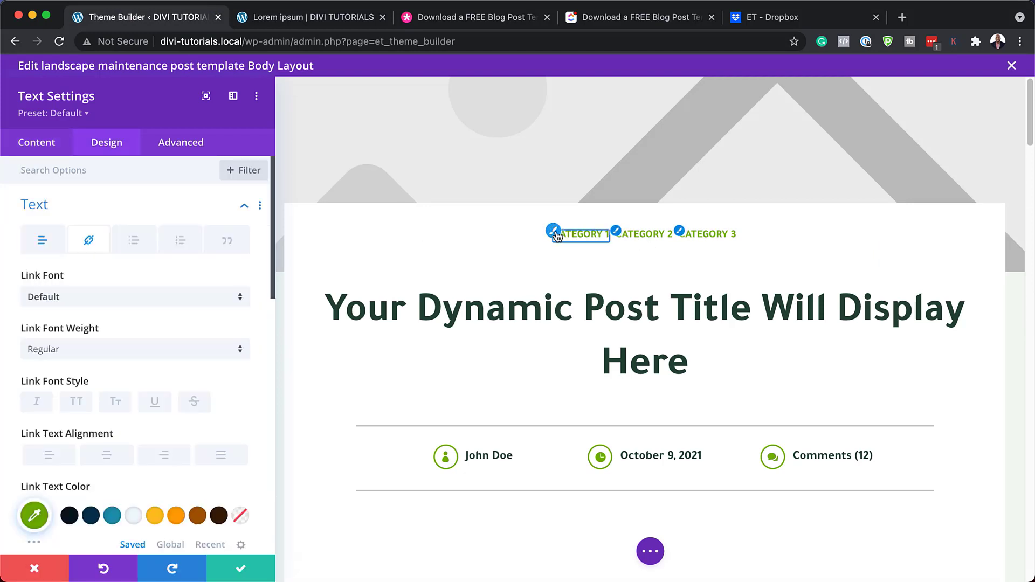
pyautogui.click(87, 299)
pyautogui.click(84, 187)
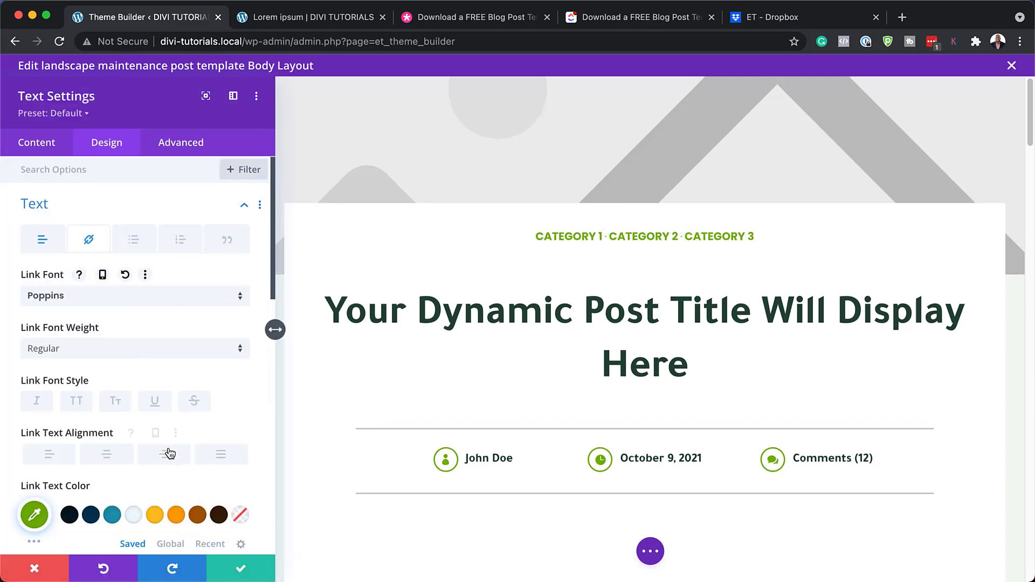
# Step: Try teal #1f91ad and dark brown for the category link text, and settle on dark blue #02344f
pyautogui.scroll(-2, 146, 469)
pyautogui.click(106, 487)
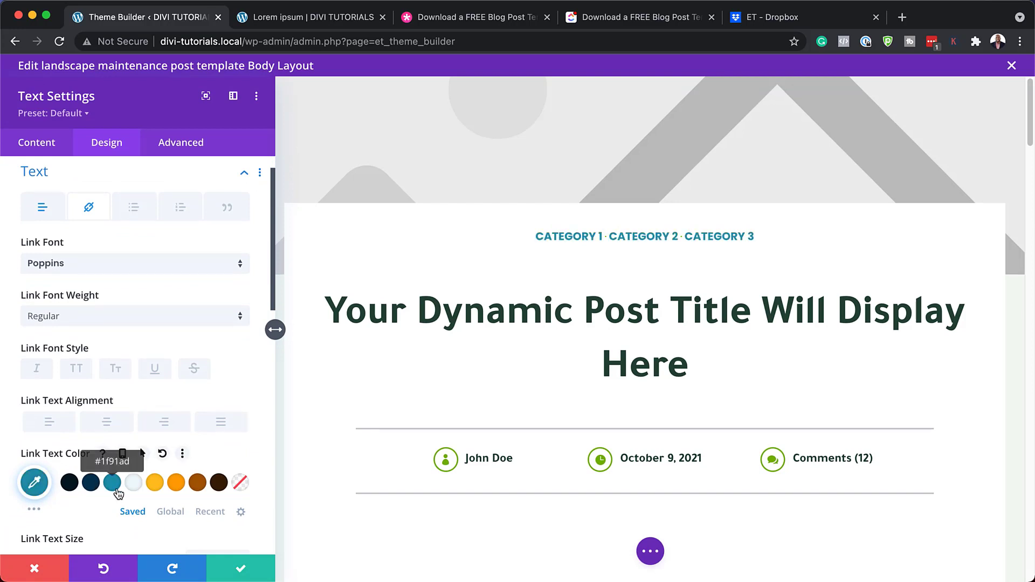
pyautogui.click(218, 483)
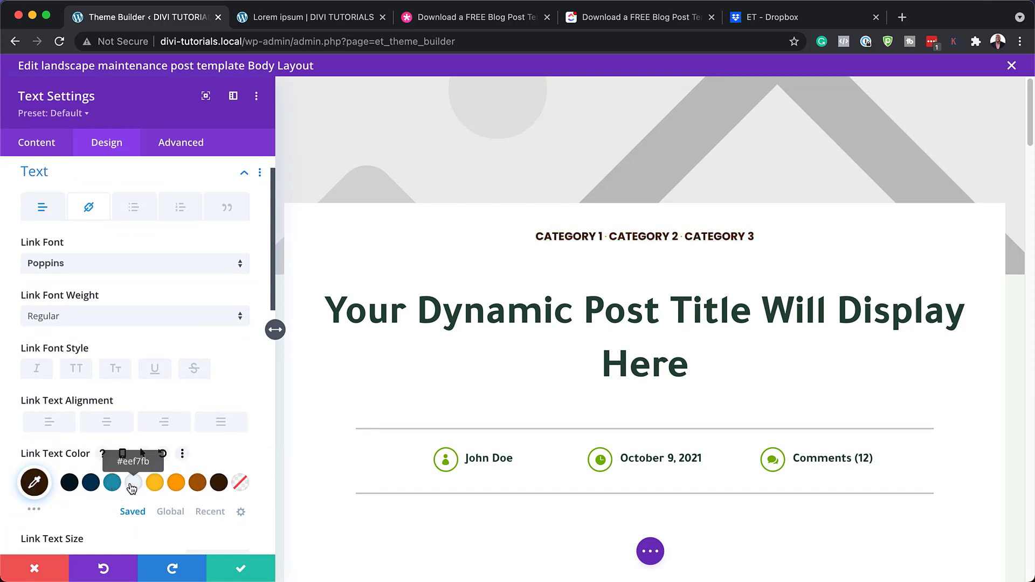
pyautogui.click(108, 485)
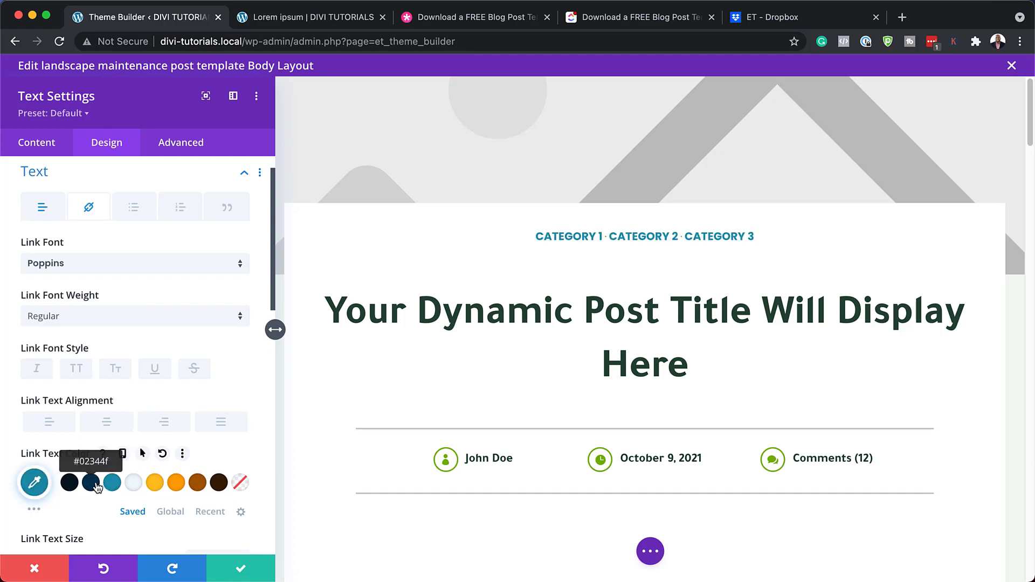
pyautogui.click(91, 484)
# Step: Increase the link text size of the post categories to 21px
pyautogui.scroll(-5, 139, 448)
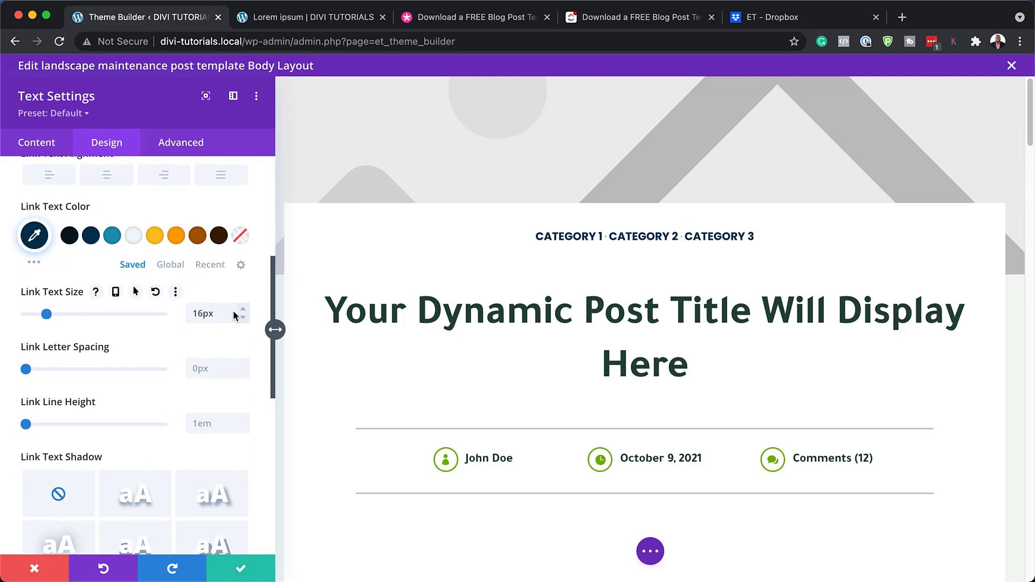
pyautogui.click(243, 310)
pyautogui.click(243, 311)
pyautogui.click(244, 311)
pyautogui.click(243, 311)
pyautogui.click(243, 311)
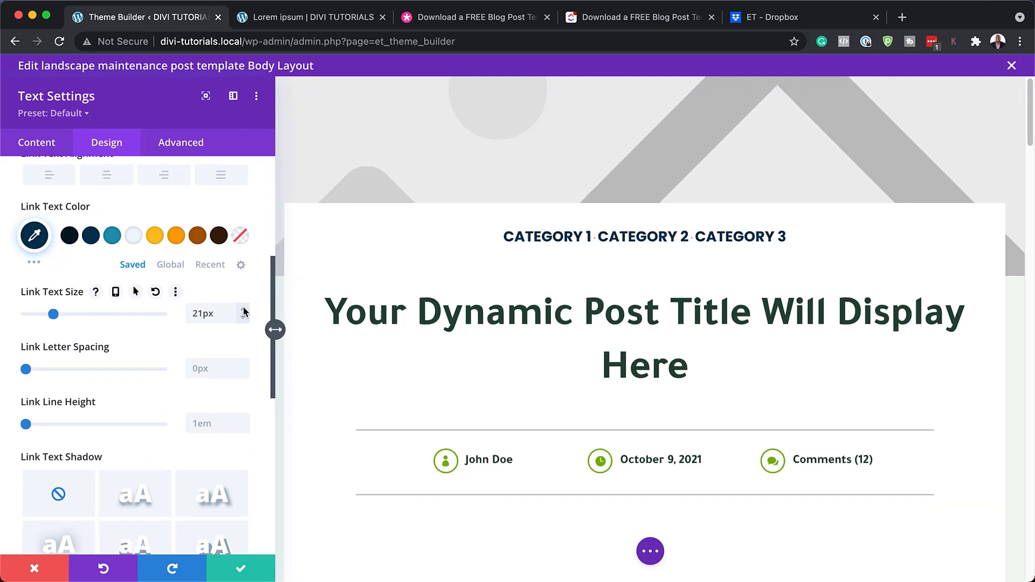
# Step: Discard the category link styling, and try Poppins as the heading font of the dynamic post title
pyautogui.click(40, 575)
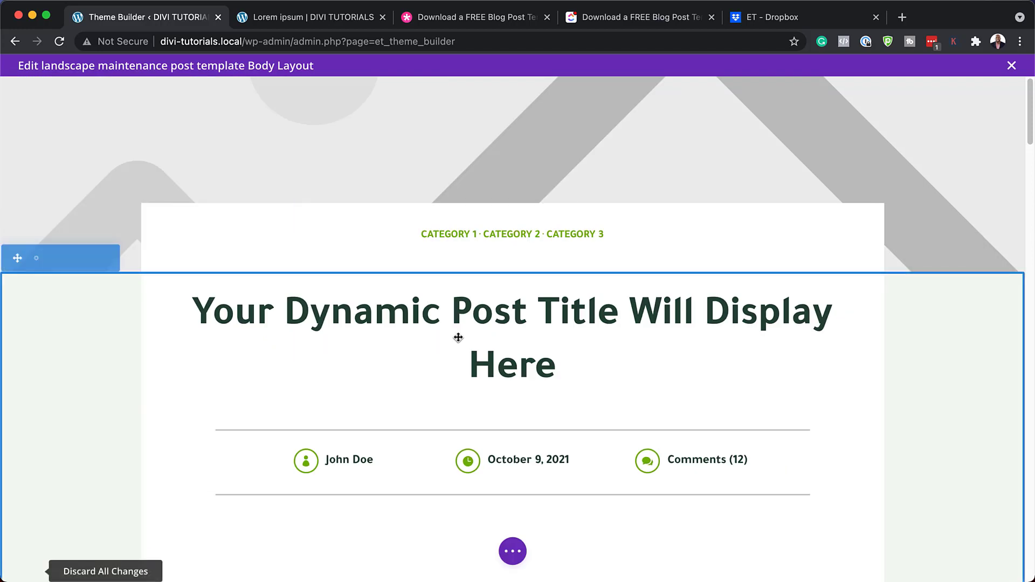
pyautogui.moveTo(504, 296)
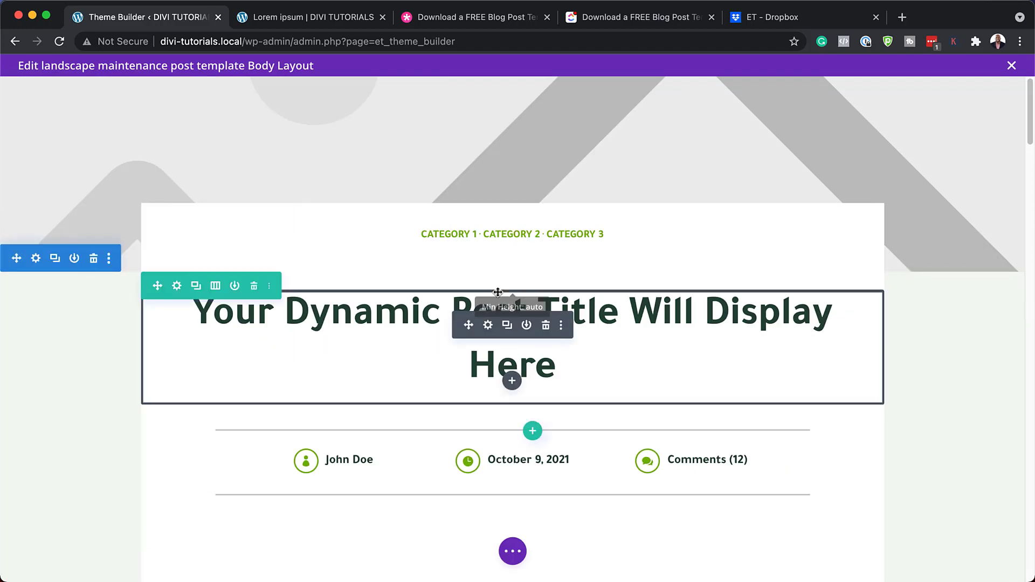
pyautogui.click(488, 325)
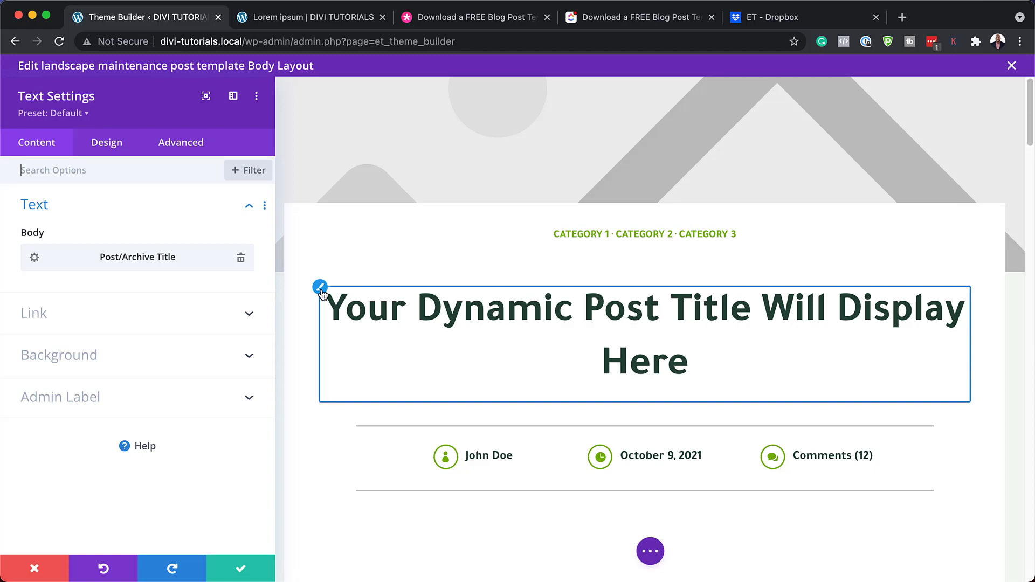
pyautogui.click(320, 288)
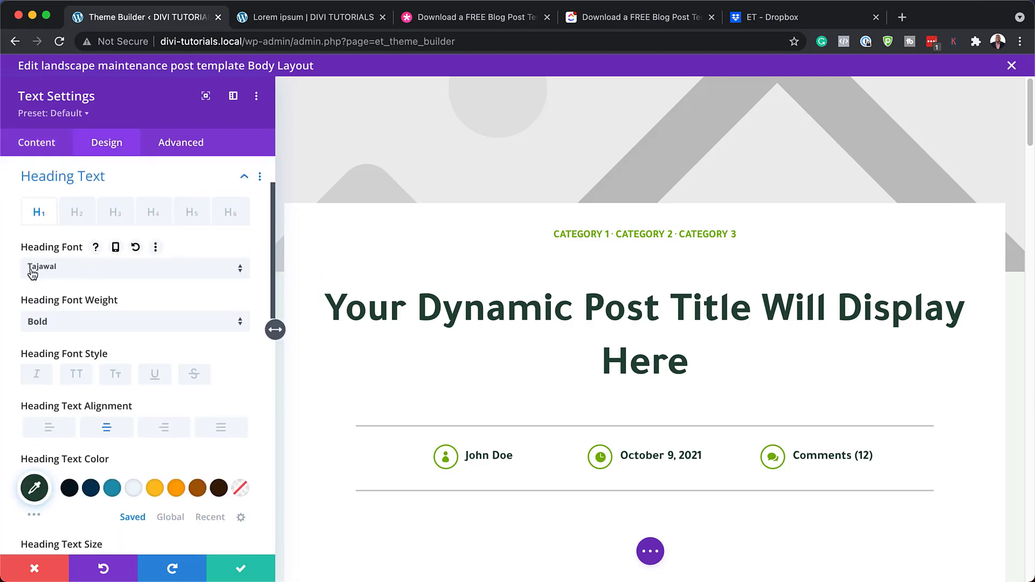
pyautogui.click(109, 269)
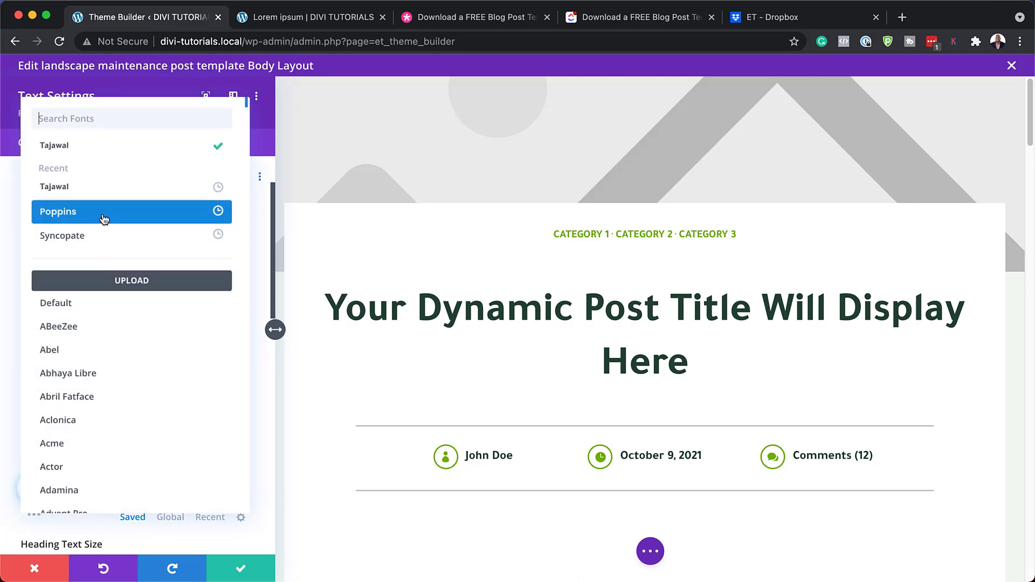
pyautogui.click(104, 217)
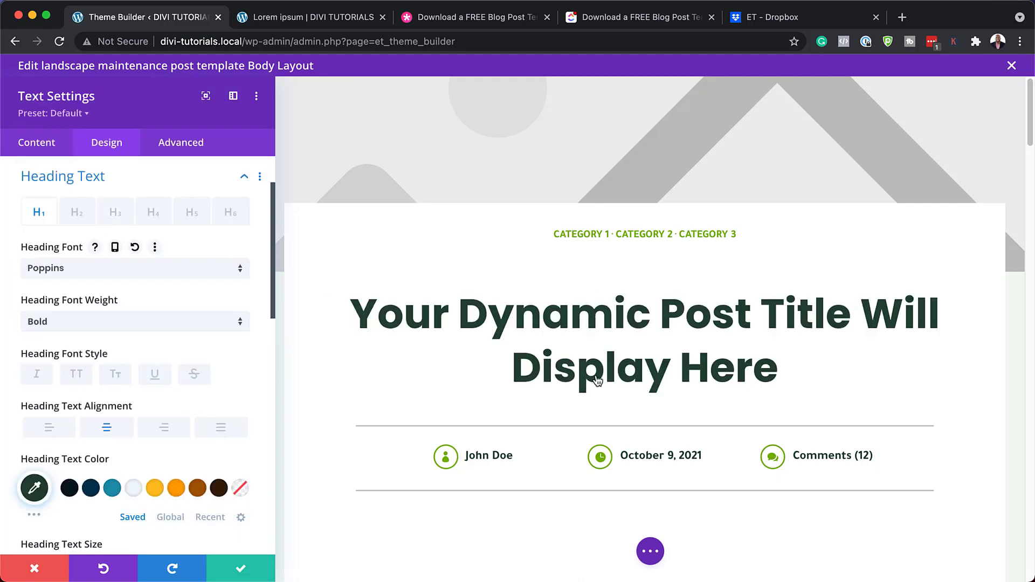
# Step: Try teal #1f91ad, dark blue, dark brown and brown #a35700 as the post title's text color, and discard the title changes
pyautogui.click(112, 490)
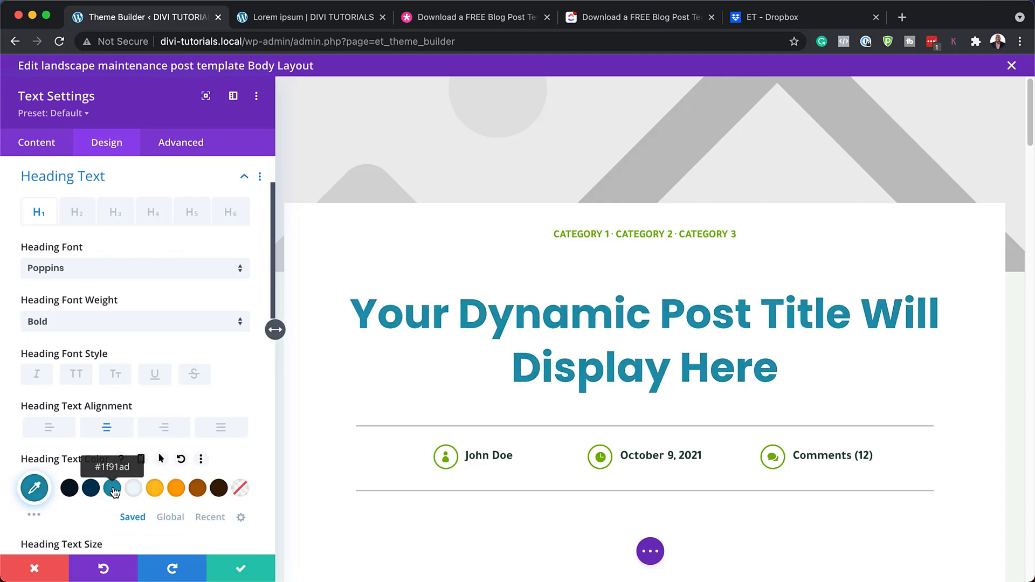
pyautogui.click(91, 489)
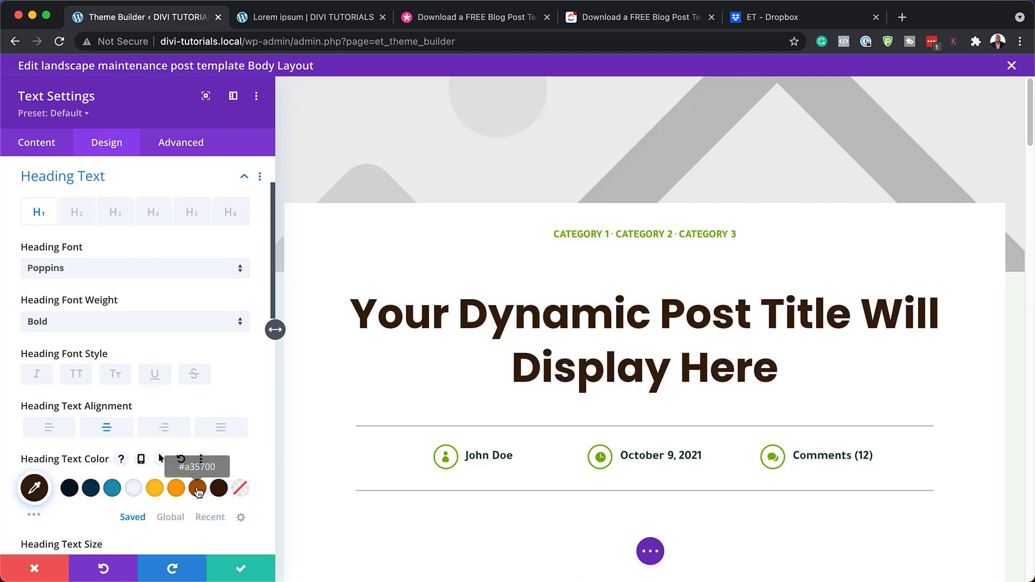
pyautogui.click(198, 488)
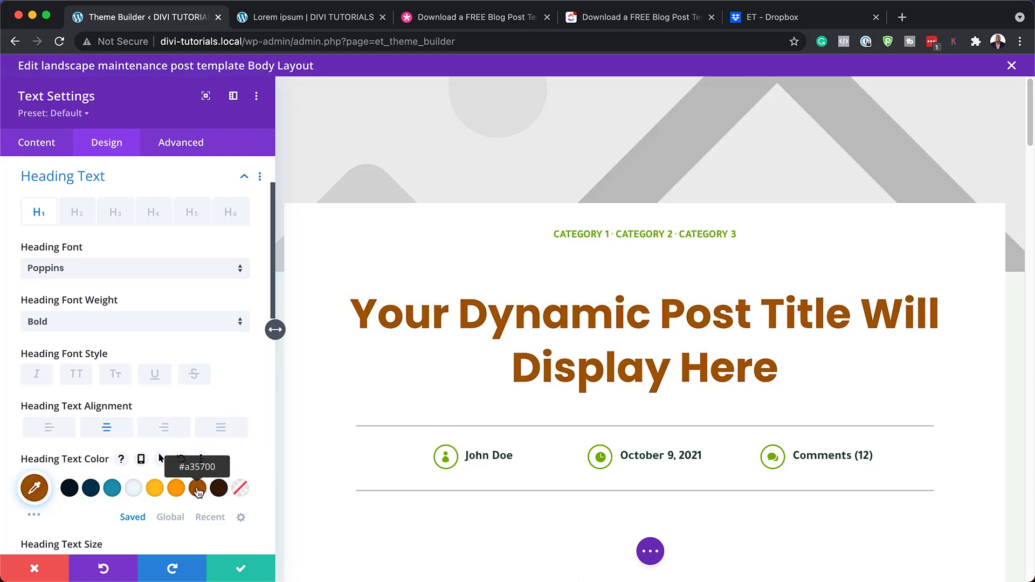
pyautogui.click(35, 572)
# Step: Open the settings of the divider below the post title, and turn its line's visibility off and back on
pyautogui.scroll(-4, 318, 335)
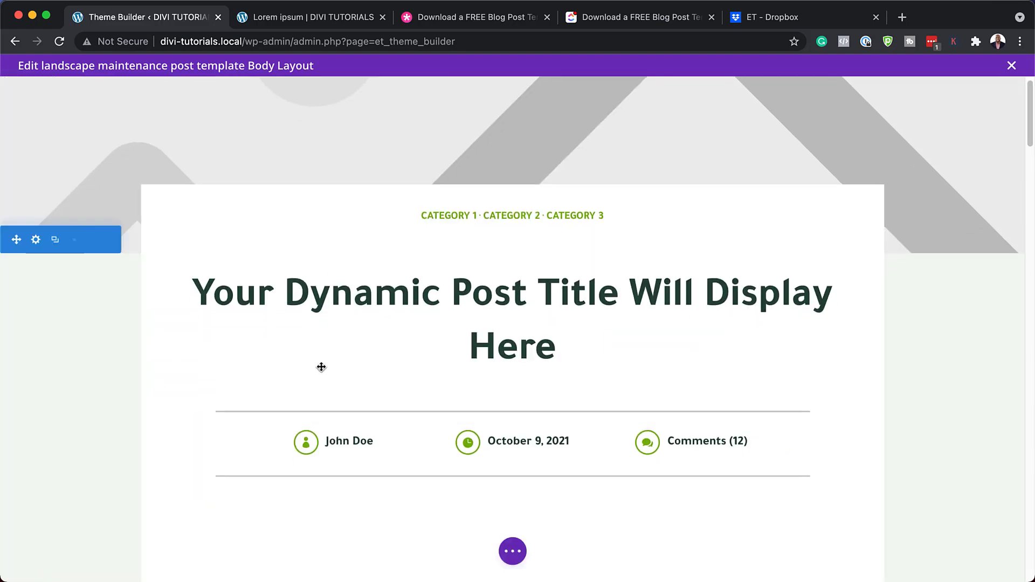
pyautogui.moveTo(308, 244)
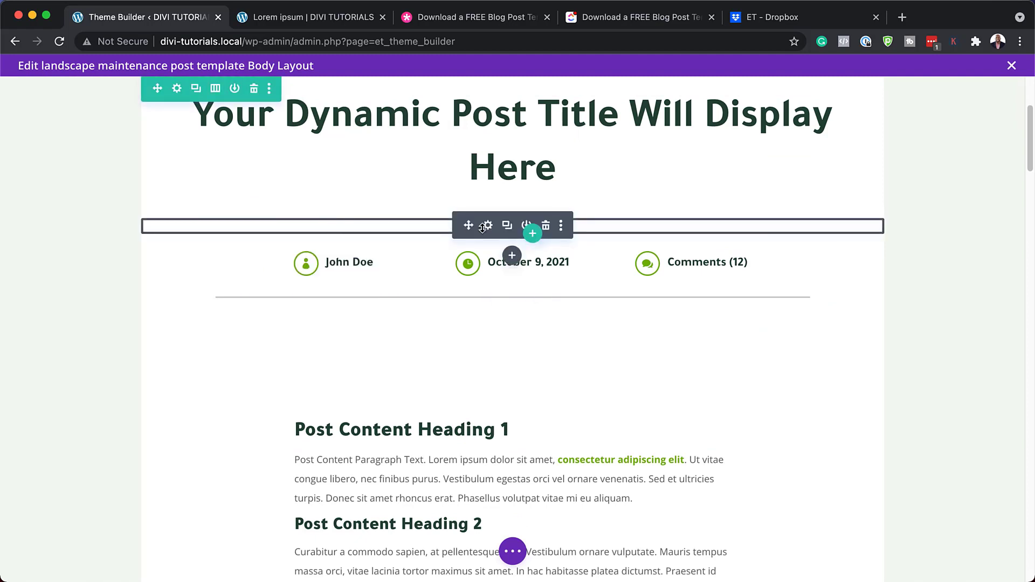
pyautogui.click(488, 228)
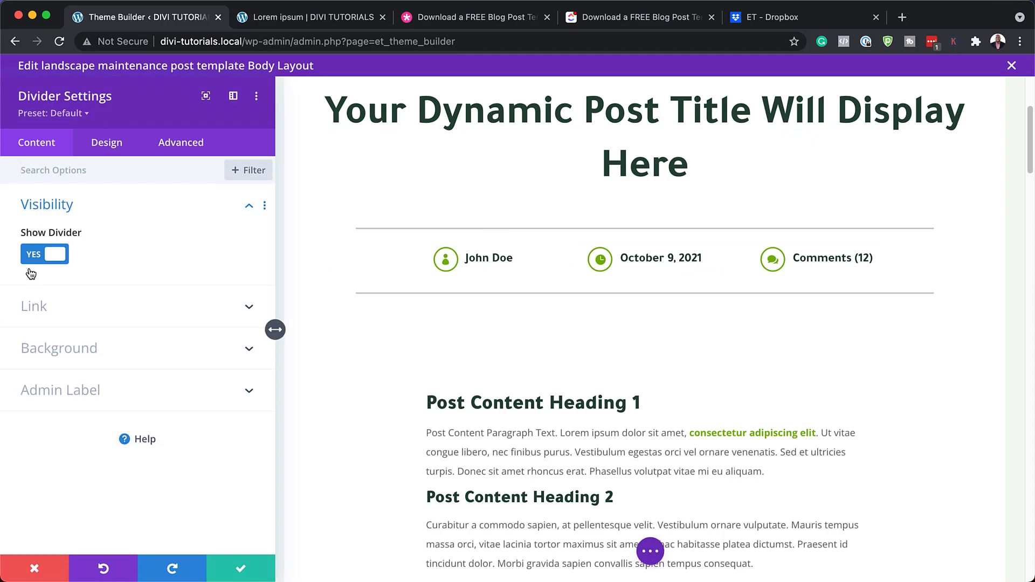
pyautogui.click(36, 258)
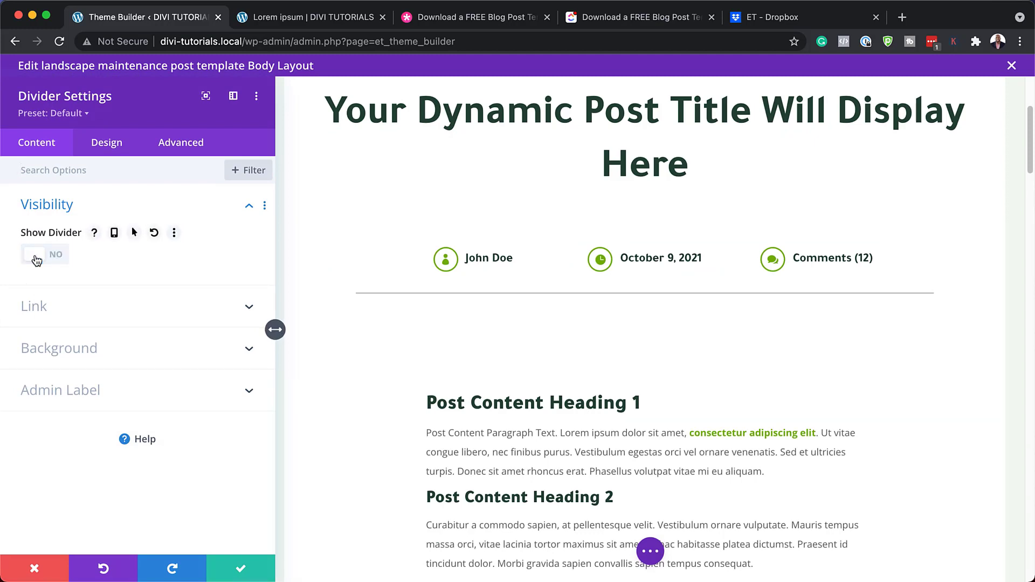
pyautogui.click(46, 257)
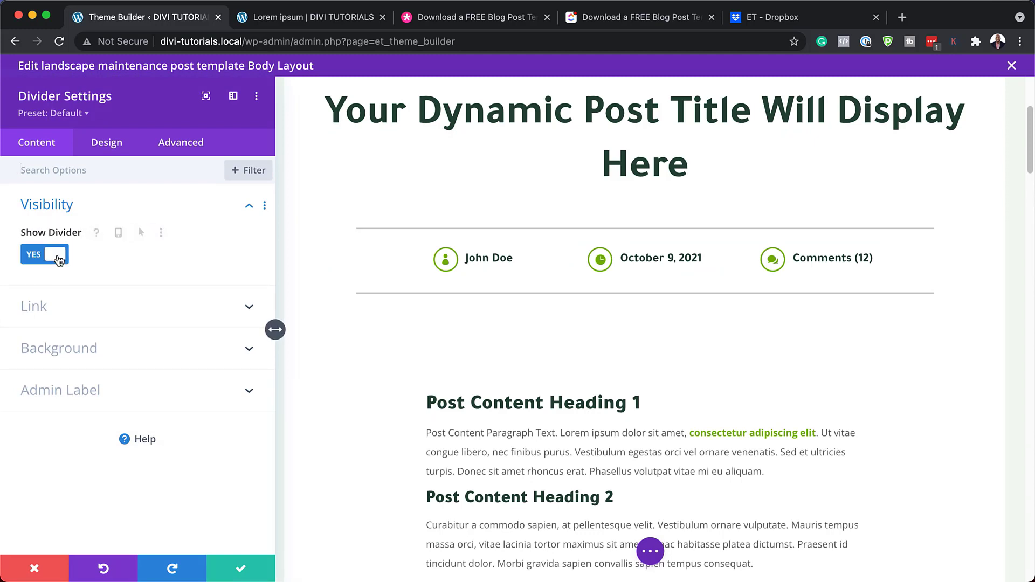
# Step: Try teal #1f91ad, yellow and orange #fd9e02 as the divider's line color, and discard the changes
pyautogui.click(107, 143)
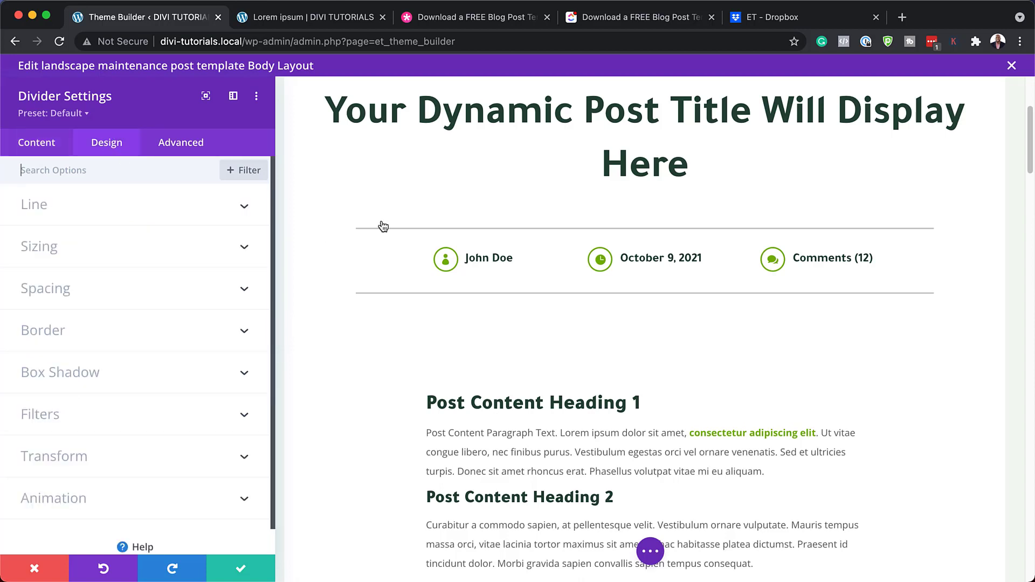
pyautogui.click(115, 211)
pyautogui.click(112, 258)
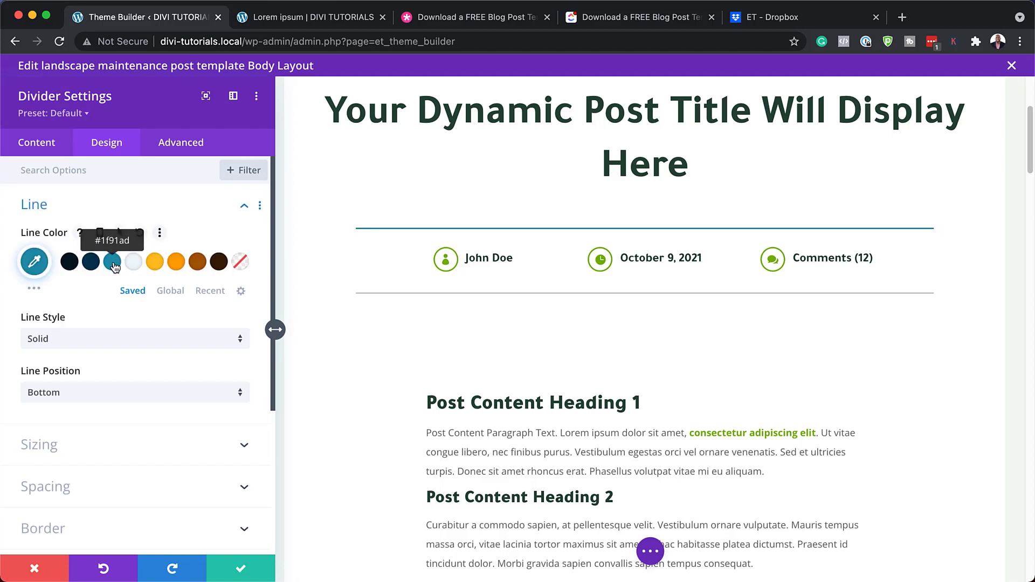
pyautogui.click(154, 264)
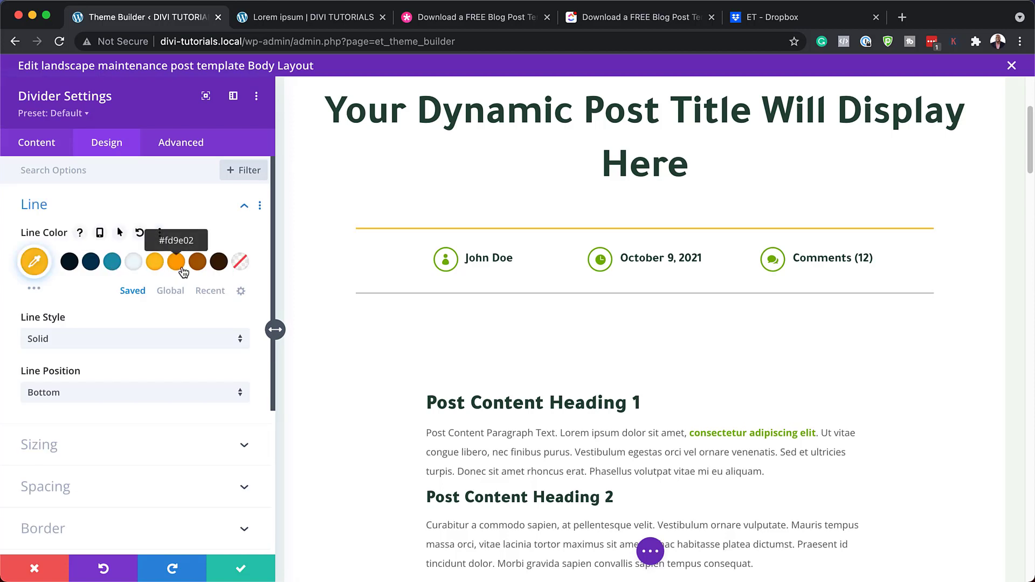
pyautogui.click(176, 264)
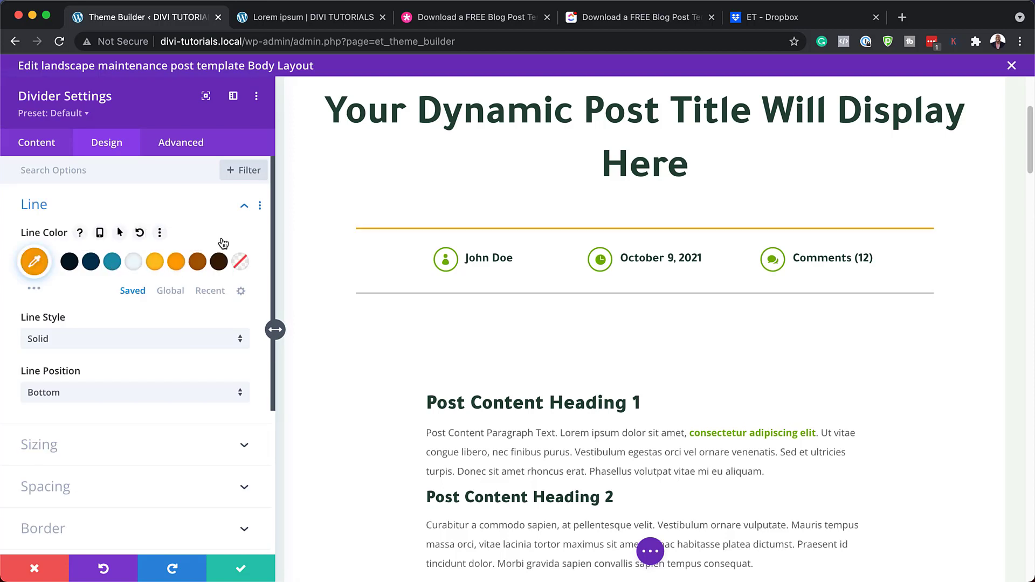
pyautogui.click(34, 569)
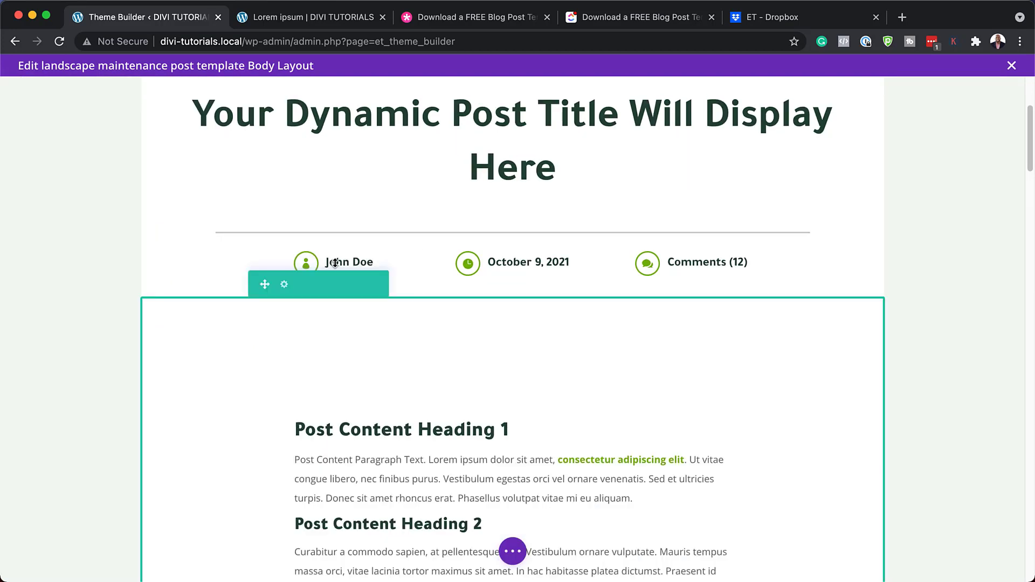
# Step: Open the post author blurb's image and icon design options, and try teal #1f91ad as the icon color
pyautogui.click(309, 259)
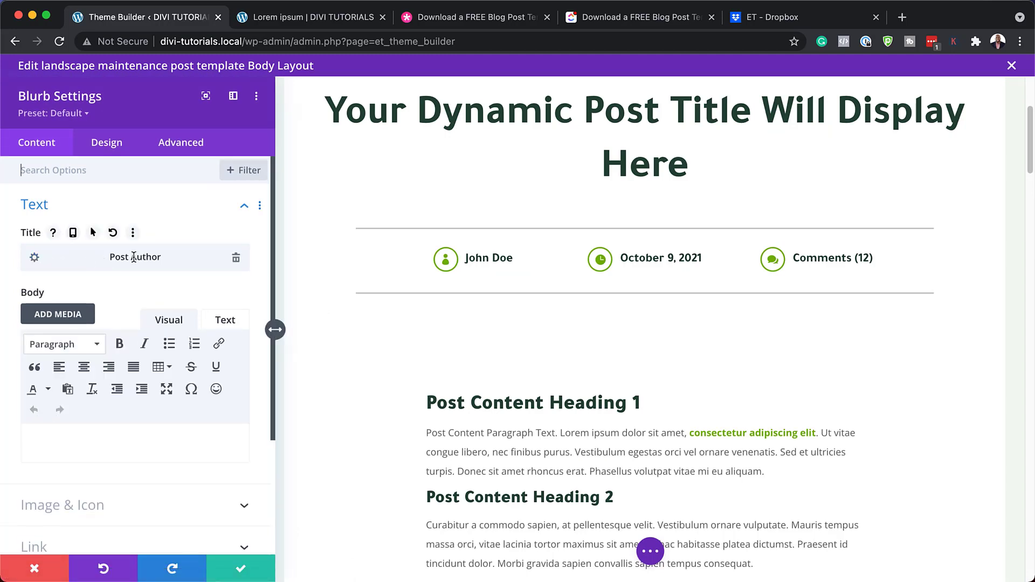
pyautogui.scroll(-2, 132, 449)
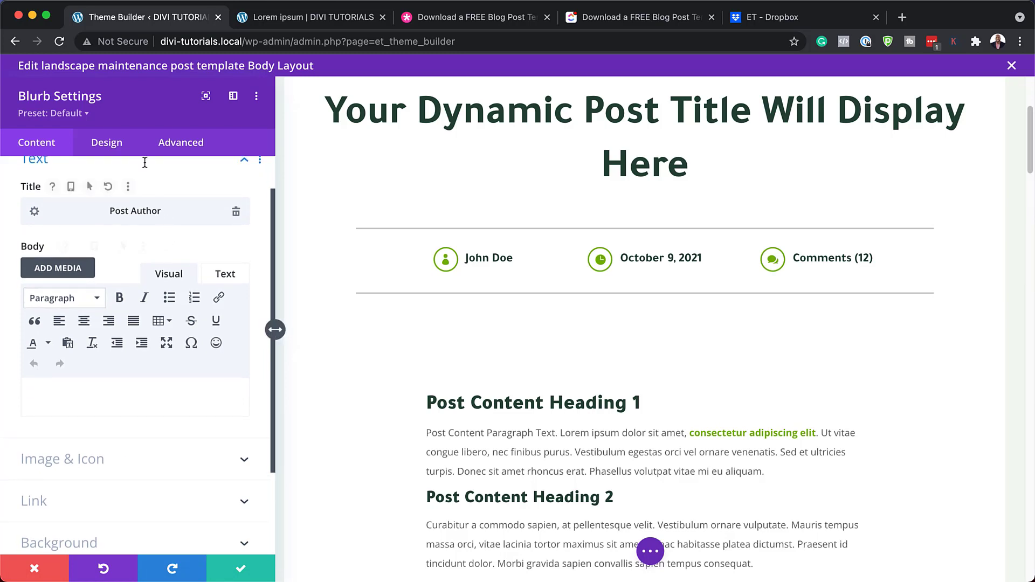
pyautogui.click(105, 146)
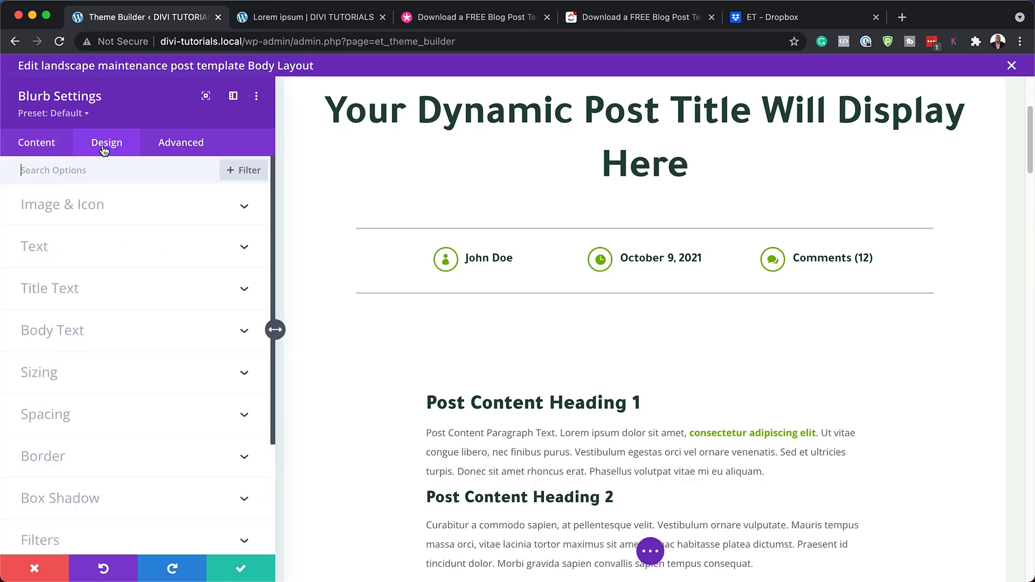
pyautogui.click(84, 204)
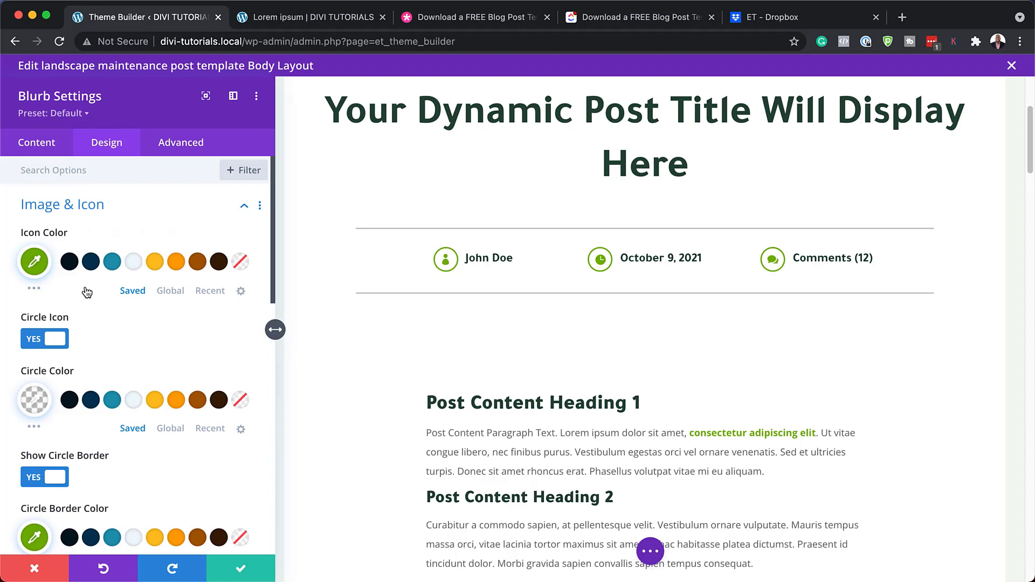
pyautogui.click(117, 266)
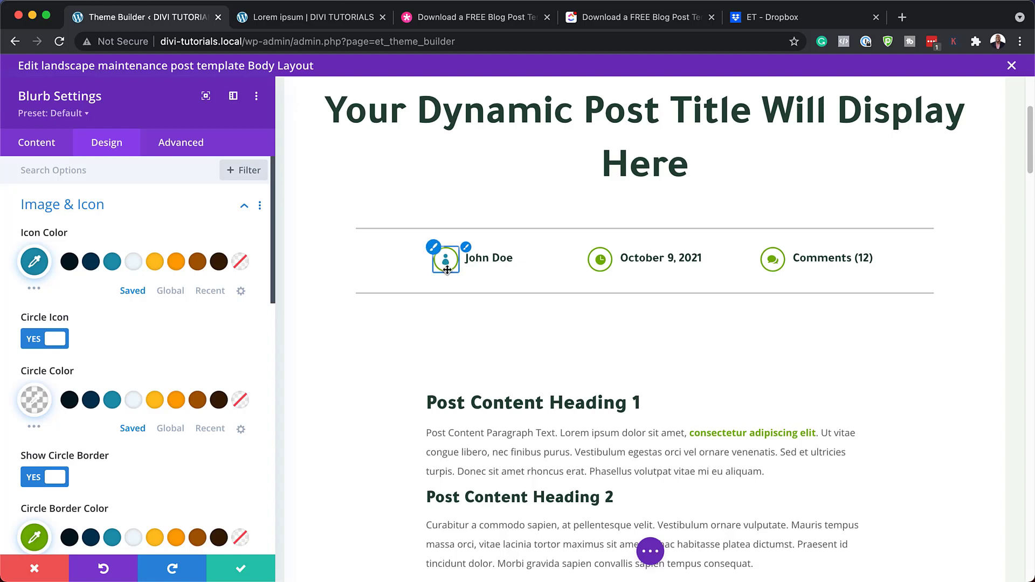
# Step: Try teal #1f91ad and a very light blue for the author icon's circle, and teal #1f91ad for its circle border
pyautogui.click(111, 401)
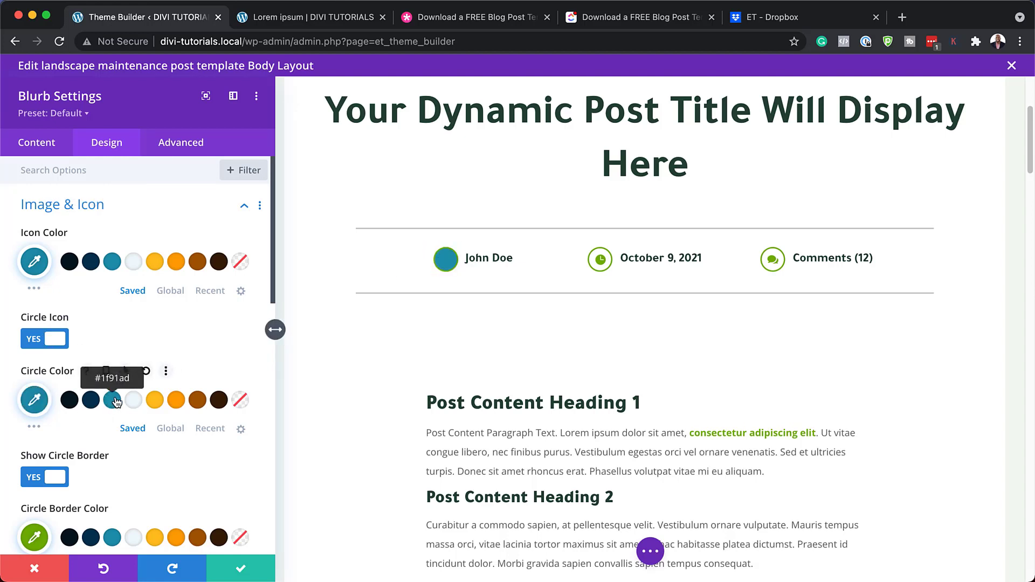
pyautogui.click(134, 402)
pyautogui.scroll(-1, 130, 431)
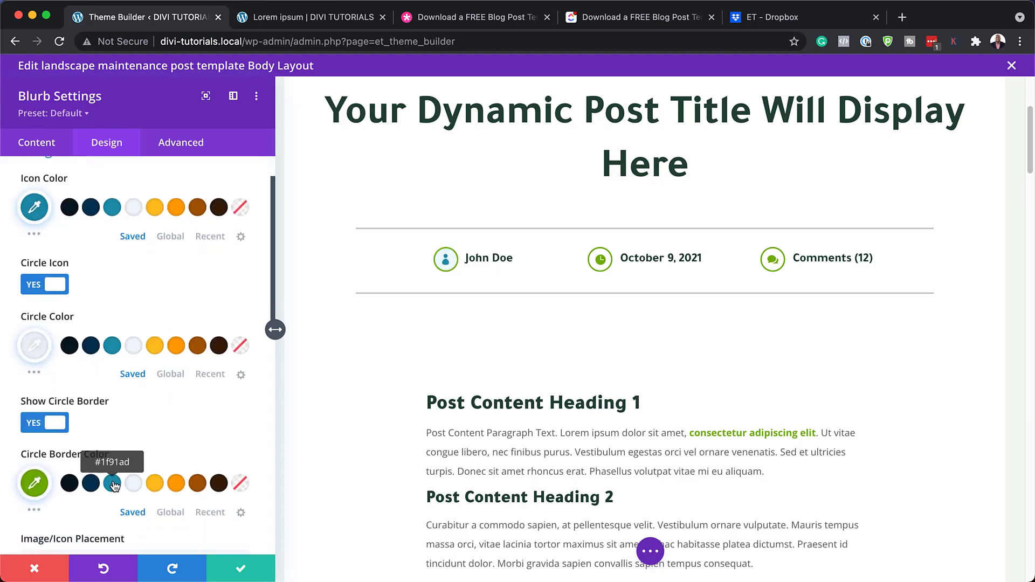
pyautogui.click(112, 484)
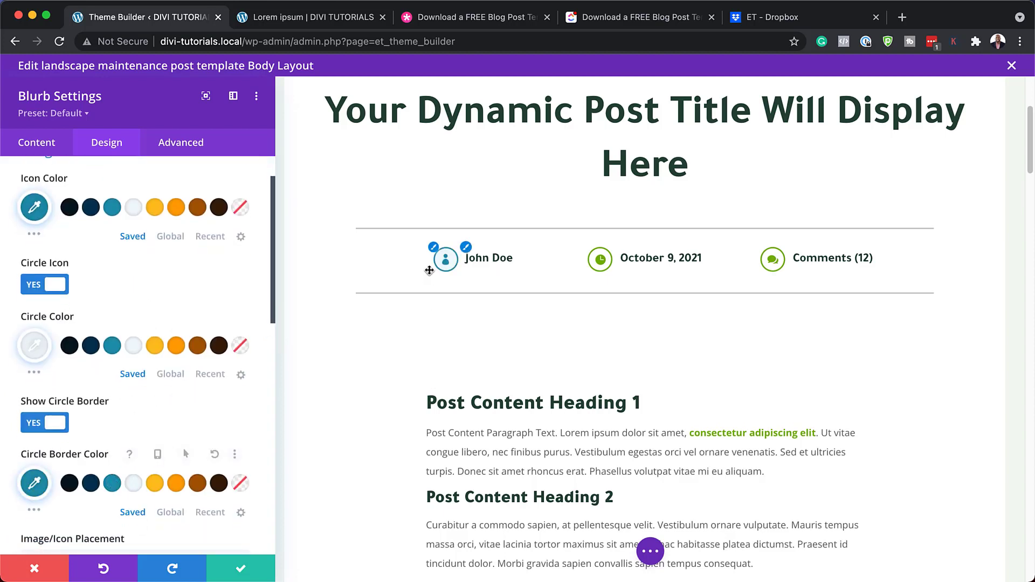
# Step: Try Poppins as the author blurb's title font, and discard all of the blurb's changes
pyautogui.click(469, 250)
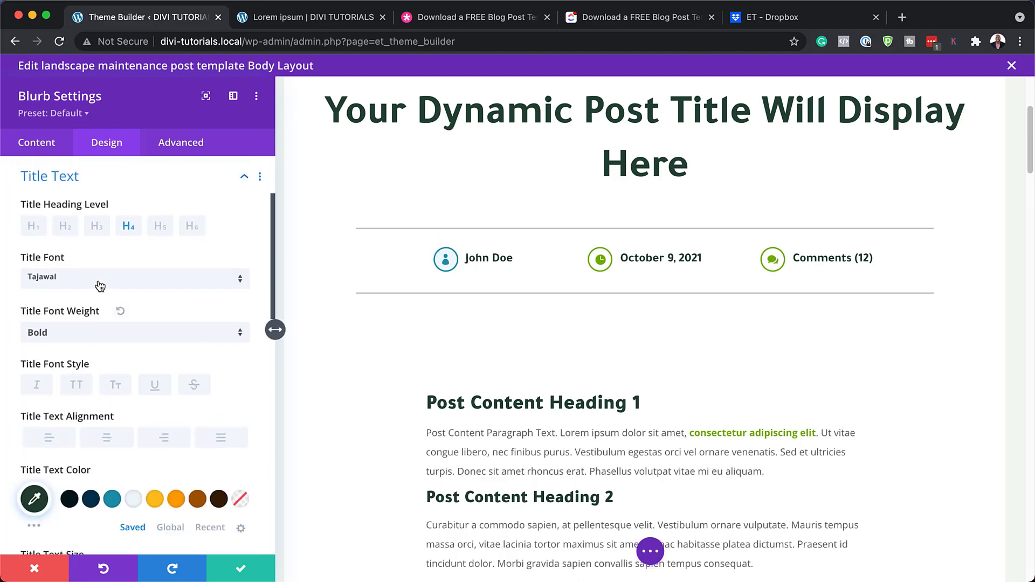
pyautogui.click(99, 286)
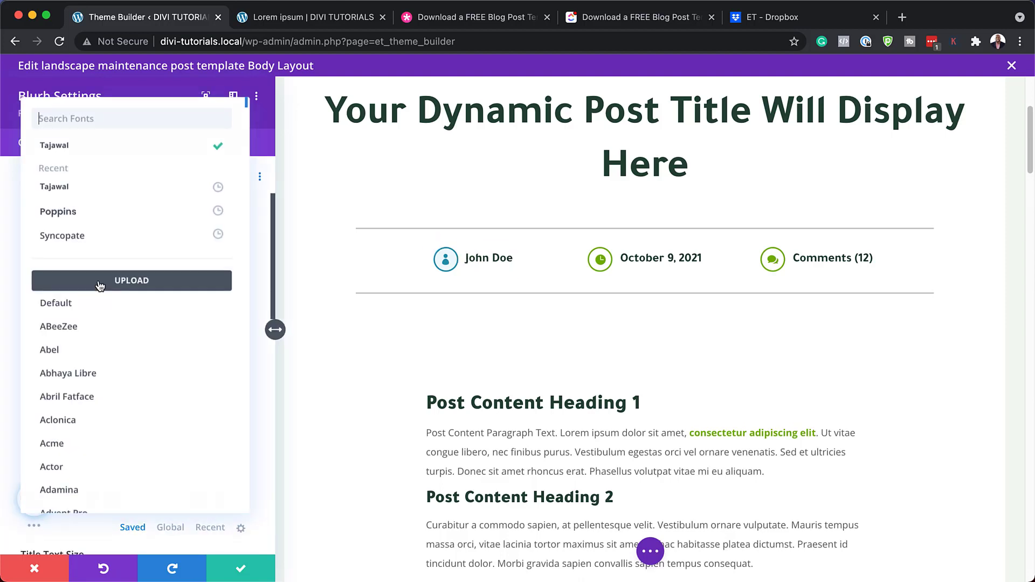
pyautogui.click(74, 216)
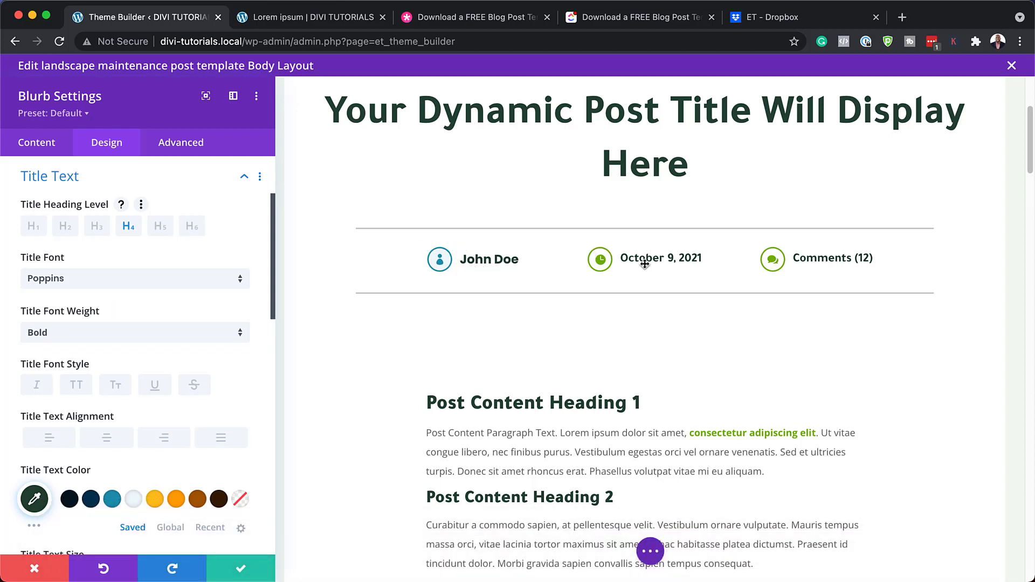
pyautogui.click(41, 574)
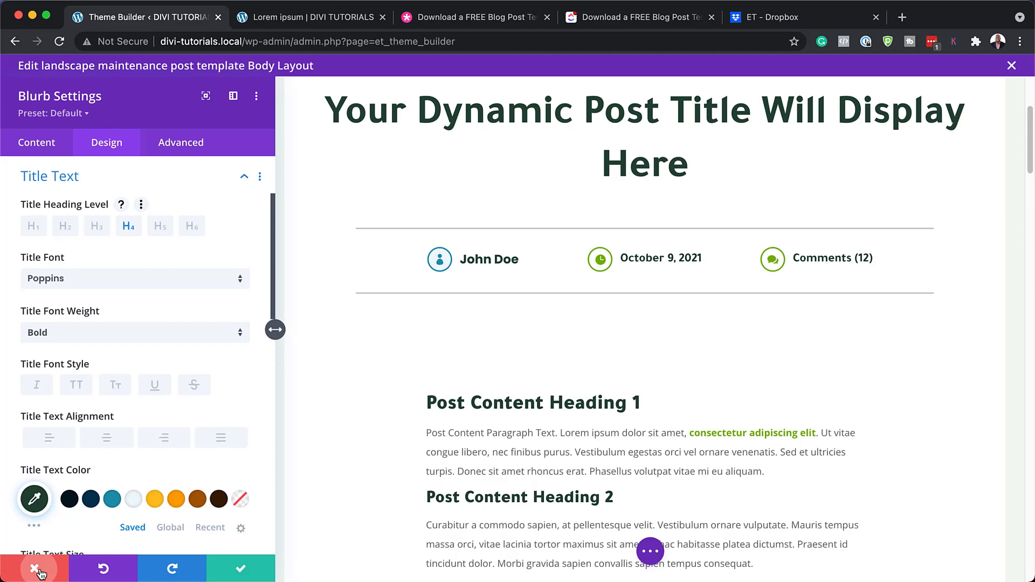
# Step: Open the Post Content module's text design options and try Poppins as the text font
pyautogui.scroll(-3, 319, 395)
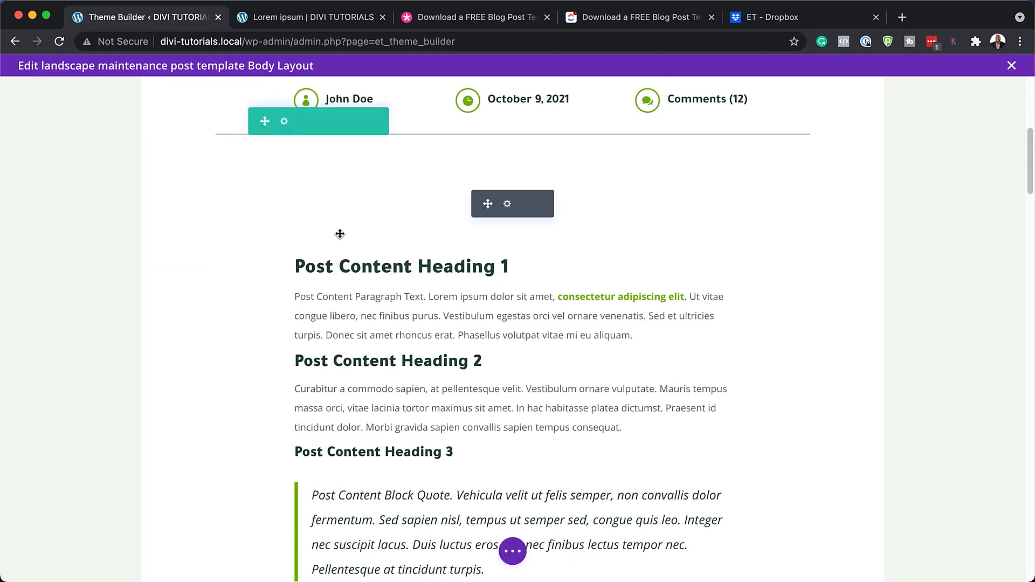
pyautogui.click(507, 204)
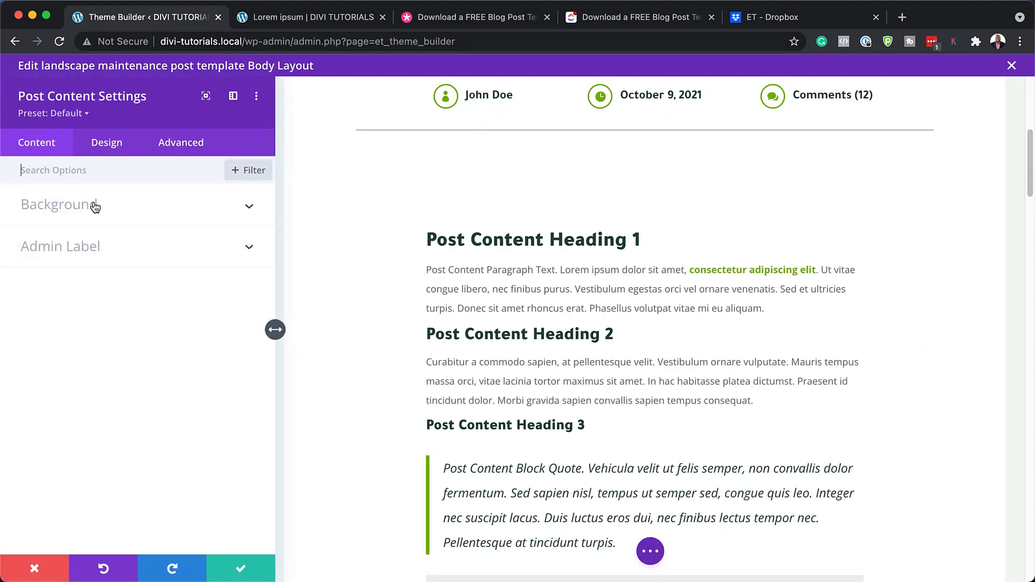
pyautogui.click(125, 151)
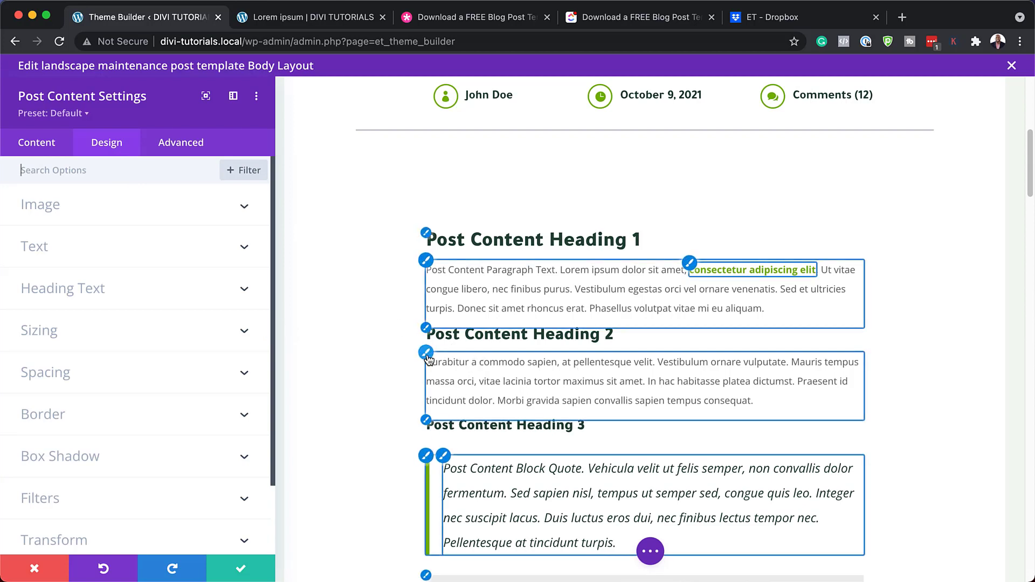
pyautogui.click(426, 356)
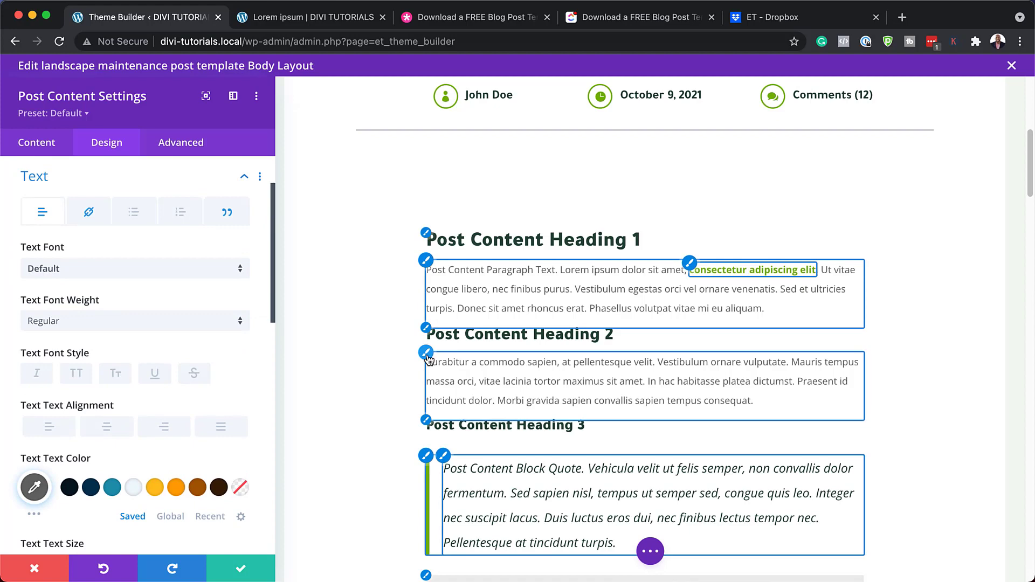
pyautogui.click(167, 271)
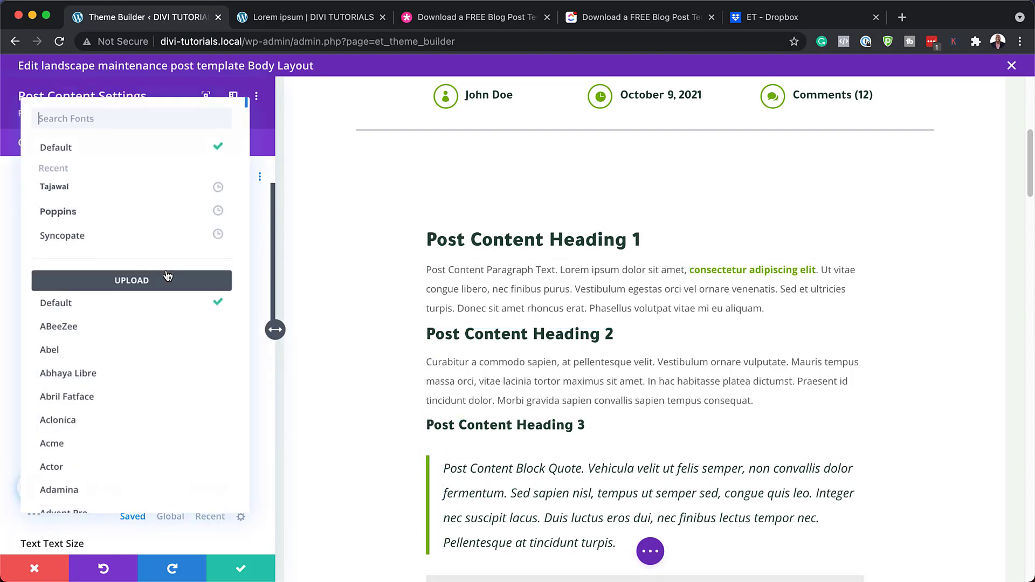
pyautogui.click(120, 217)
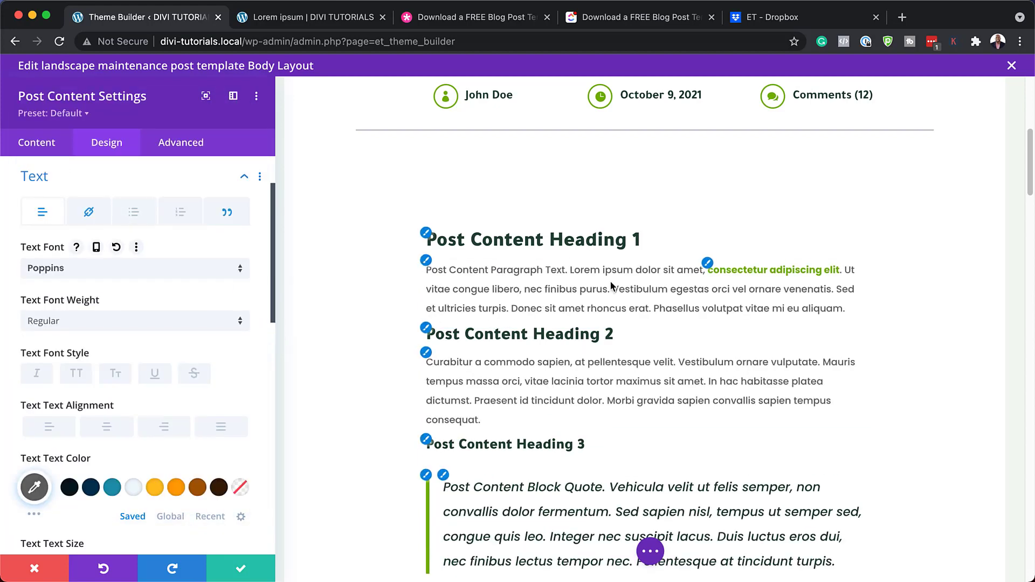
# Step: Try teal #1f91ad as the post content's Heading 2 text color, and discard all of the module's changes
pyautogui.click(428, 328)
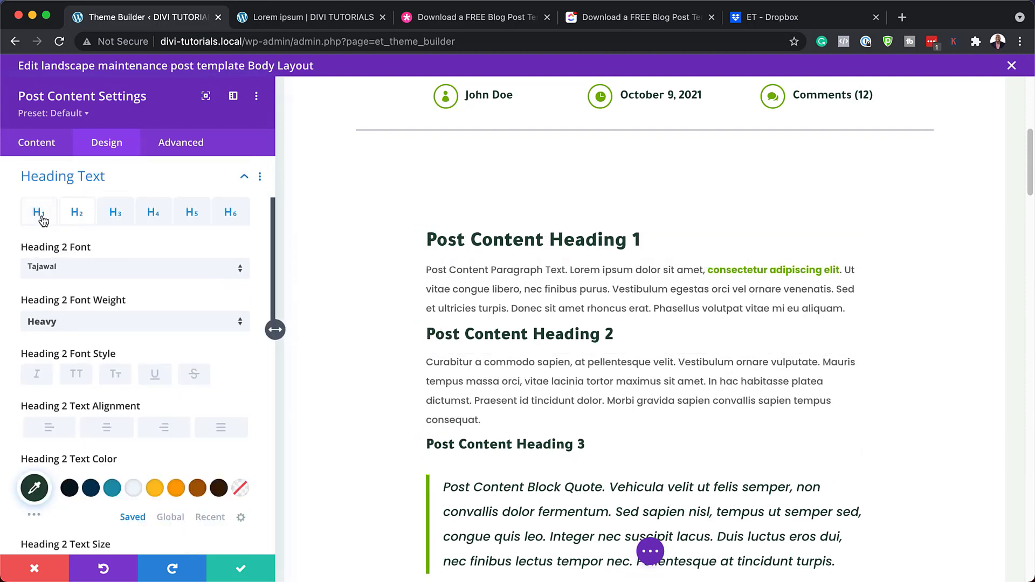
pyautogui.click(113, 488)
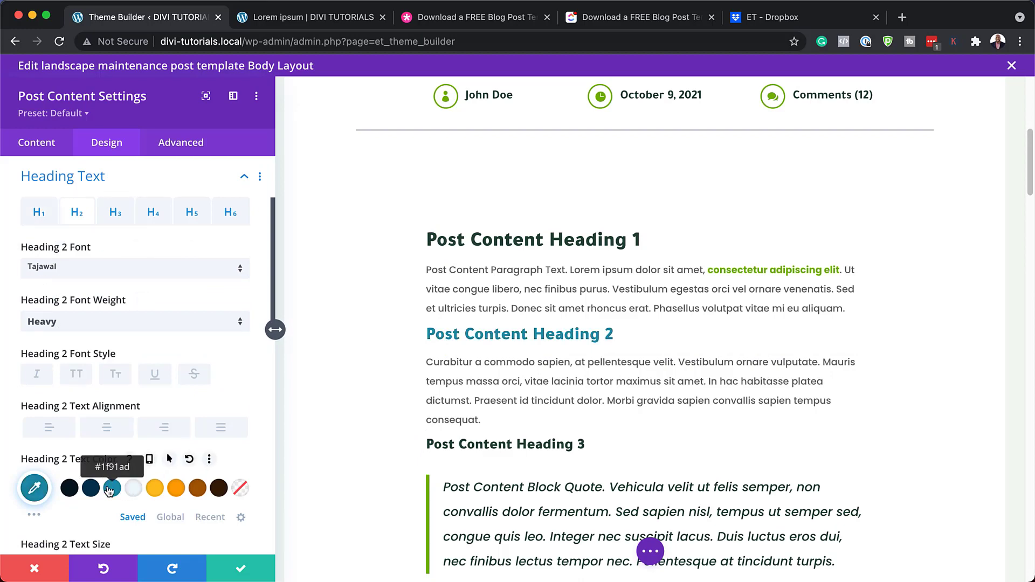
pyautogui.click(35, 573)
# Step: Try teal #1f91ad, yellow, orange #fd9e02 and brown as the "Meet the Author" heading's text color, and discard the changes
pyautogui.scroll(-5, 532, 393)
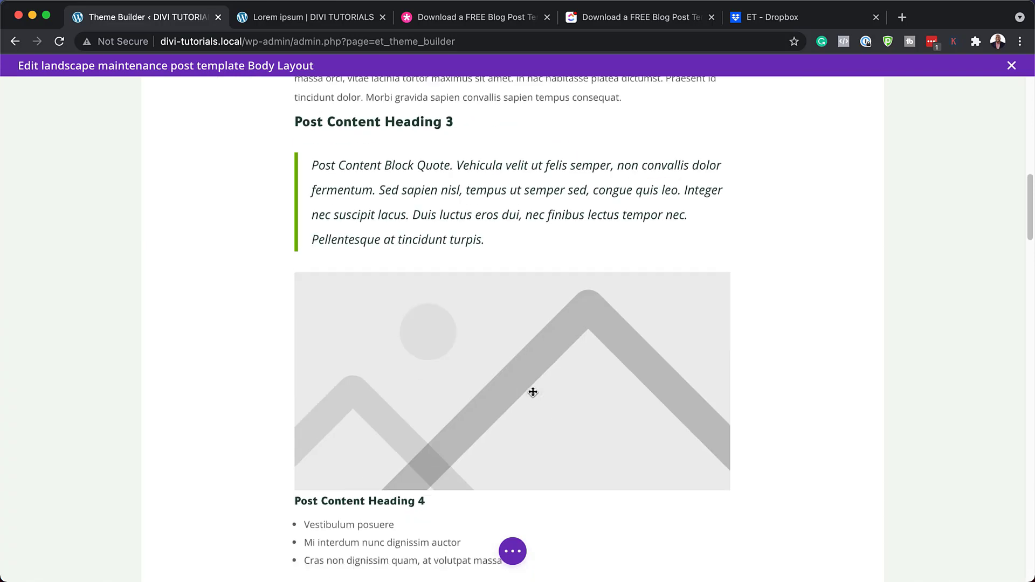
pyautogui.scroll(-15, 533, 392)
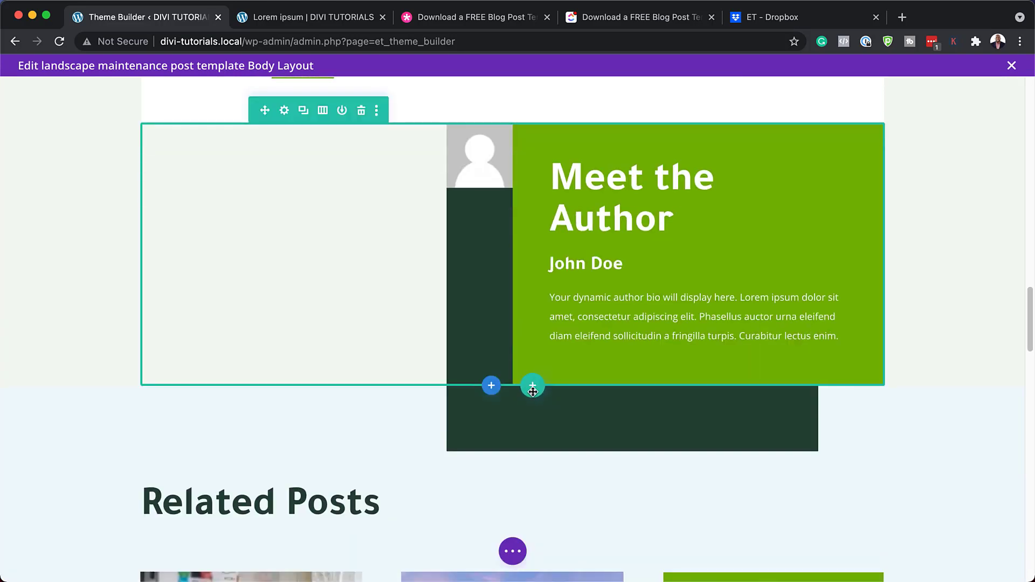
pyautogui.scroll(2, 488, 276)
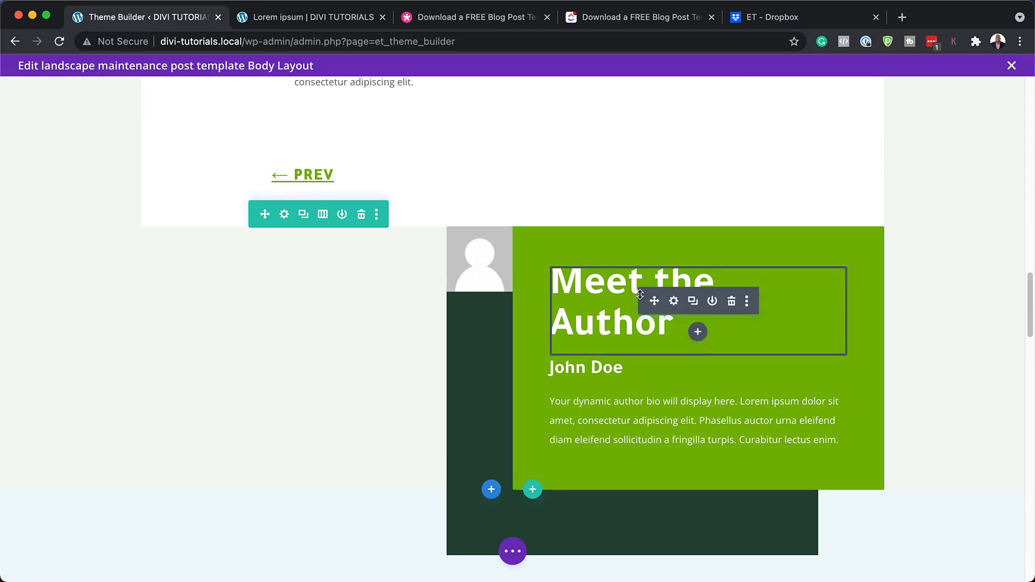
pyautogui.click(675, 303)
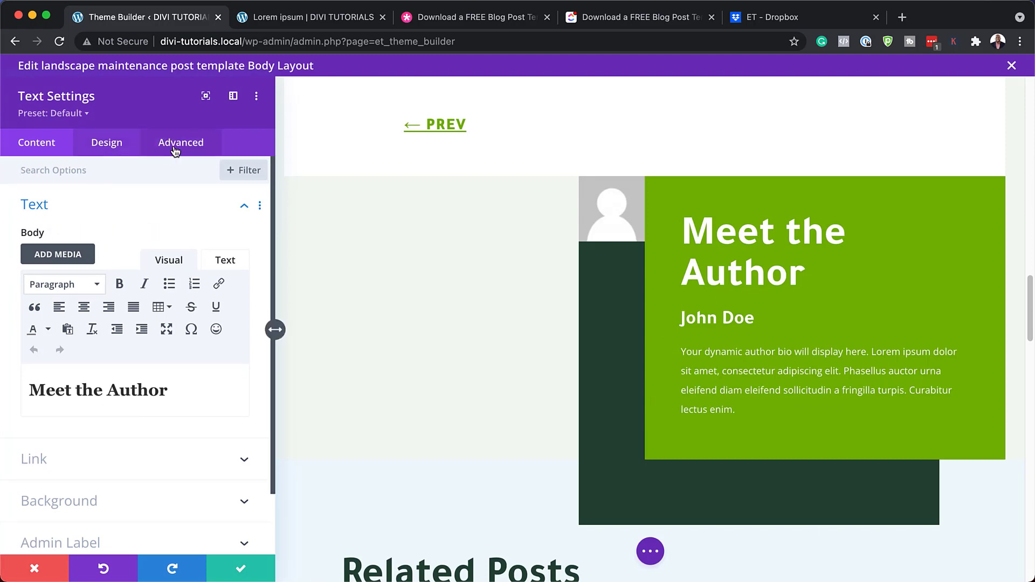
pyautogui.click(108, 143)
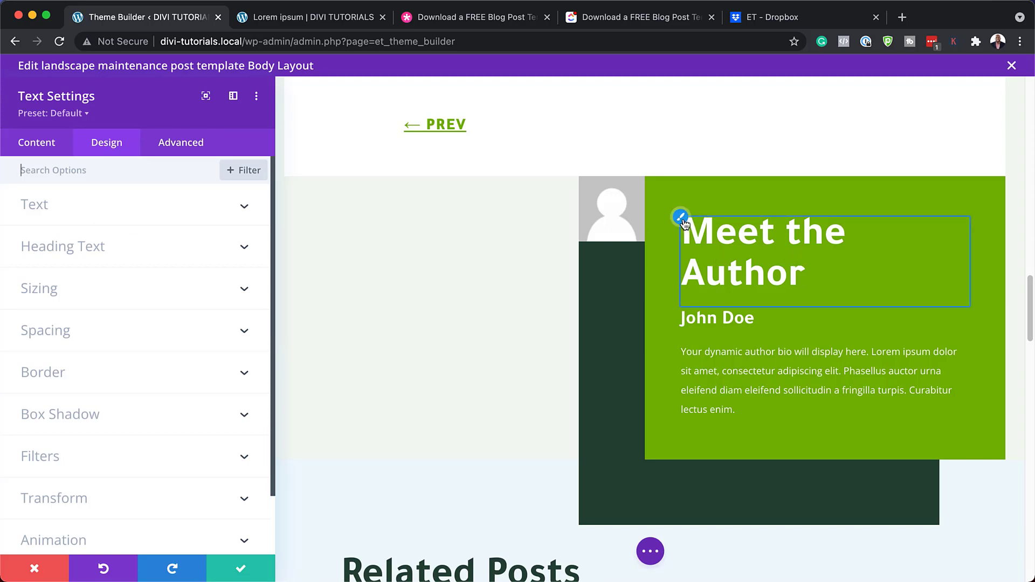
pyautogui.click(681, 218)
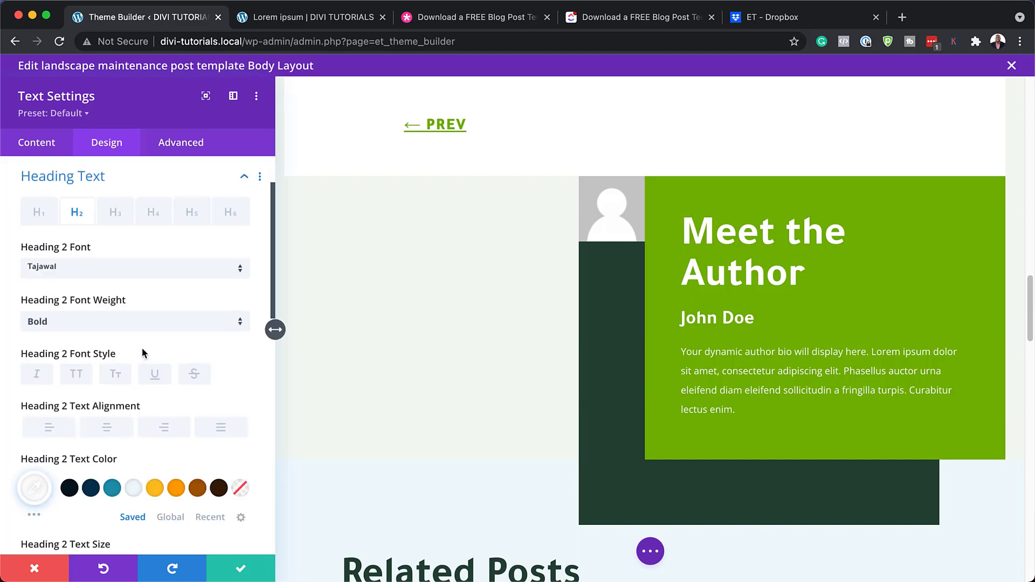
pyautogui.click(112, 488)
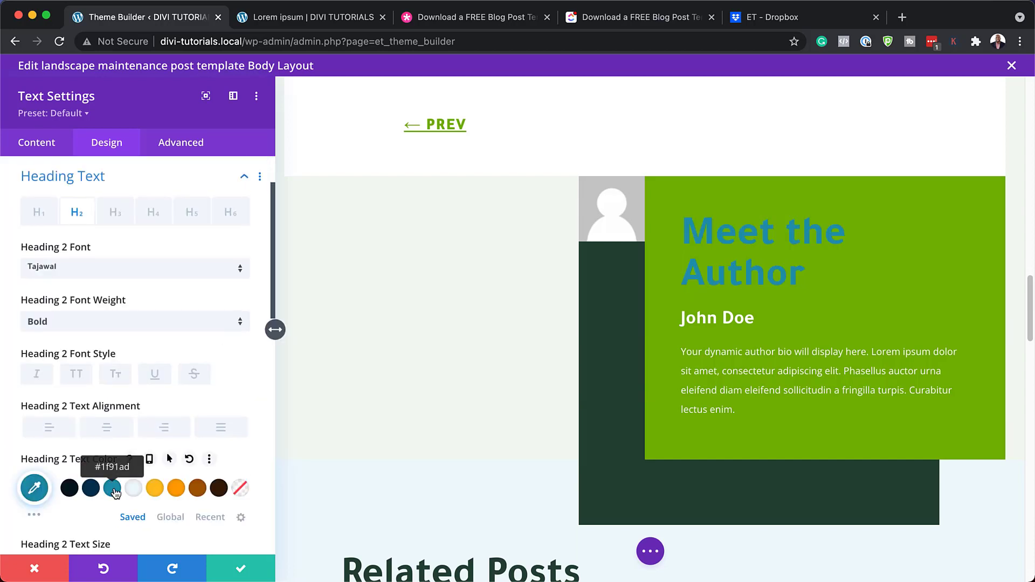
pyautogui.click(154, 490)
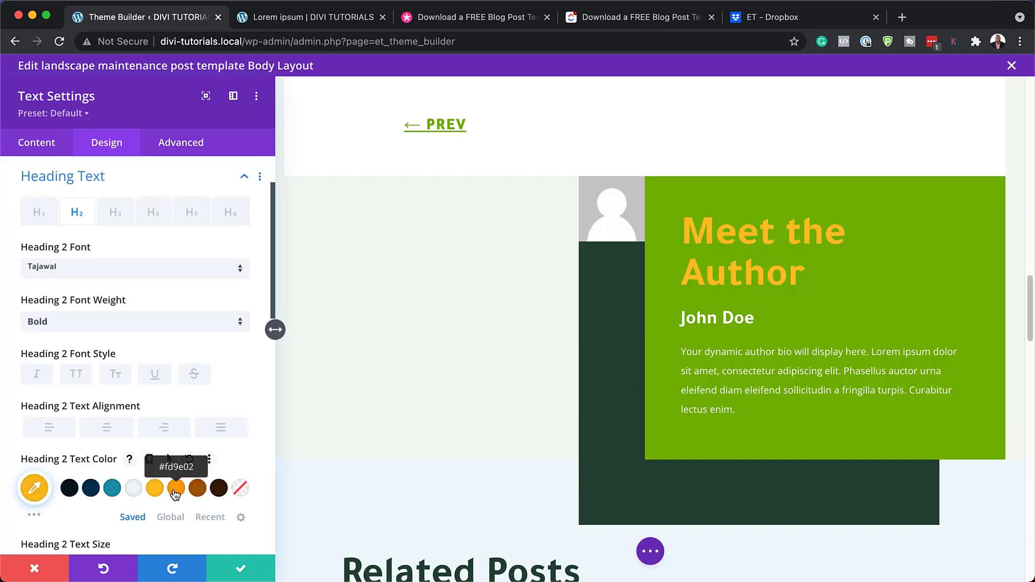
pyautogui.click(176, 491)
pyautogui.click(197, 488)
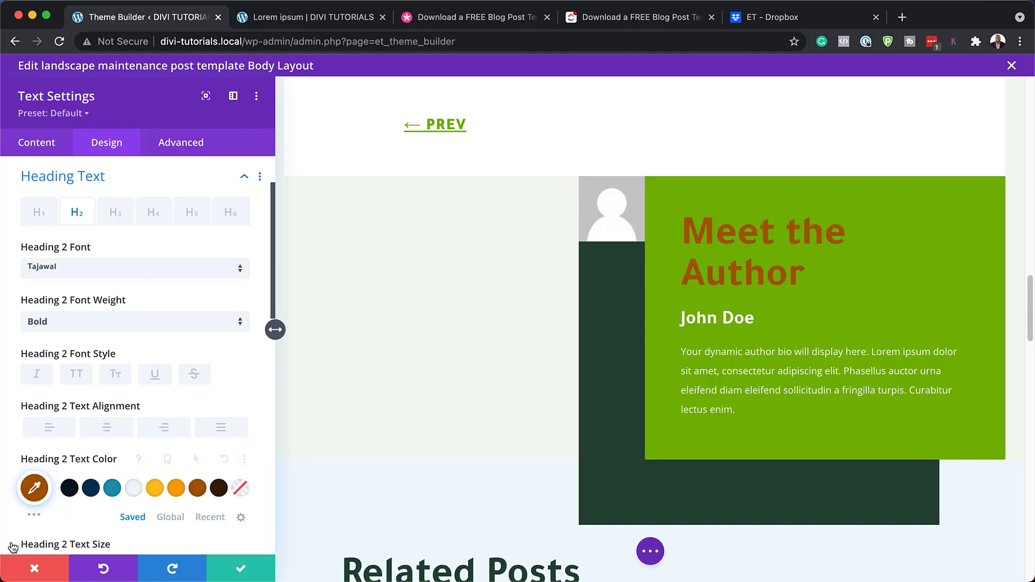
pyautogui.click(36, 571)
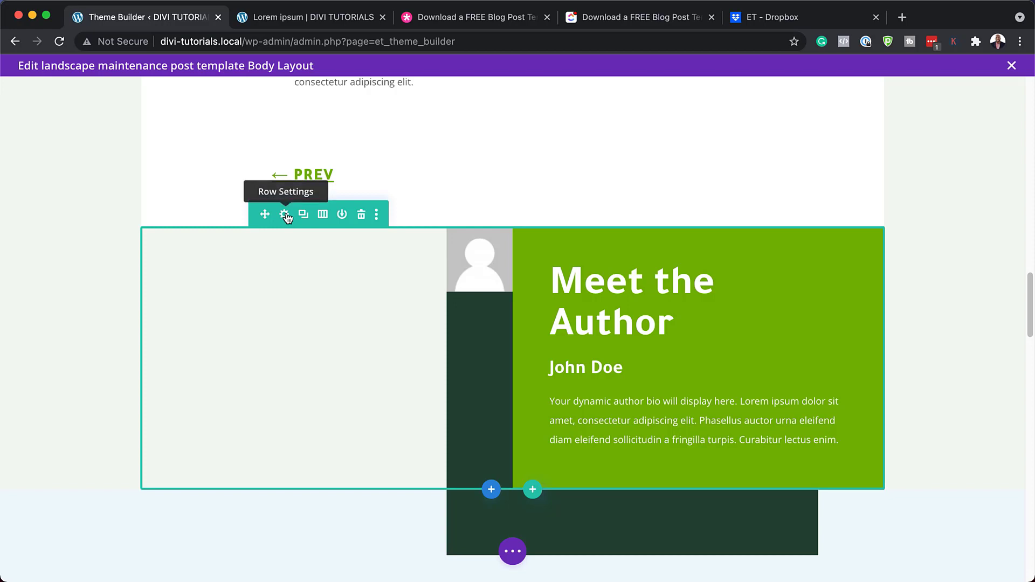
# Step: Try teal, dark navy and orange #fd9e02 as the Related Posts blog module's title color, ending on teal #1f91ad
pyautogui.scroll(-1, 335, 365)
pyautogui.scroll(-10, 335, 365)
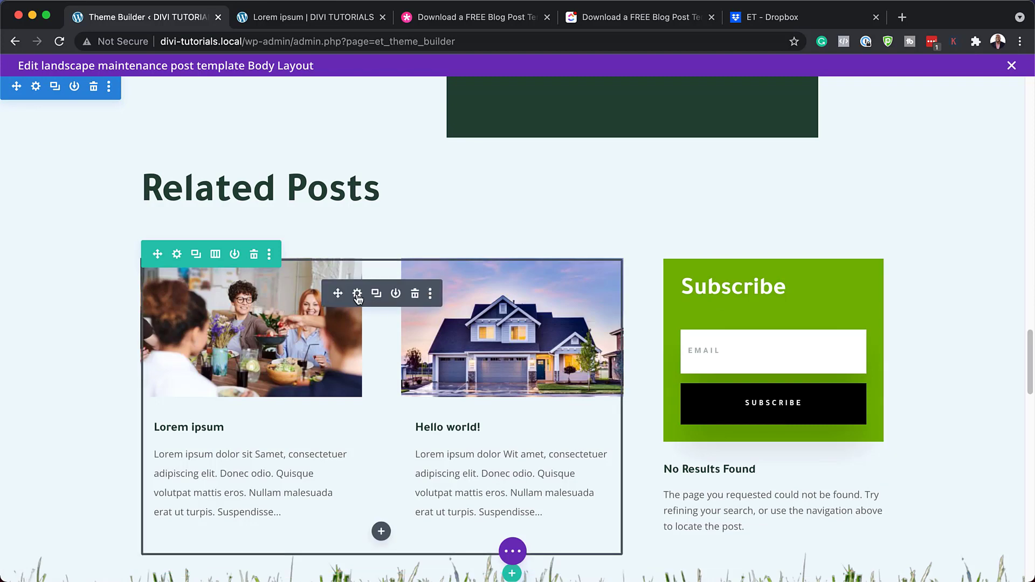
pyautogui.click(358, 295)
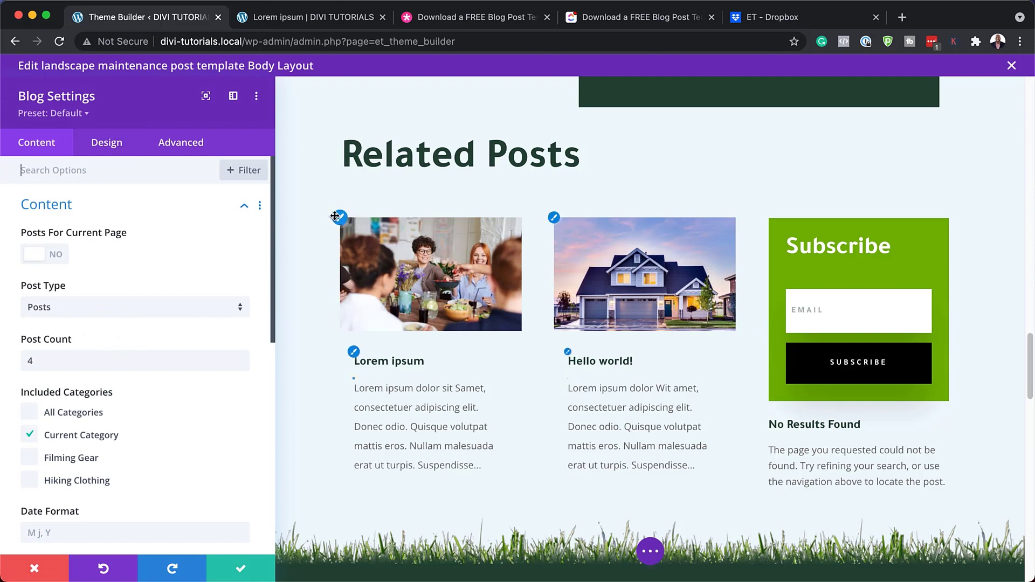
pyautogui.click(354, 353)
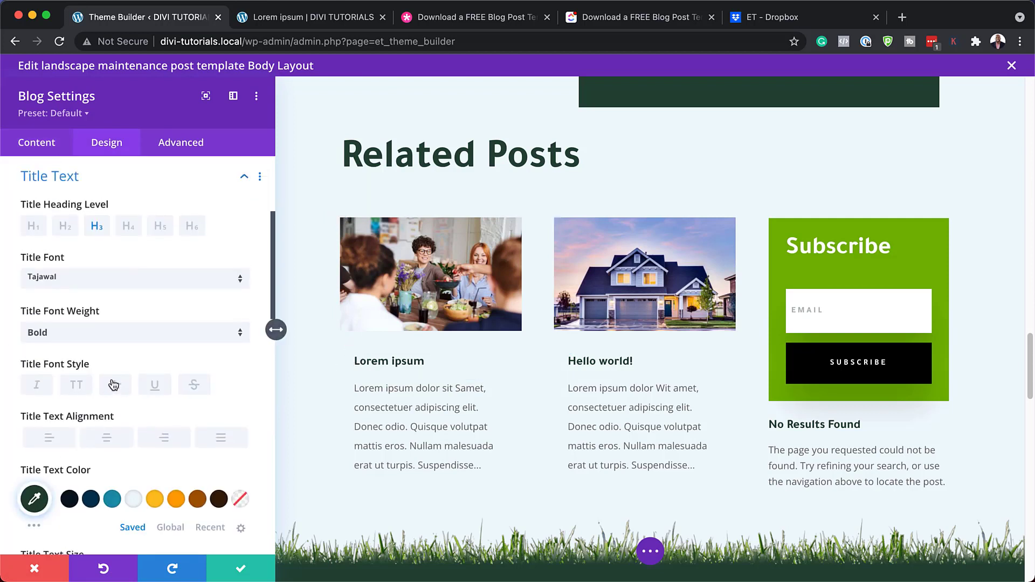
pyautogui.click(113, 499)
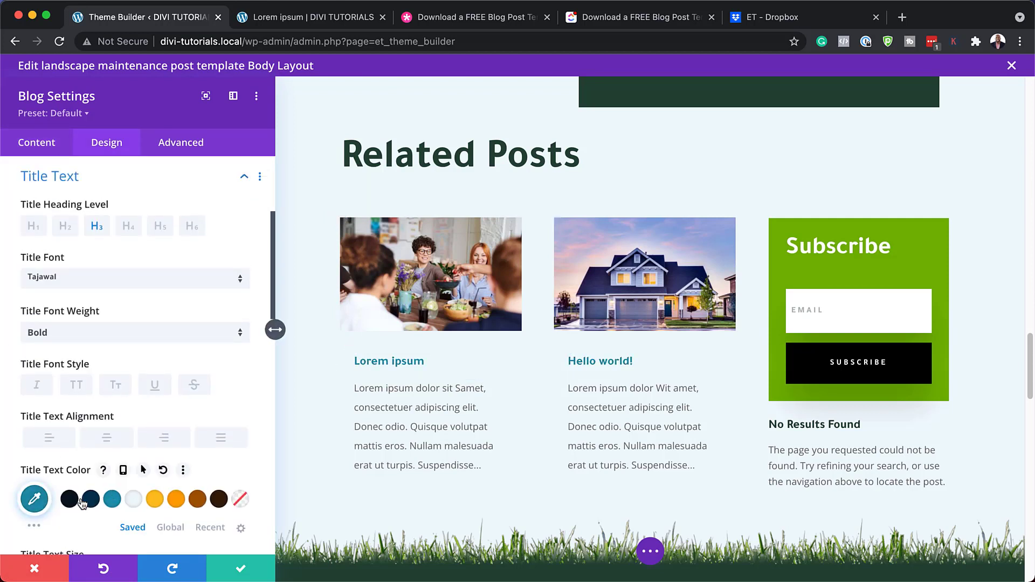
pyautogui.click(90, 500)
pyautogui.click(176, 500)
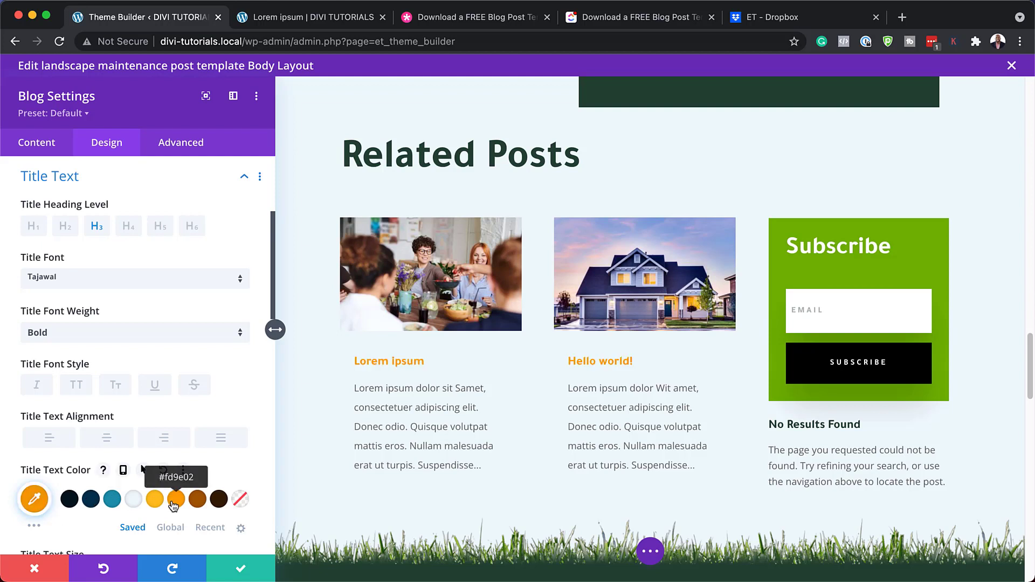
pyautogui.click(112, 499)
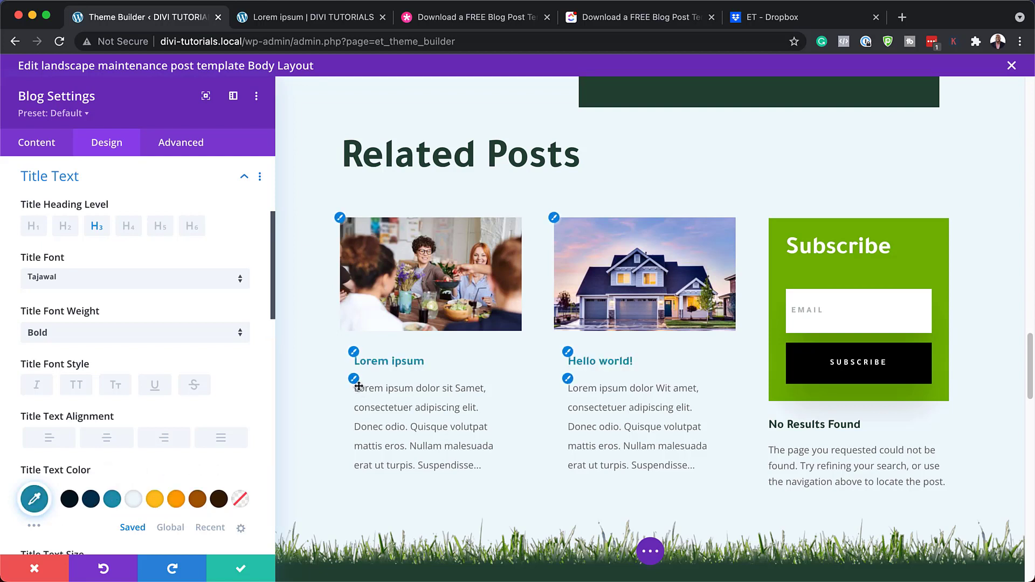
# Step: Try Poppins as both the title font and the body font of the Related Posts blog module
pyautogui.click(166, 286)
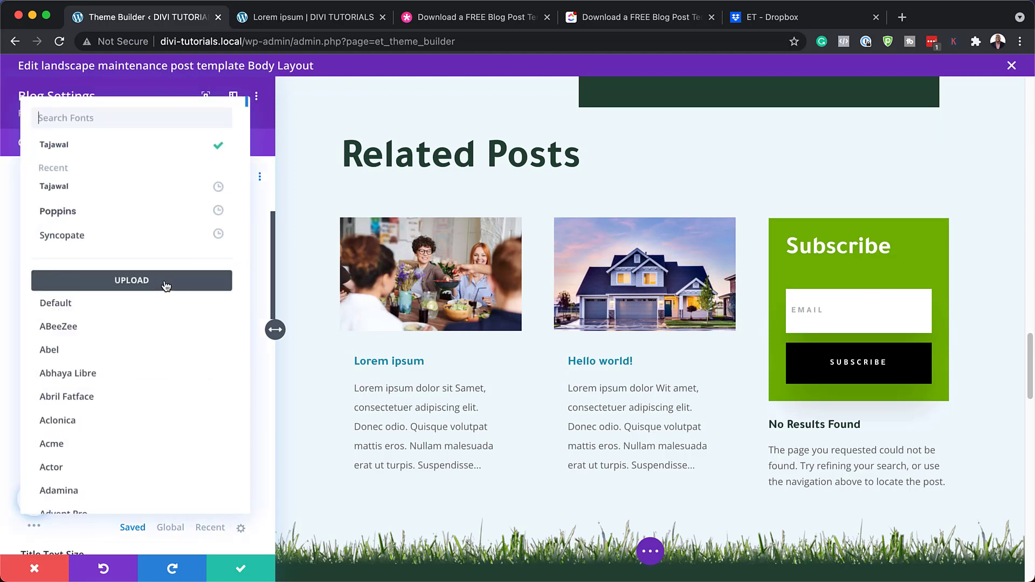
pyautogui.click(144, 212)
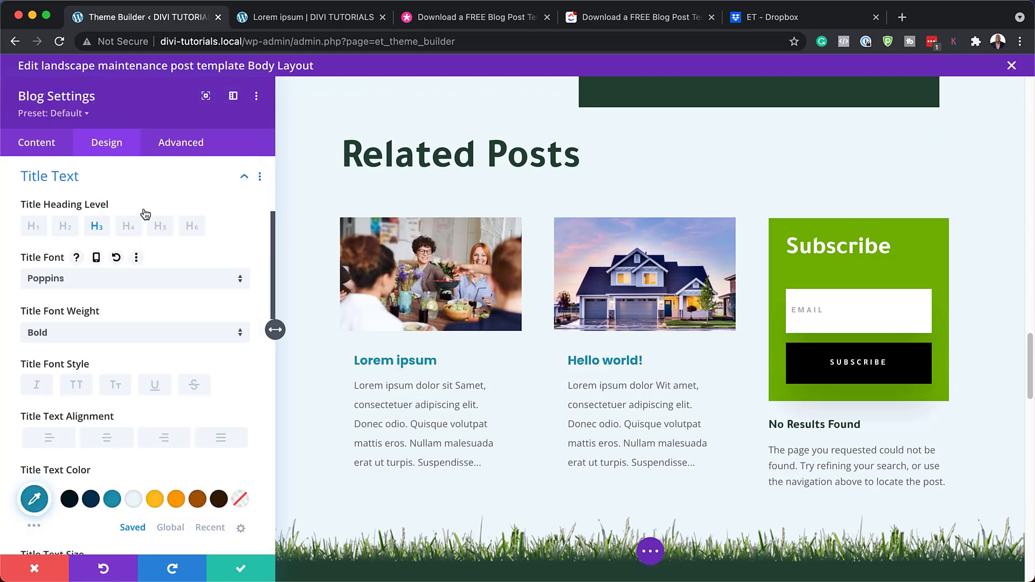
pyautogui.click(356, 382)
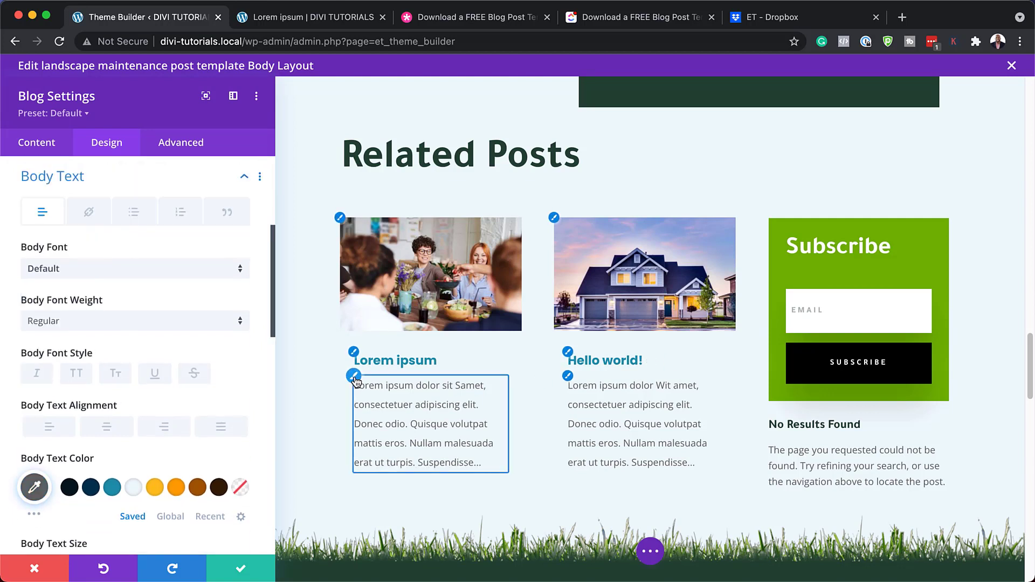
pyautogui.click(88, 269)
pyautogui.click(108, 213)
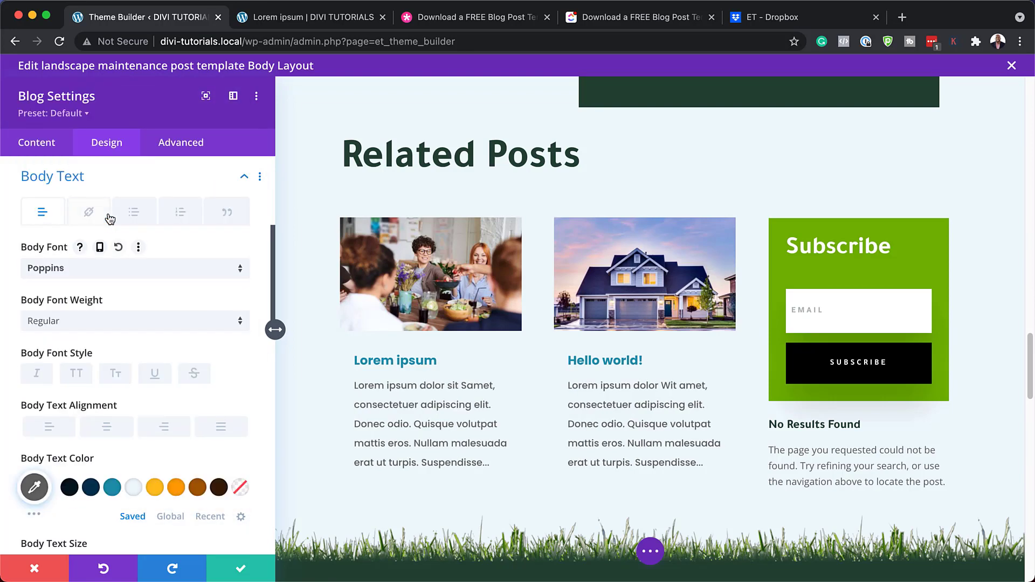
# Step: Try yellow, orange and brown as the related posts' body text color, and discard all of the blog module's changes
pyautogui.click(159, 490)
pyautogui.click(176, 487)
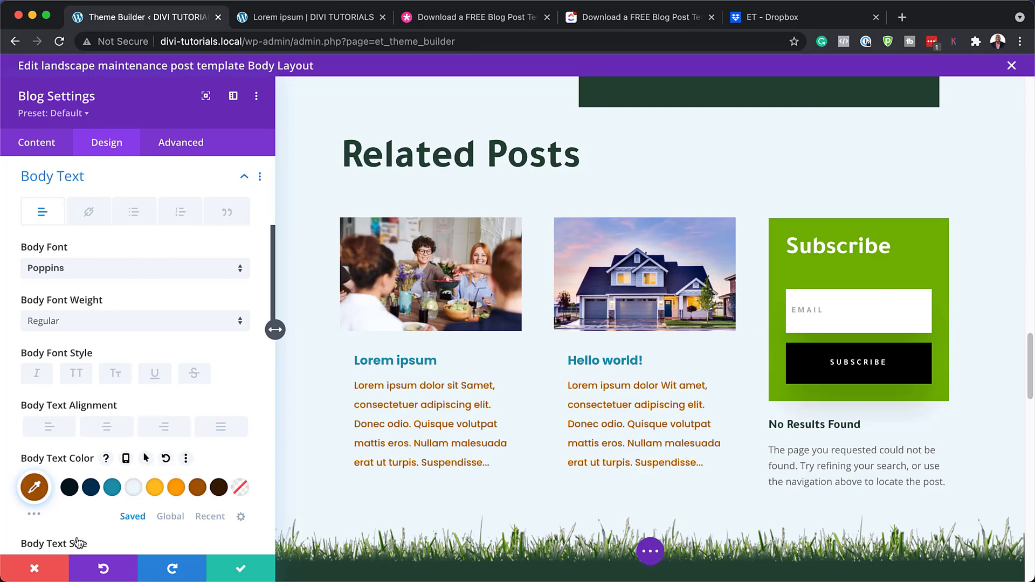
pyautogui.click(35, 570)
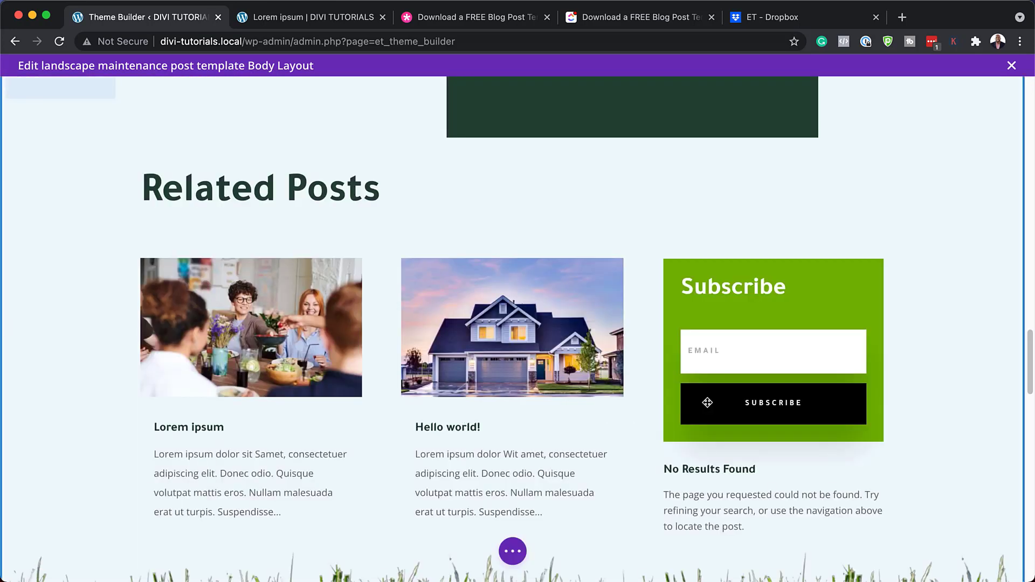
# Step: Open the Subscribe email optin module's settings and review its title, button, body and footer text options
pyautogui.scroll(-1, 753, 271)
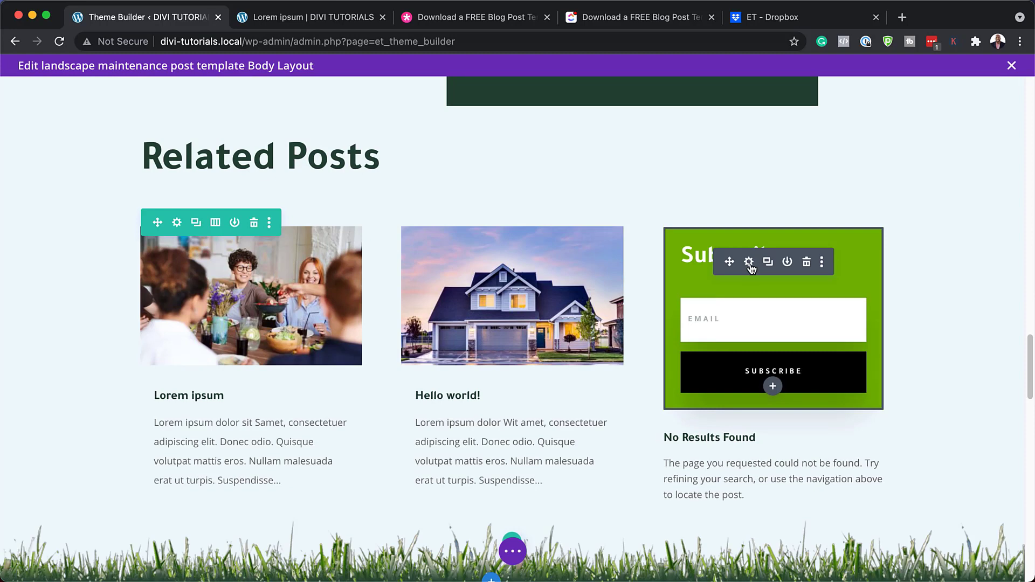
pyautogui.click(750, 264)
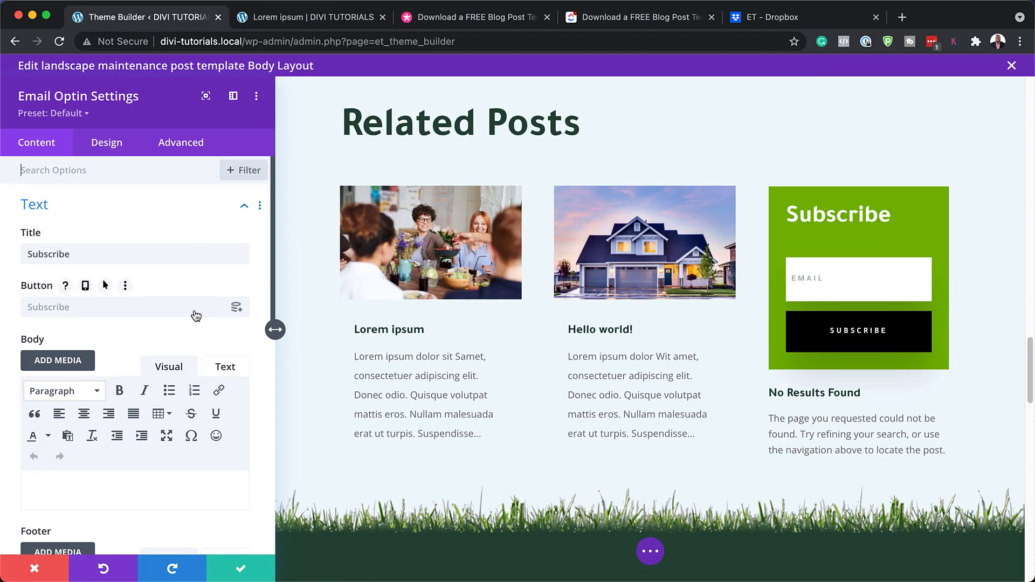
pyautogui.scroll(-2, 168, 329)
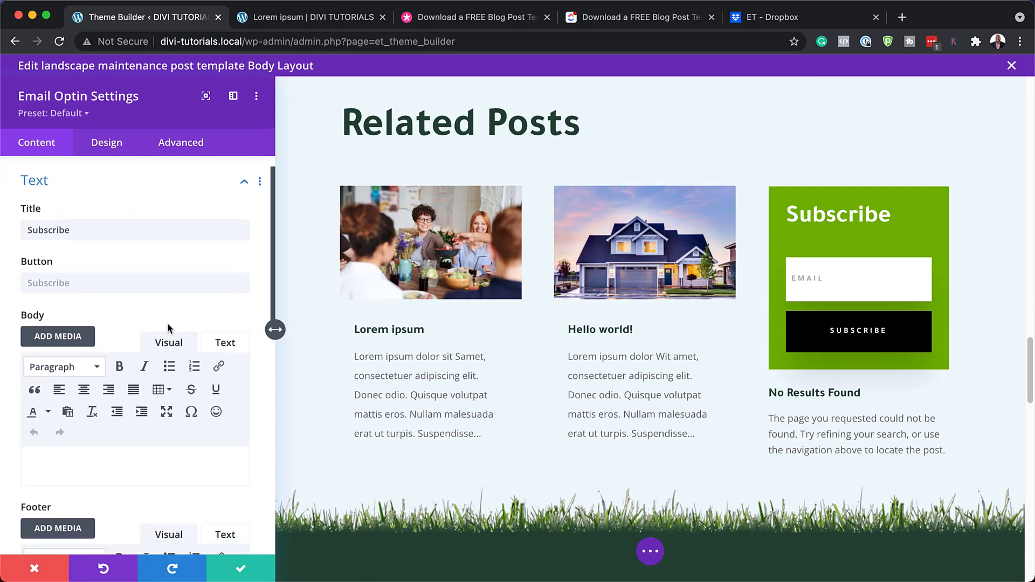
pyautogui.scroll(-5, 168, 329)
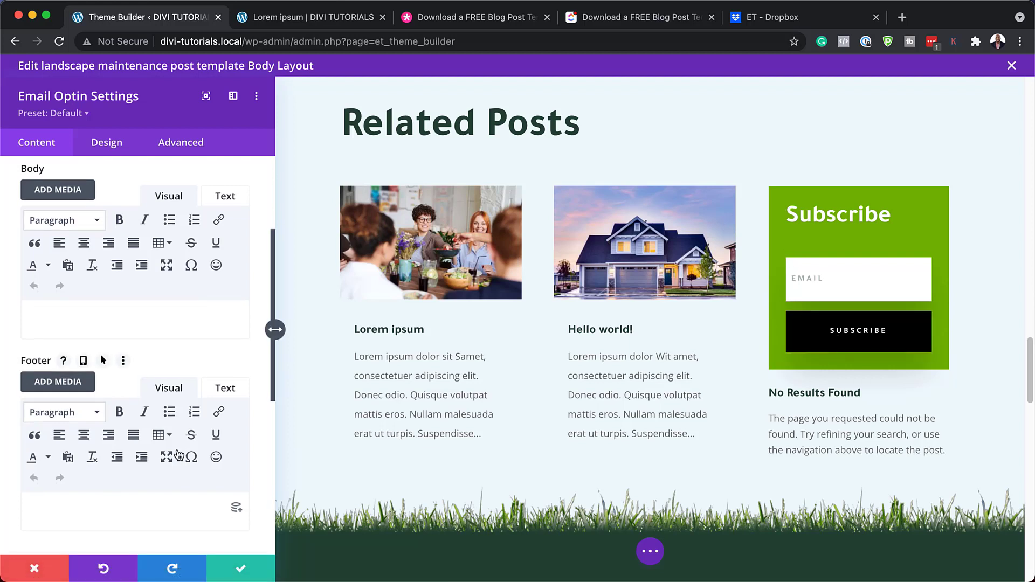
pyautogui.scroll(-3, 135, 404)
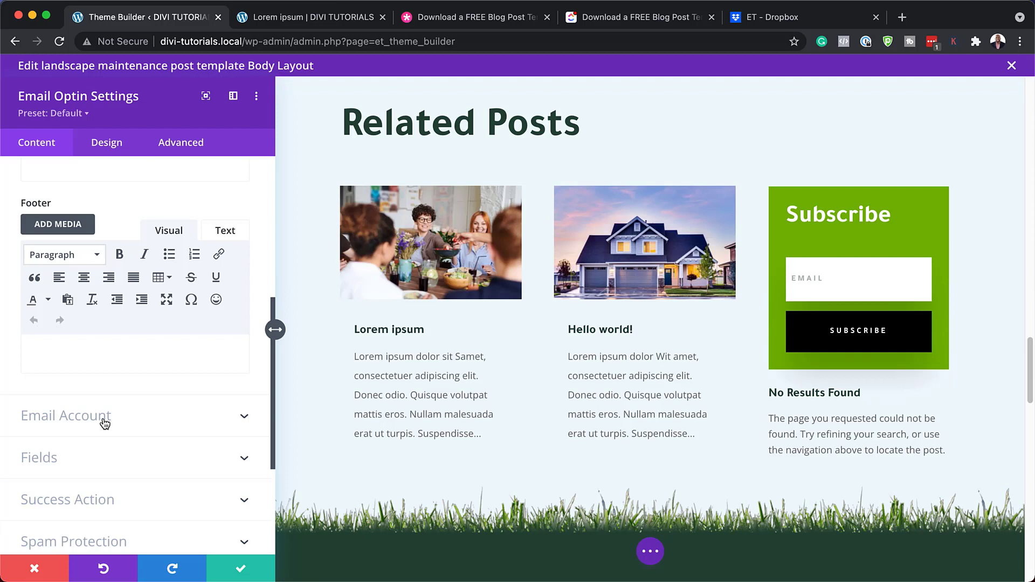
# Step: Examine the list of available service providers in the Subscribe module's email account settings
pyautogui.click(119, 421)
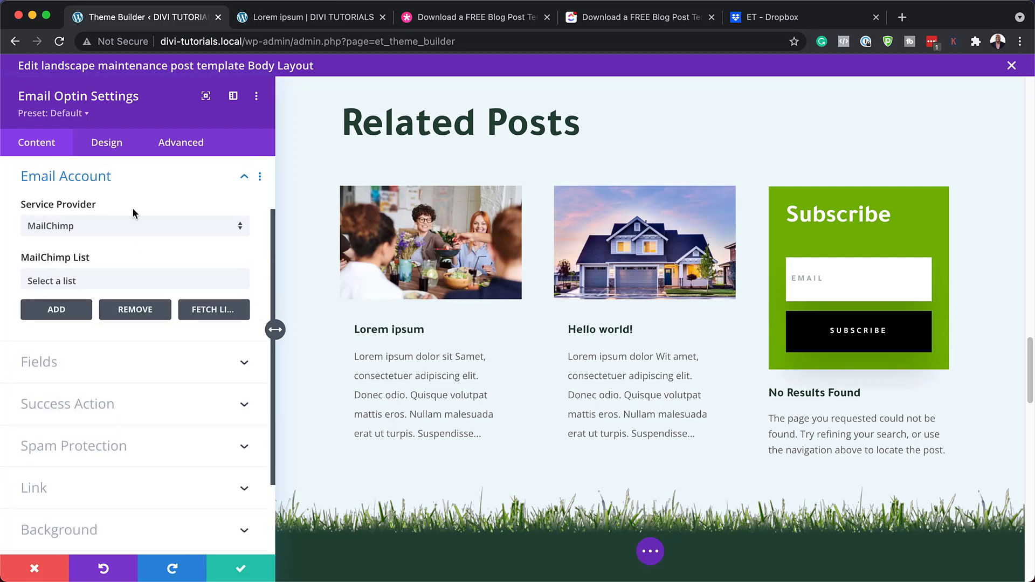
pyautogui.click(133, 233)
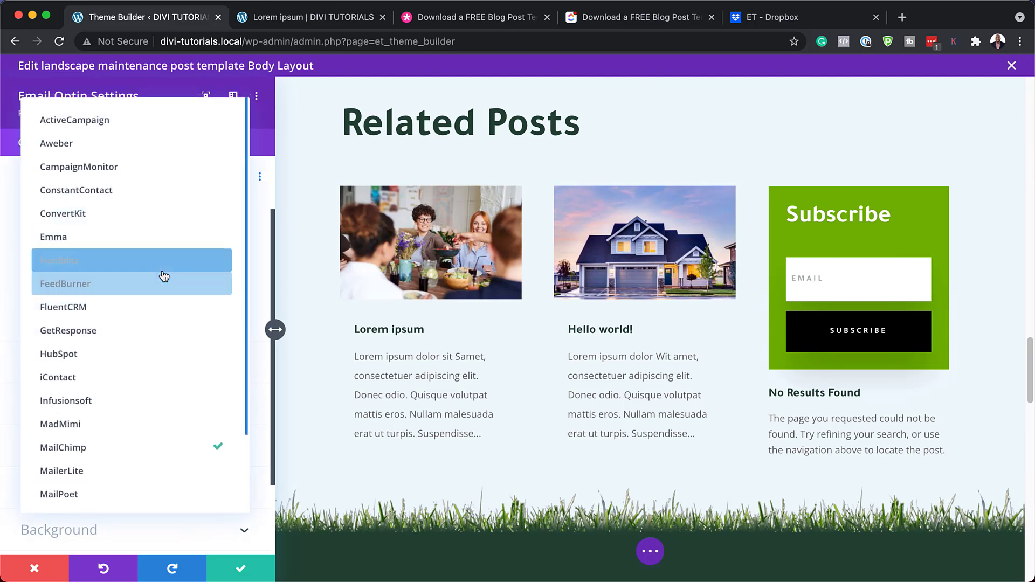
pyautogui.scroll(-2, 162, 337)
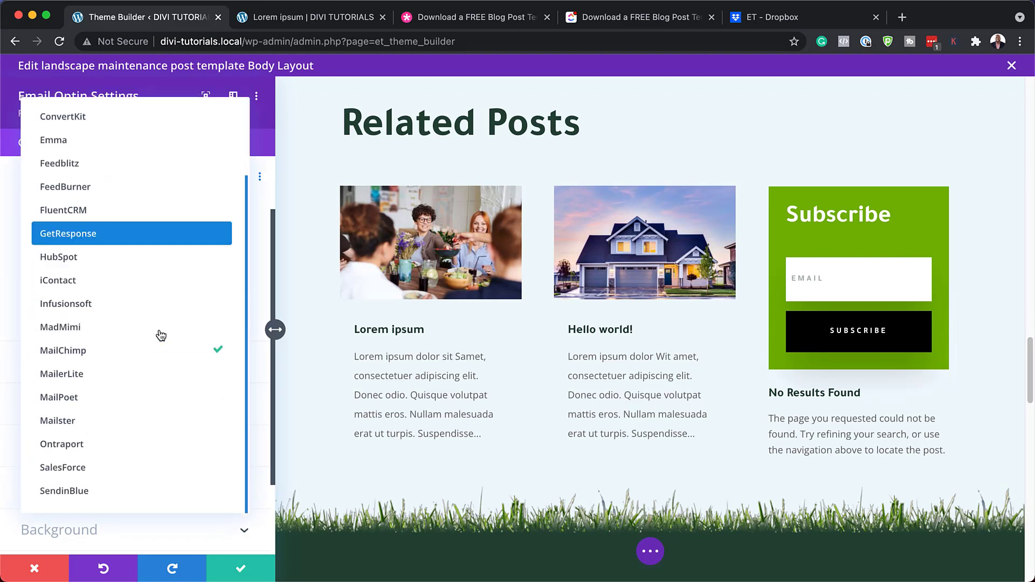
pyautogui.scroll(2, 161, 337)
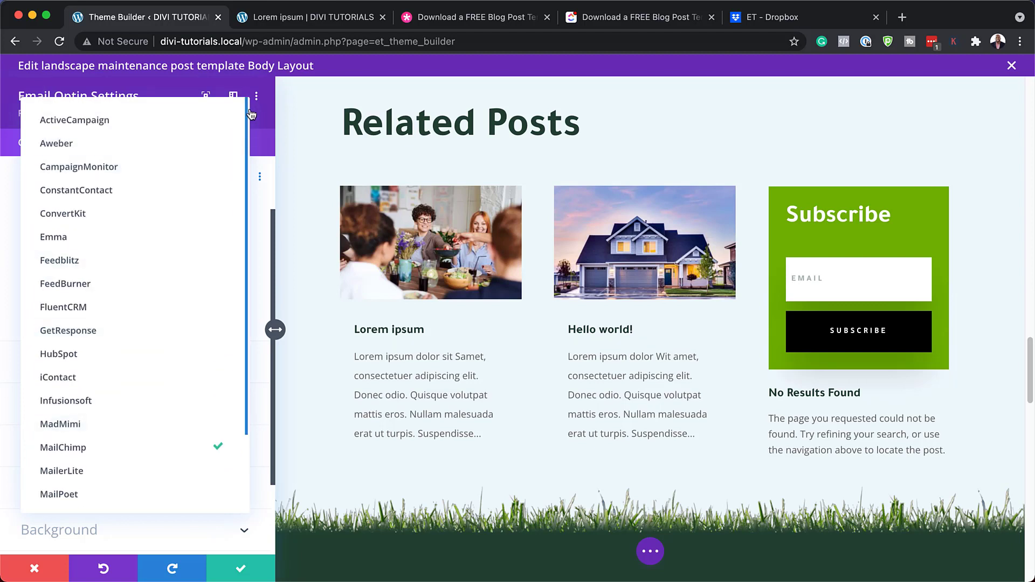
pyautogui.click(264, 142)
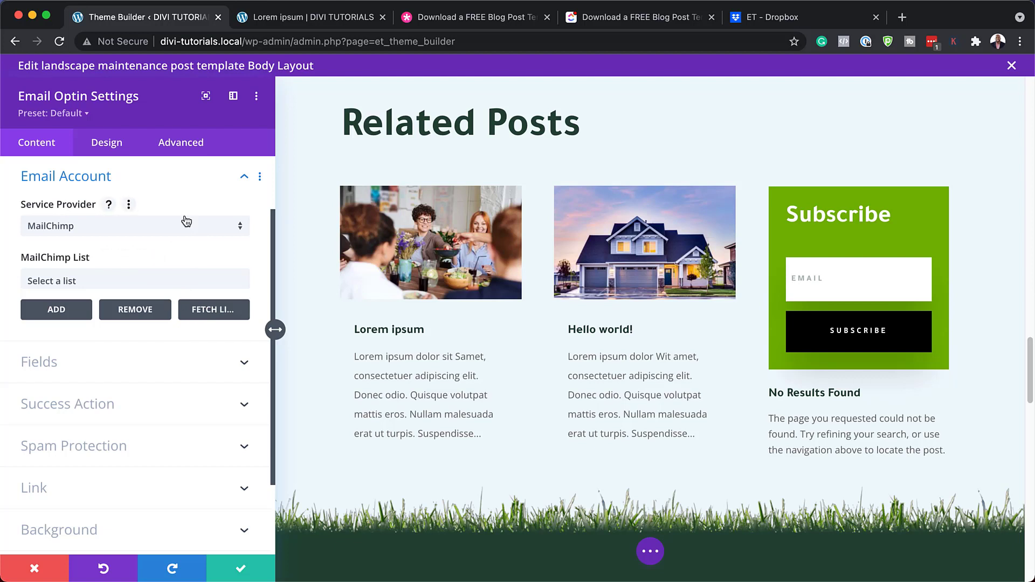
# Step: Try redirecting to a custom URL as the Subscribe module's success action
pyautogui.click(102, 411)
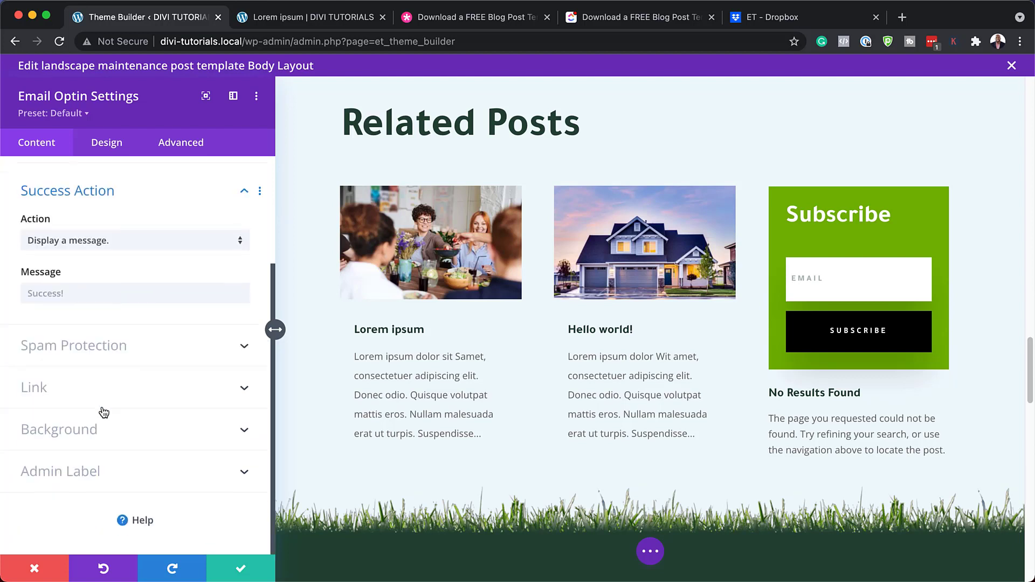
pyautogui.click(85, 295)
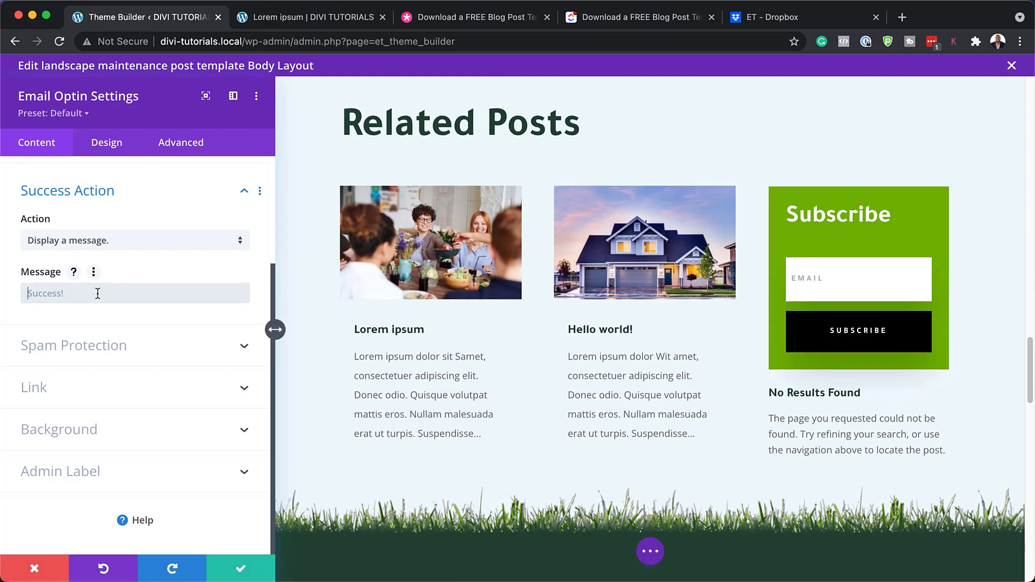
pyautogui.click(140, 244)
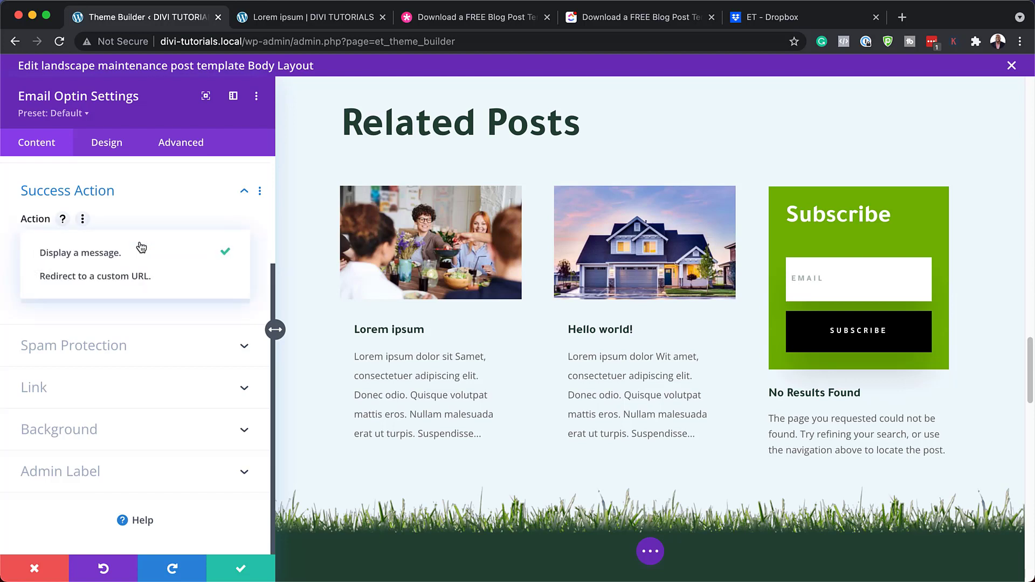
pyautogui.click(149, 284)
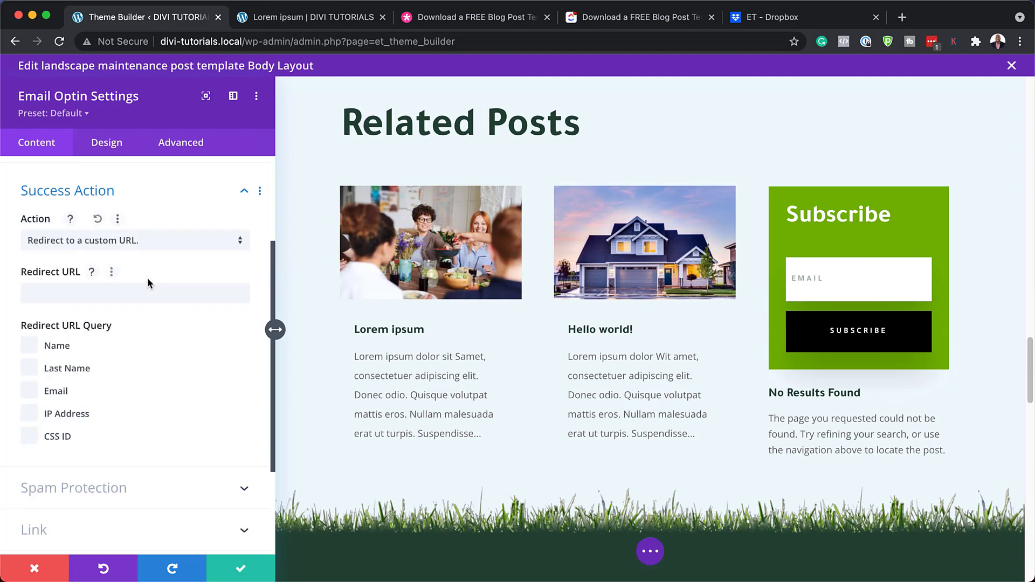
pyautogui.click(119, 297)
# Step: Try teal #1f91ad, brown and dark brown as the Subscribe module's background color
pyautogui.scroll(-3, 127, 359)
pyautogui.click(91, 434)
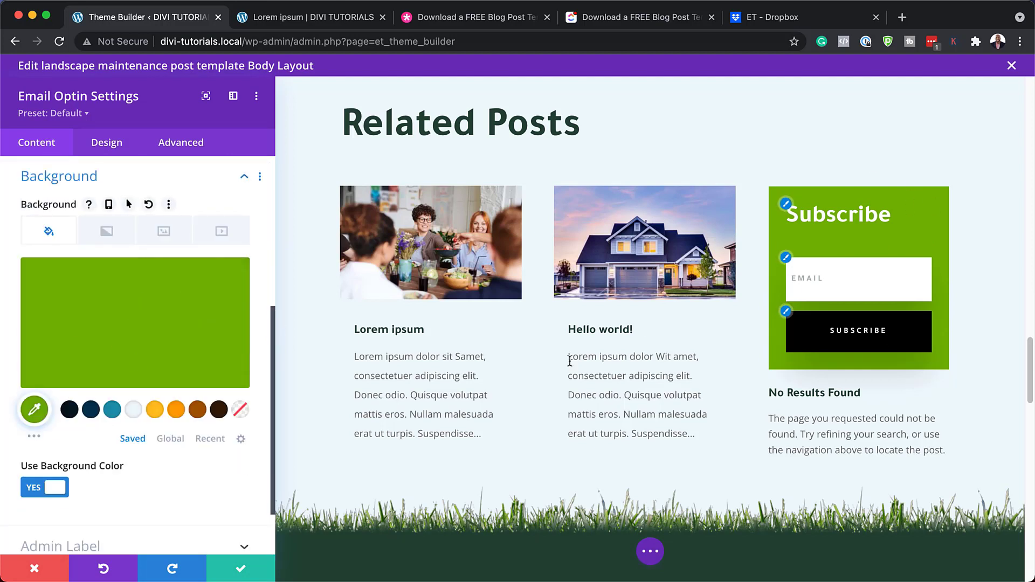
pyautogui.click(112, 411)
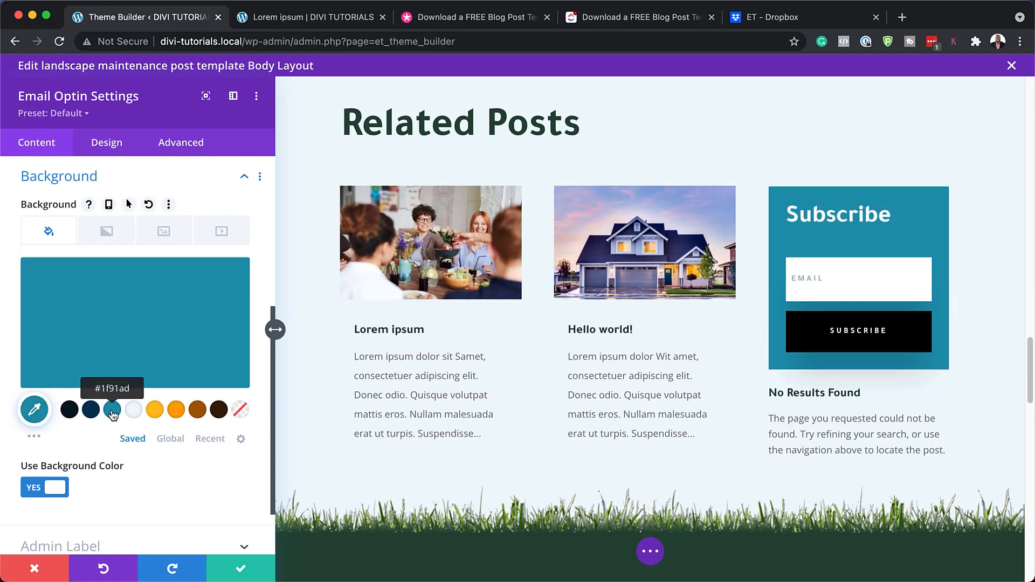
pyautogui.click(198, 410)
pyautogui.click(220, 412)
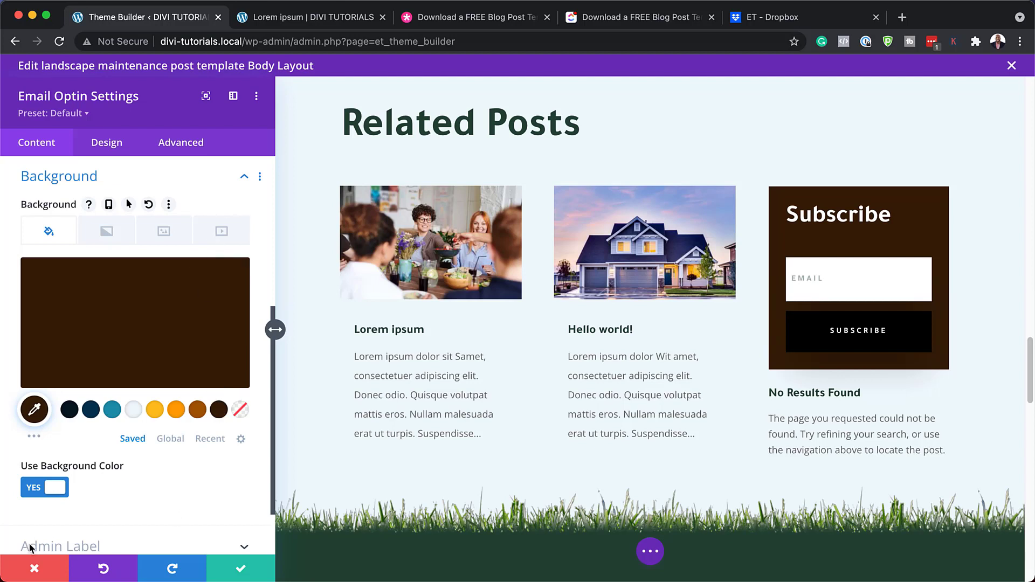
pyautogui.moveTo(787, 262)
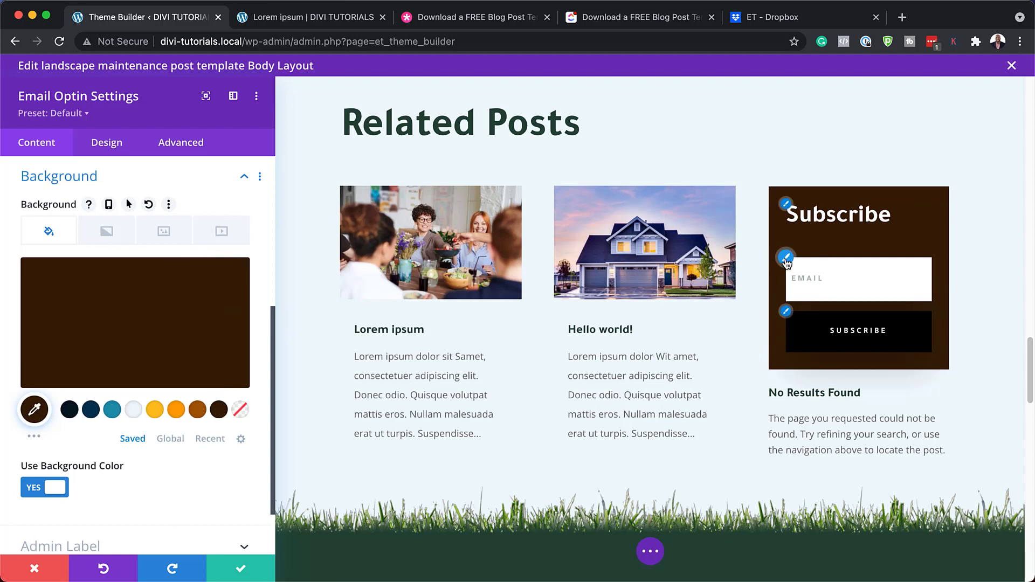
# Step: Try yellow #ffbf1f button text on dark brown and brown #a35700 button backgrounds, and discard all of the Subscribe module's changes
pyautogui.click(787, 313)
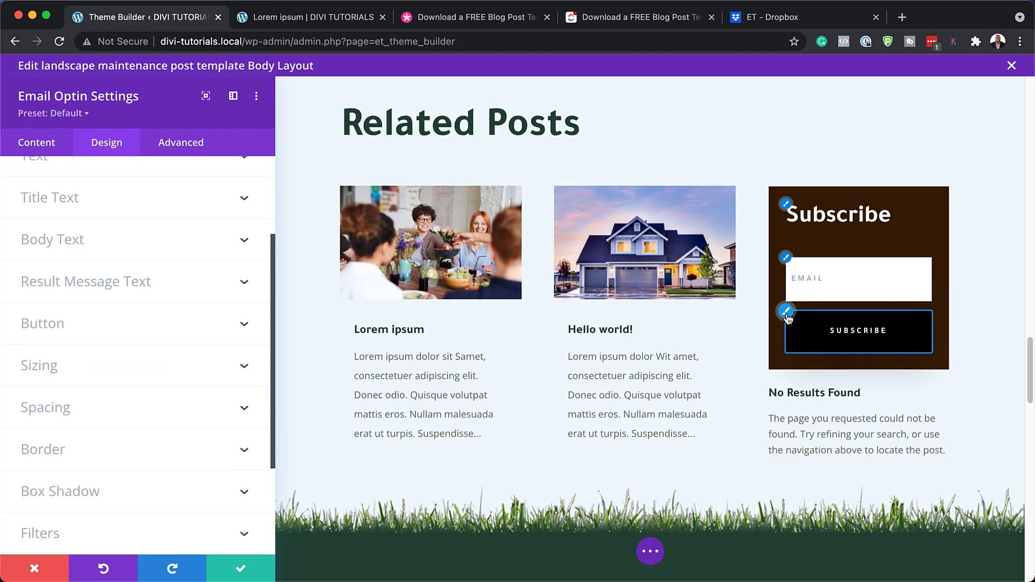
pyautogui.scroll(-1, 133, 364)
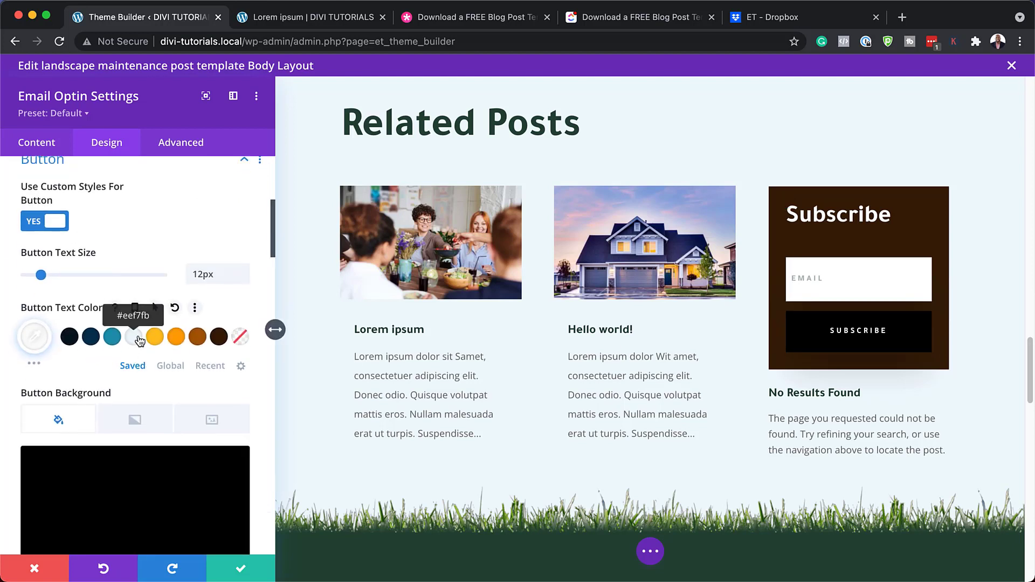
pyautogui.click(156, 338)
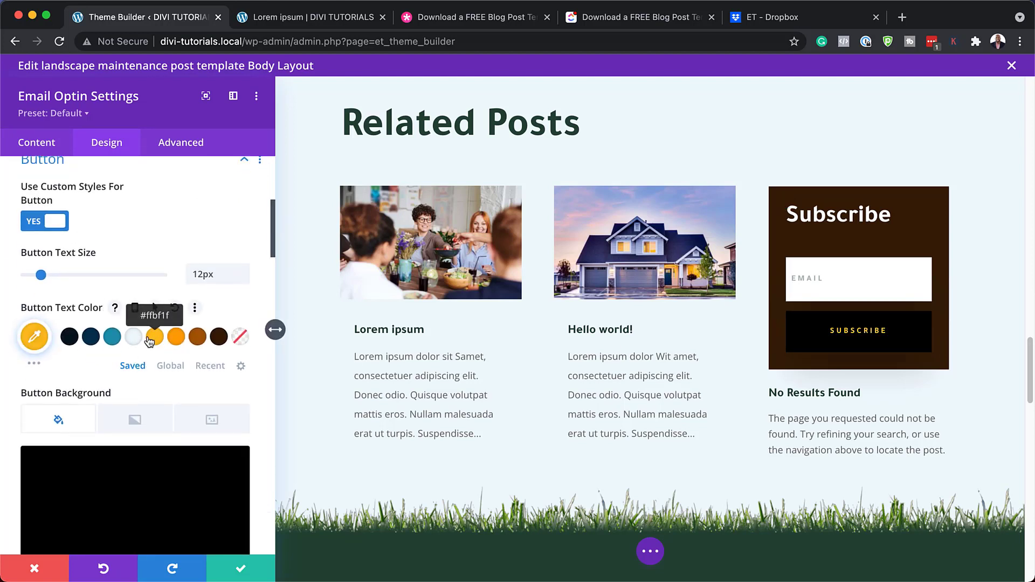
pyautogui.scroll(-5, 135, 350)
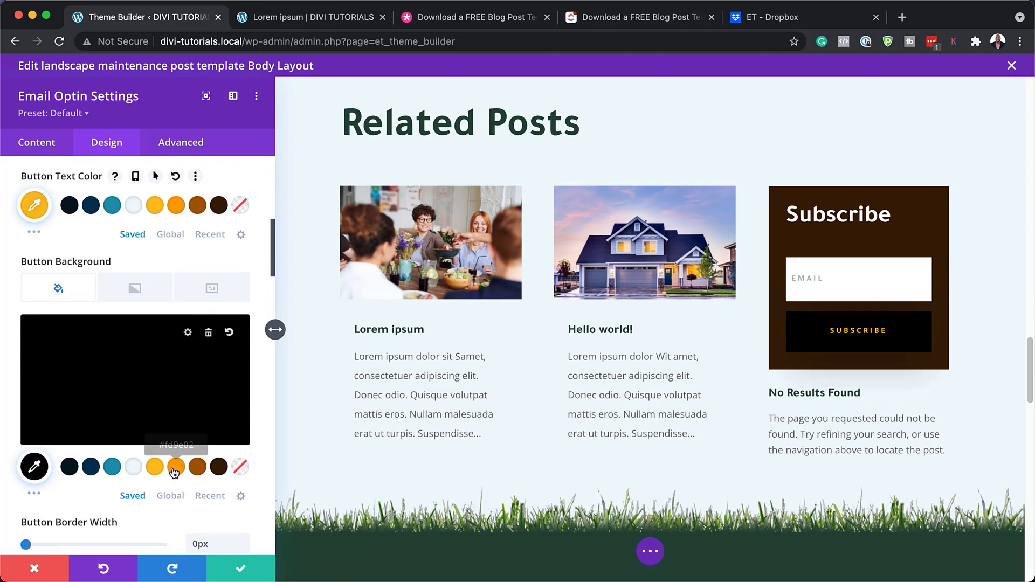
pyautogui.click(217, 468)
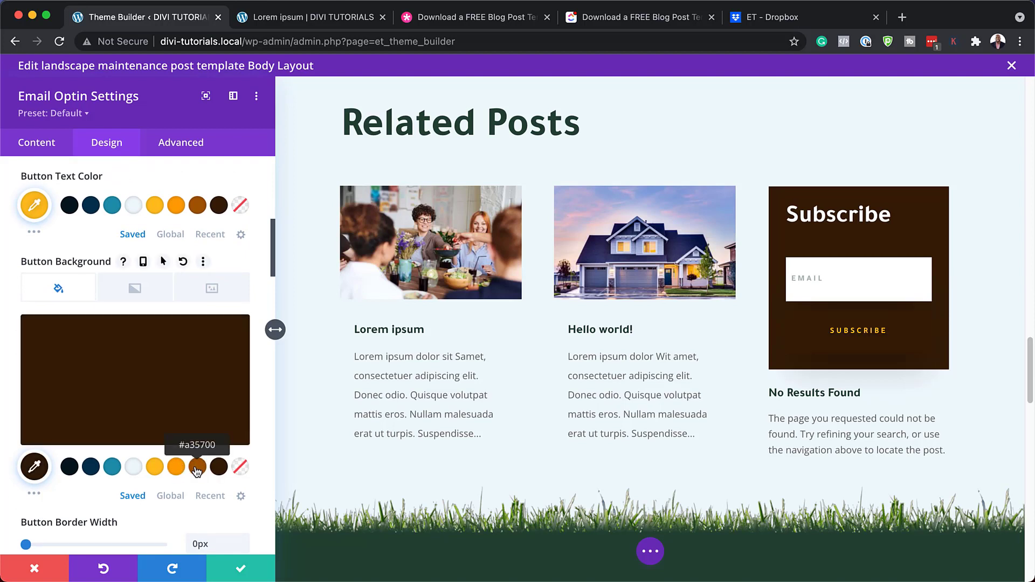
pyautogui.click(198, 469)
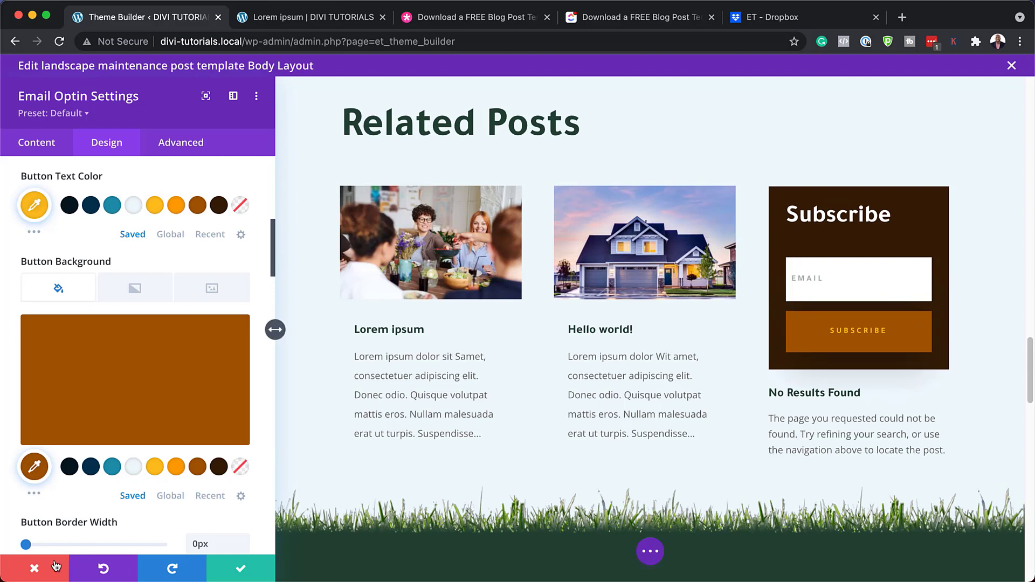
pyautogui.click(34, 570)
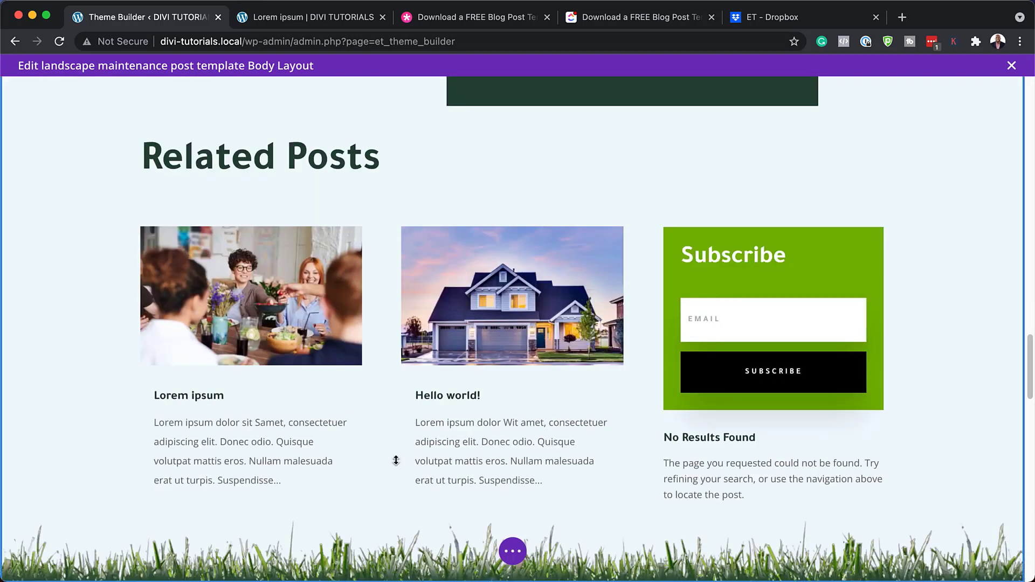
# Step: Open the social media follow module below the newsletter form and view the Facebook network's account link setting
pyautogui.scroll(-1, 397, 461)
pyautogui.scroll(1, 396, 461)
pyautogui.scroll(-7, 397, 461)
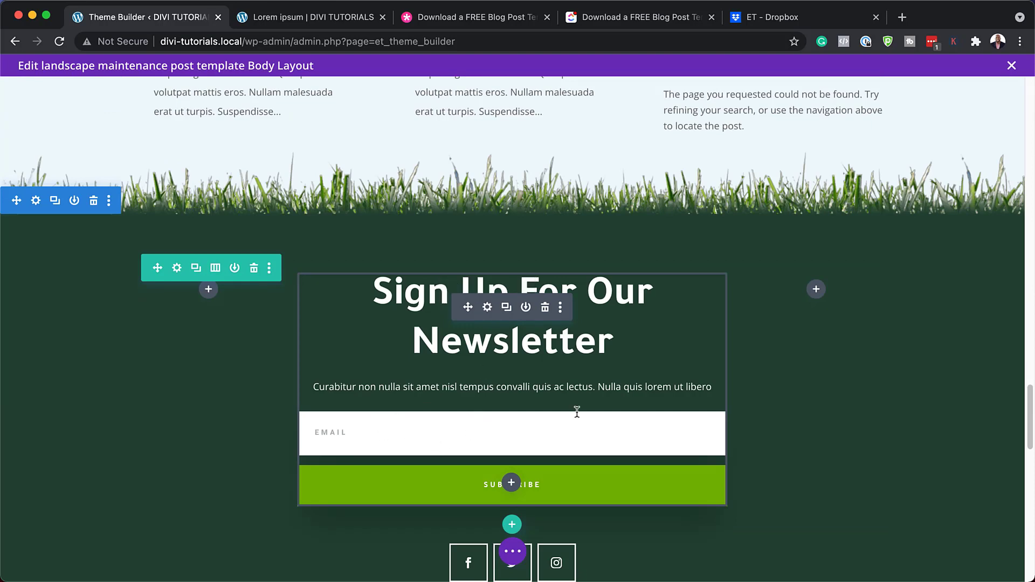
pyautogui.scroll(4, 577, 411)
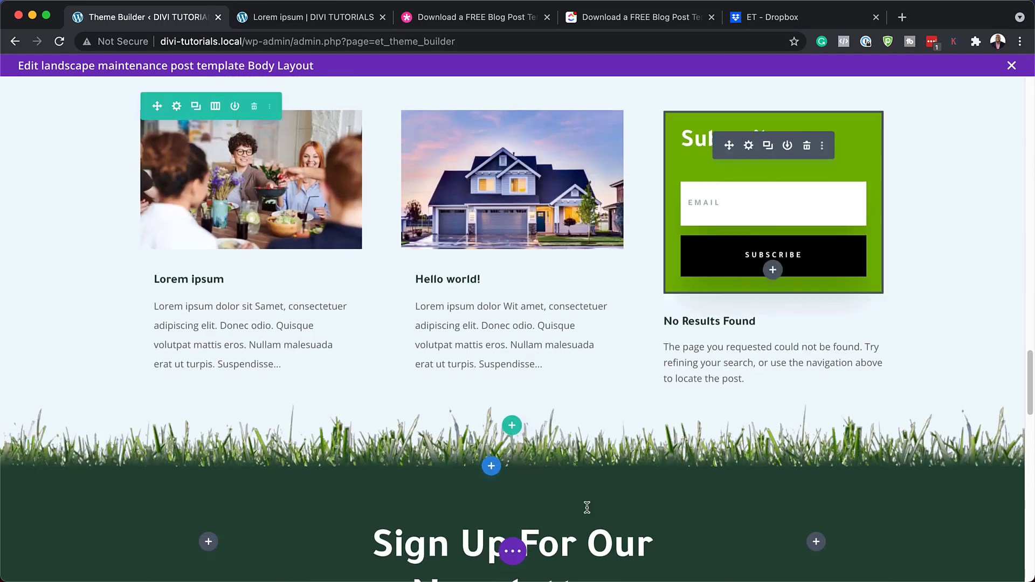
pyautogui.scroll(-5, 587, 507)
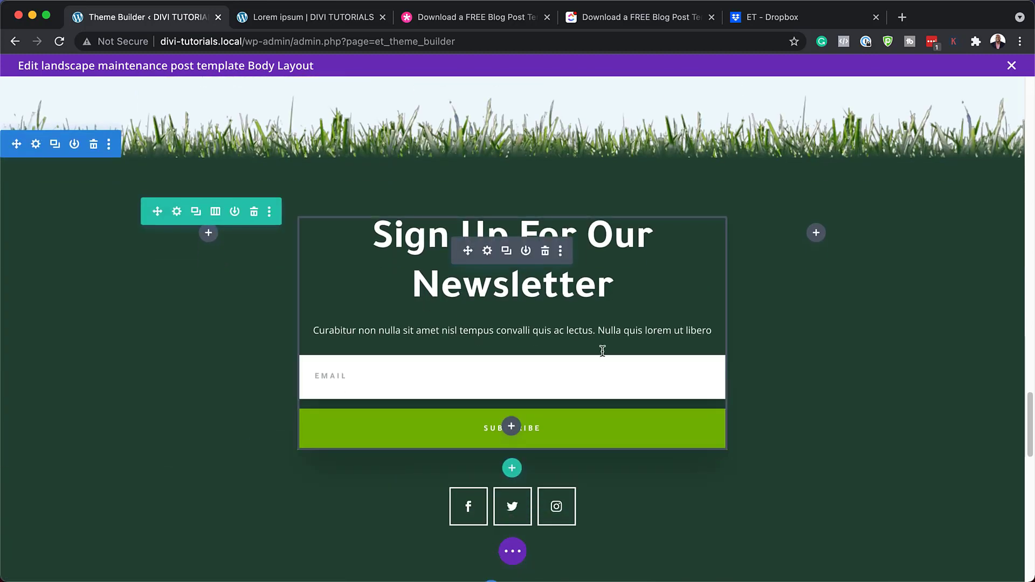
pyautogui.scroll(-1, 677, 480)
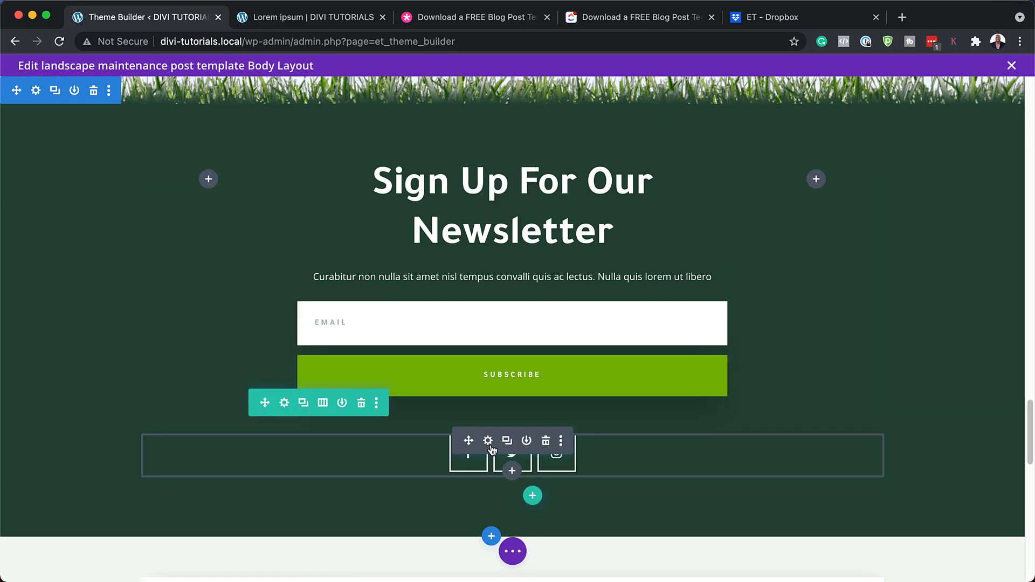
pyautogui.click(489, 442)
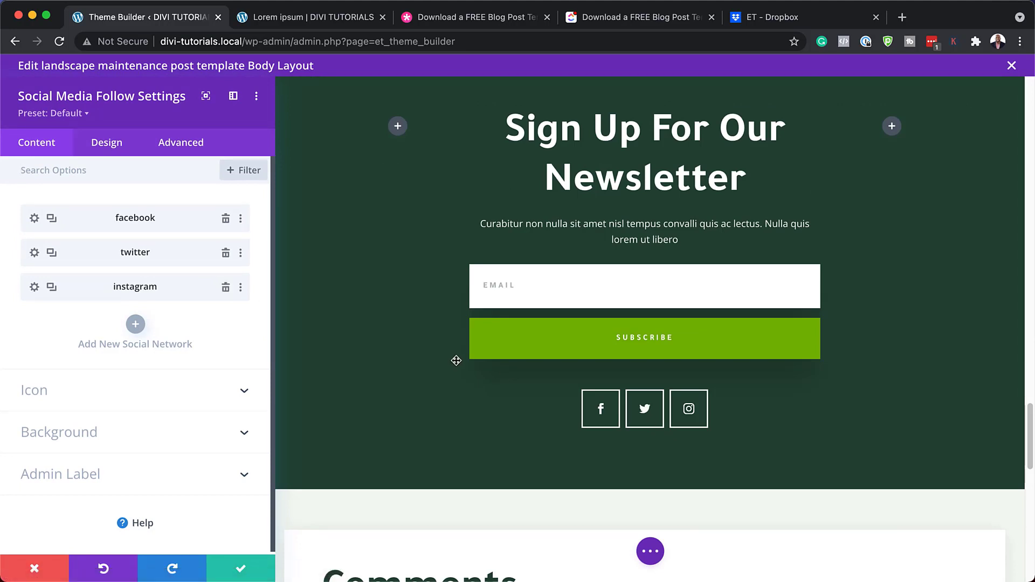
pyautogui.click(34, 219)
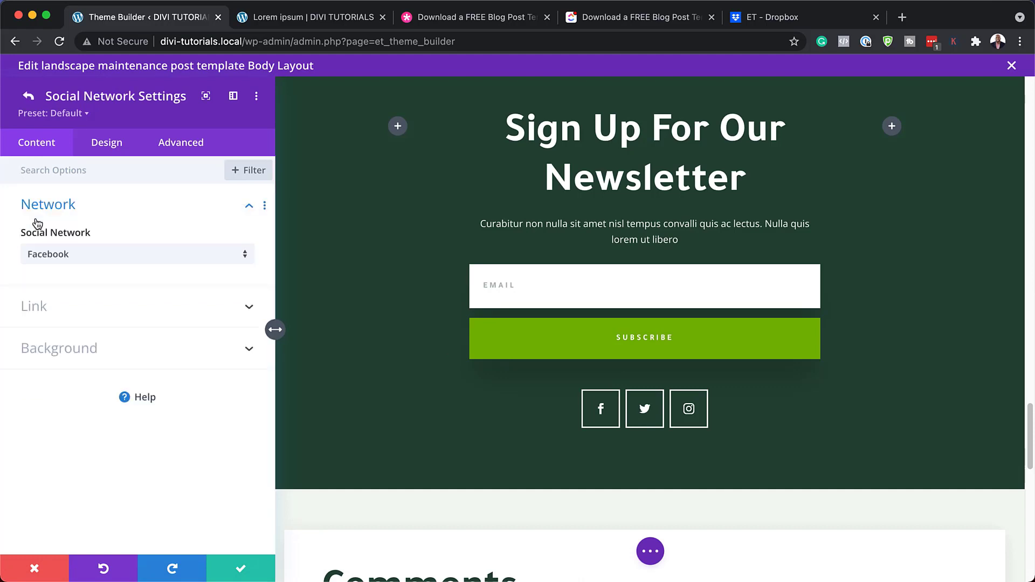
pyautogui.click(47, 308)
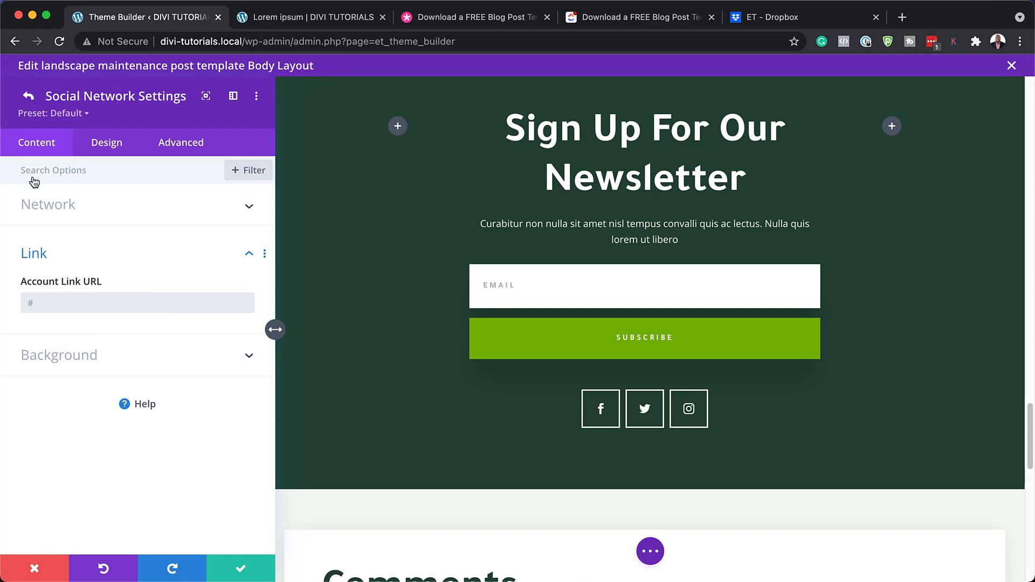
pyautogui.click(28, 96)
# Step: Open the Twitter network's account link URL for editing
pyautogui.click(34, 253)
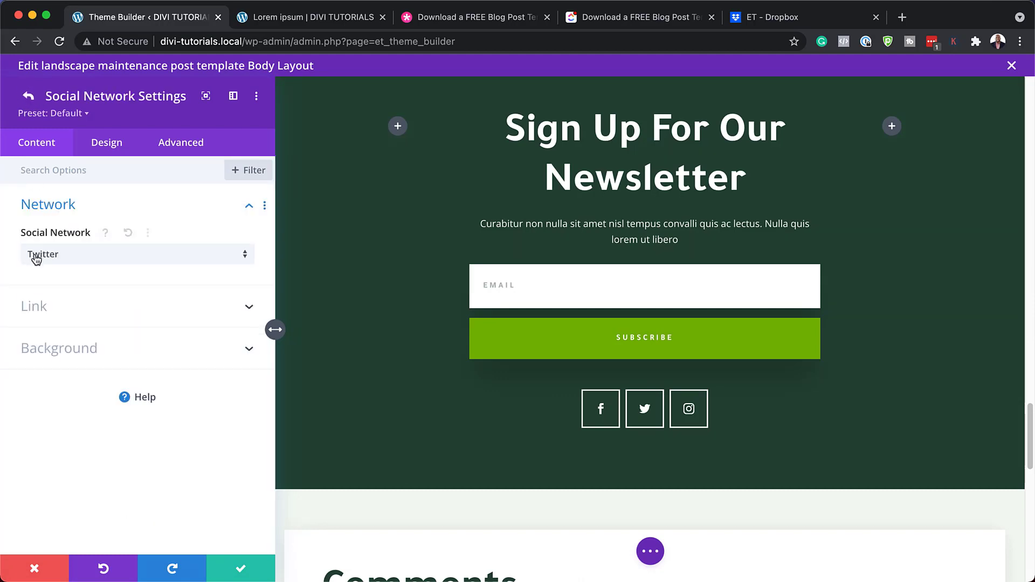
pyautogui.click(43, 312)
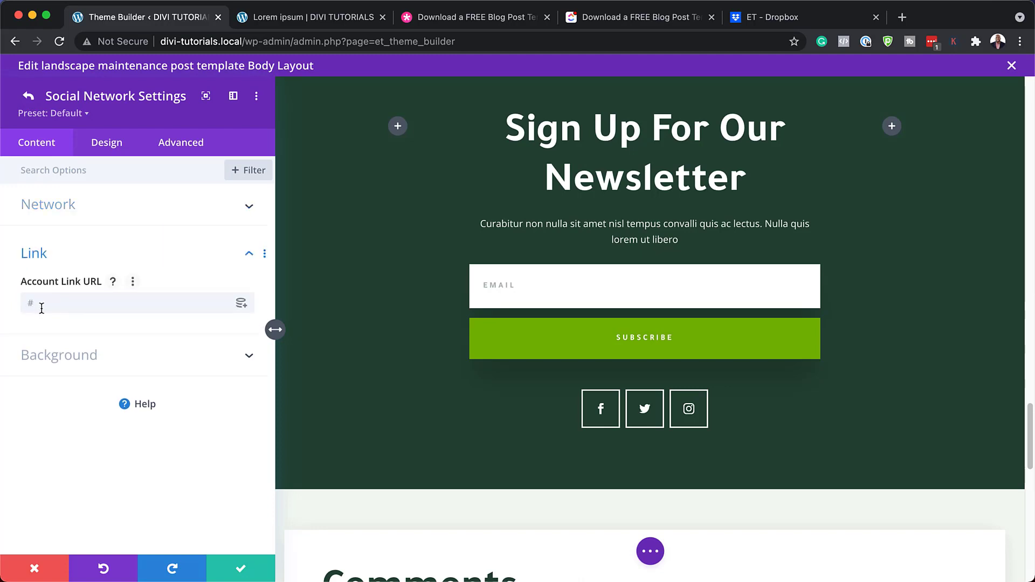
pyautogui.click(41, 304)
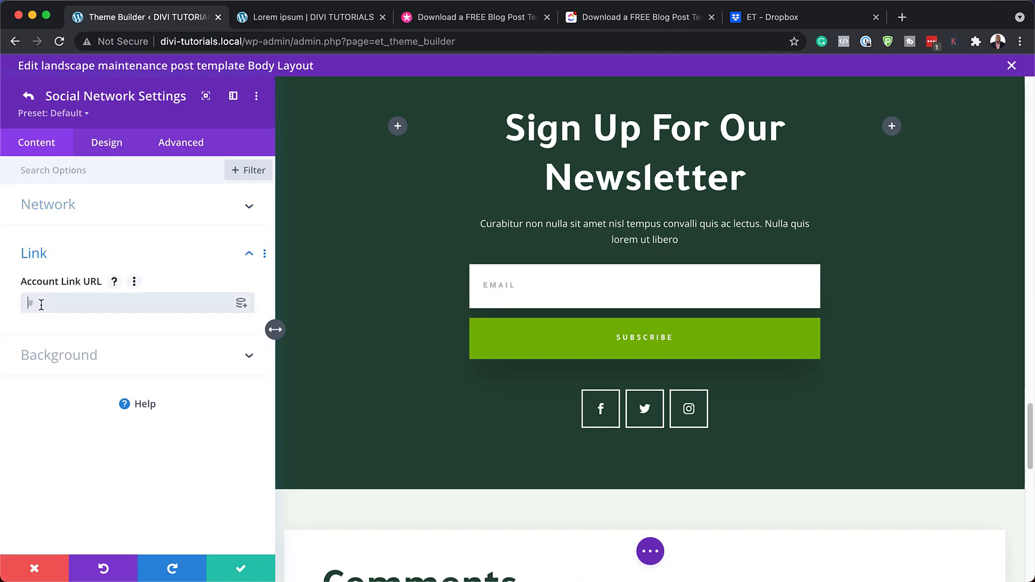
# Step: Duplicate the Instagram entry in the social media follow module and set the copy's social network to Youtube
pyautogui.click(30, 96)
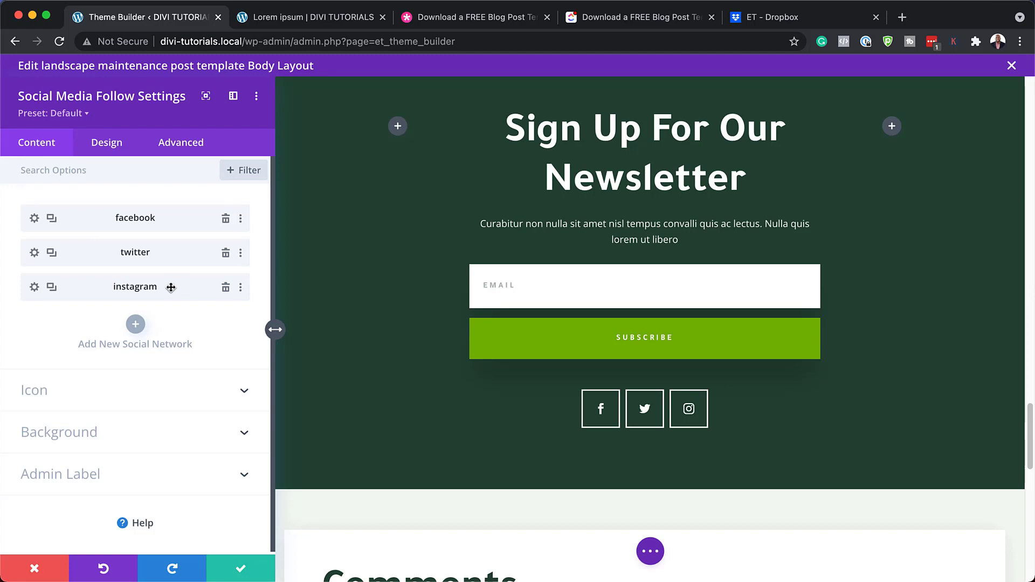
pyautogui.click(52, 287)
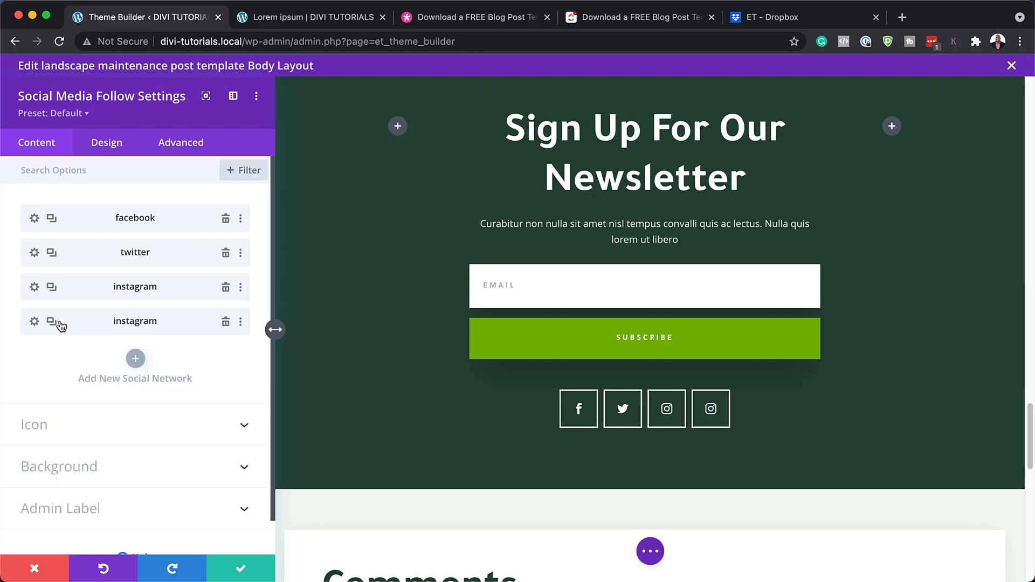
pyautogui.click(34, 321)
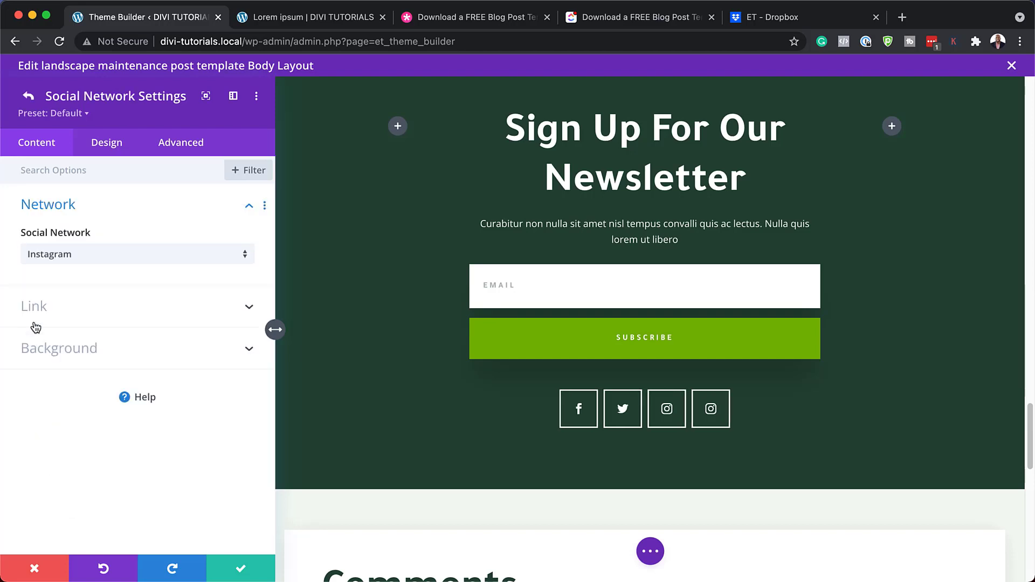
pyautogui.click(75, 255)
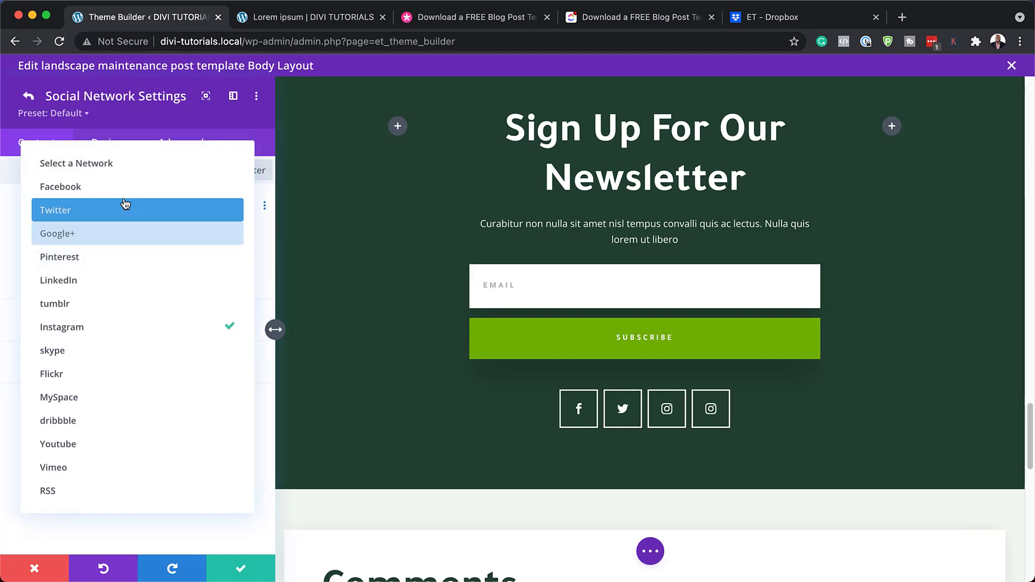
pyautogui.click(100, 444)
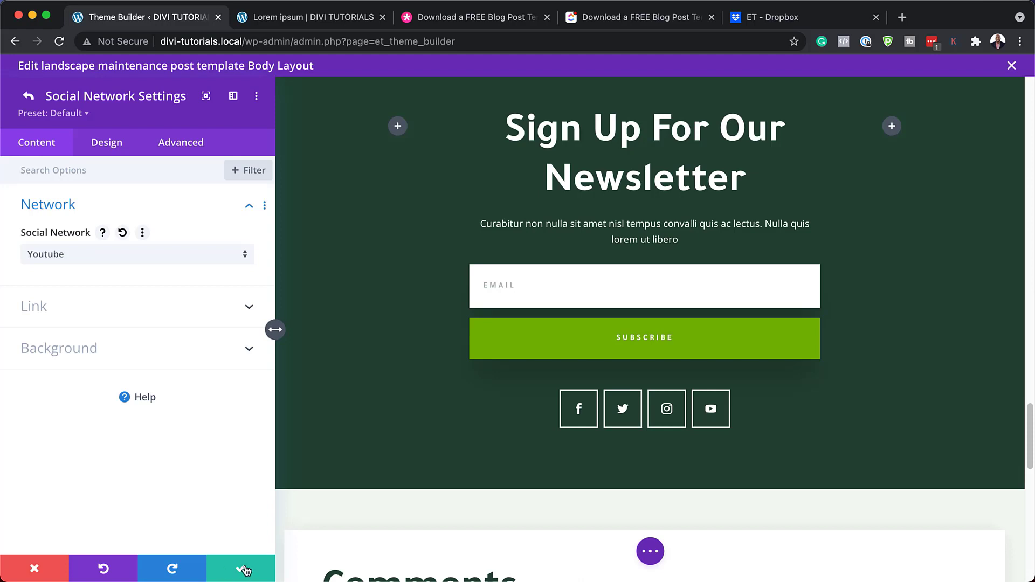
pyautogui.click(30, 98)
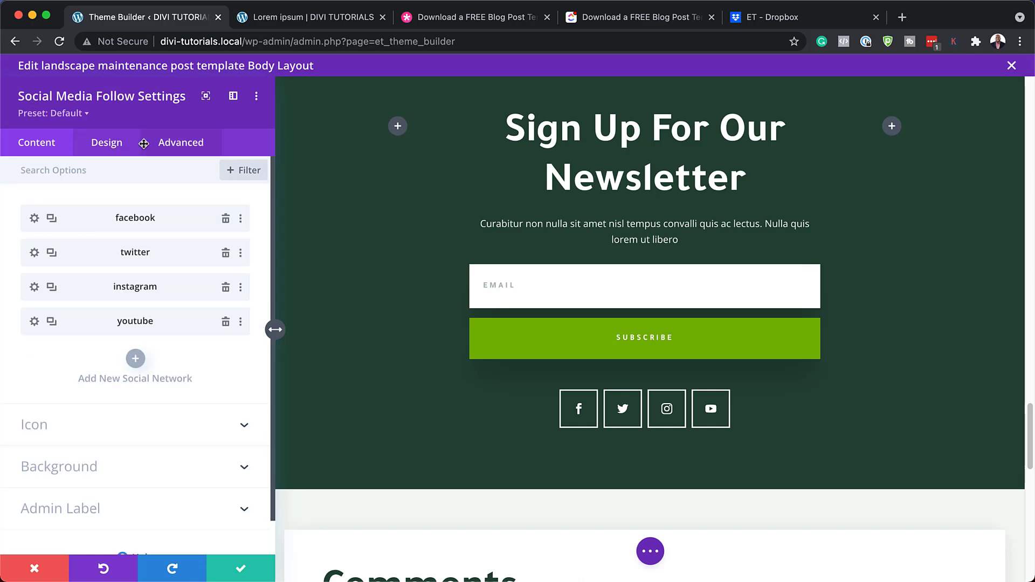
# Step: Try orange #fd9e02 and dark brown #361f07 as the social media icon color, and settle on yellow #ffbf1f
pyautogui.click(111, 146)
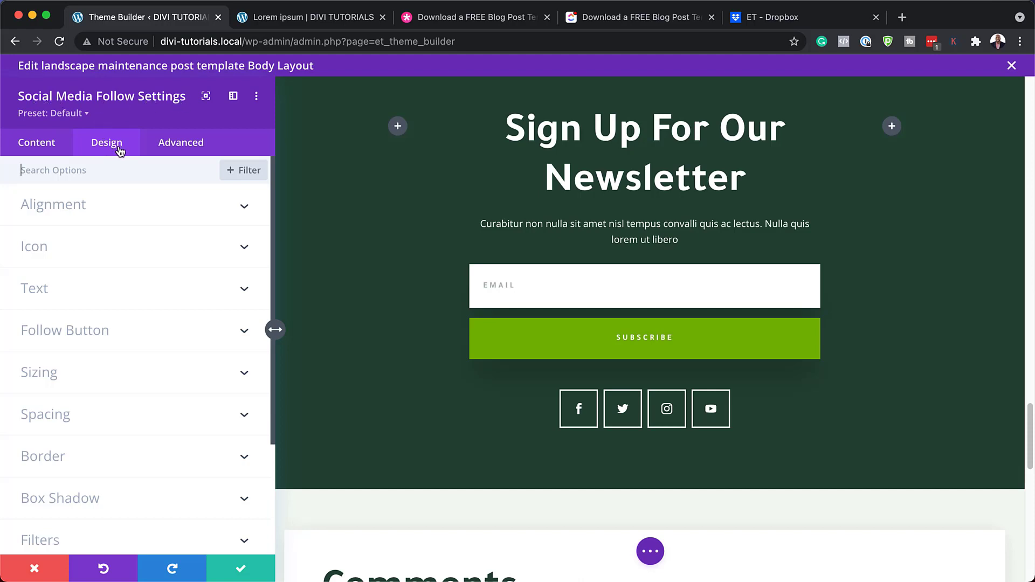
pyautogui.click(47, 246)
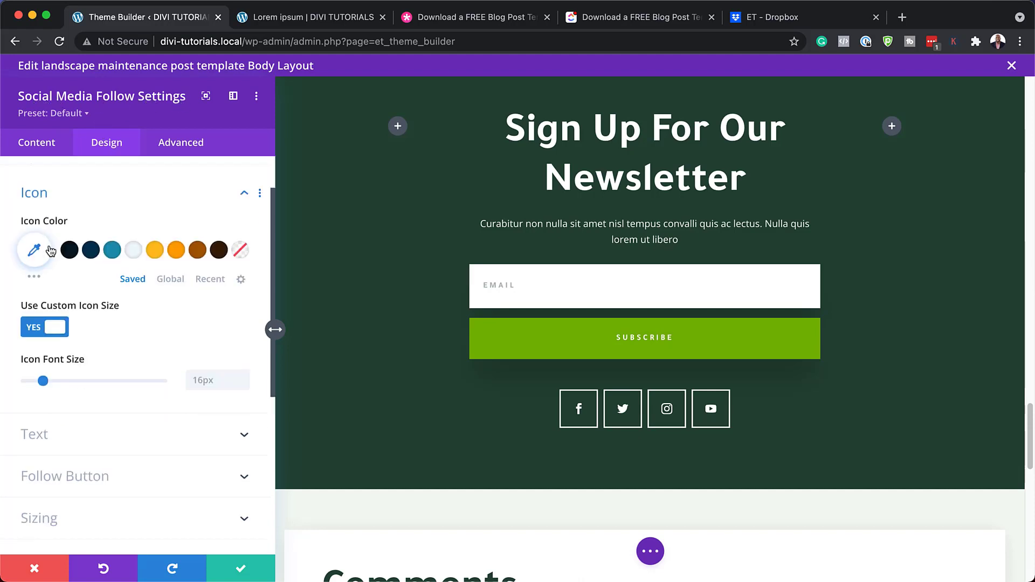
pyautogui.click(174, 235)
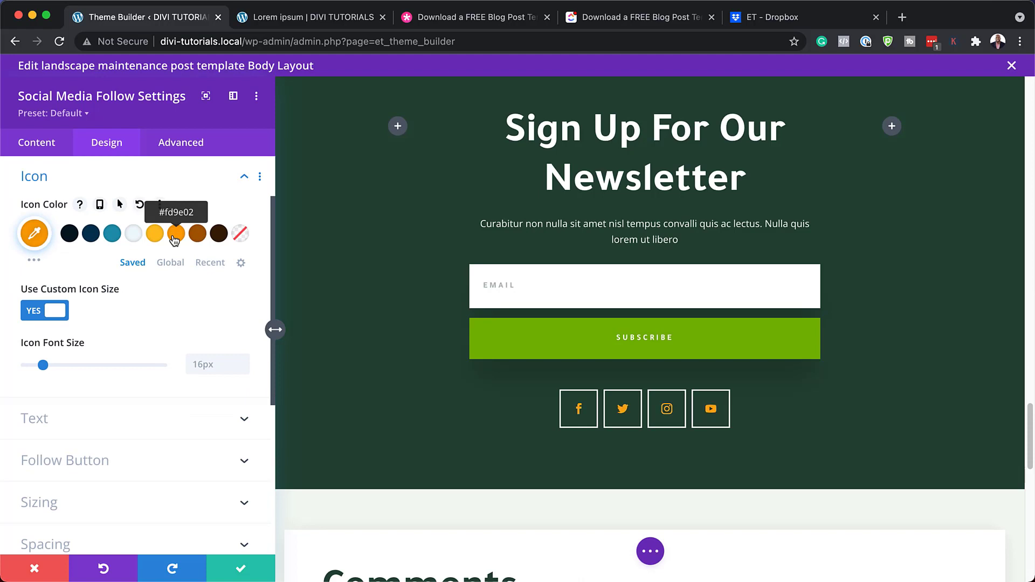
pyautogui.click(155, 235)
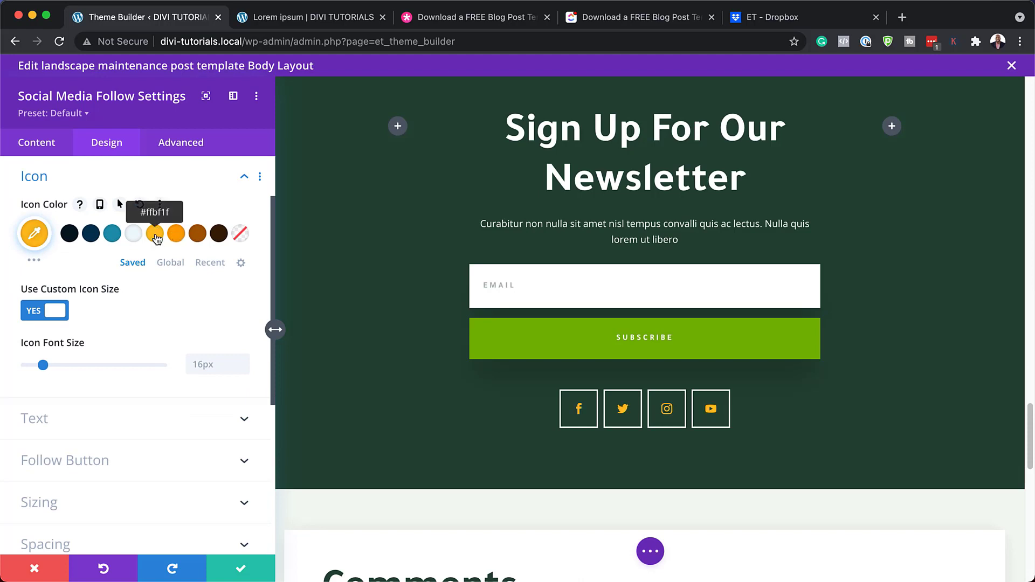
pyautogui.click(219, 236)
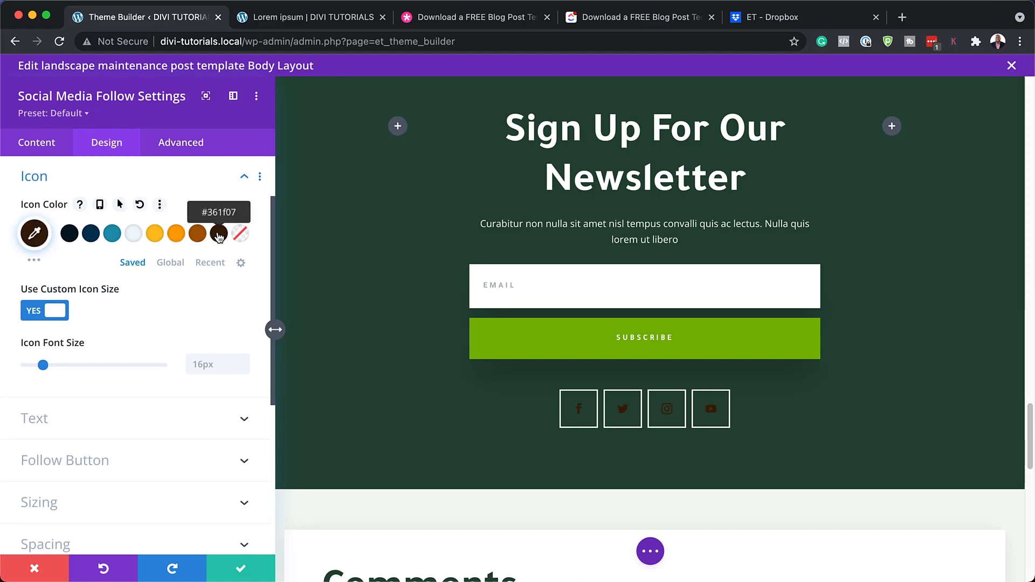
pyautogui.click(155, 235)
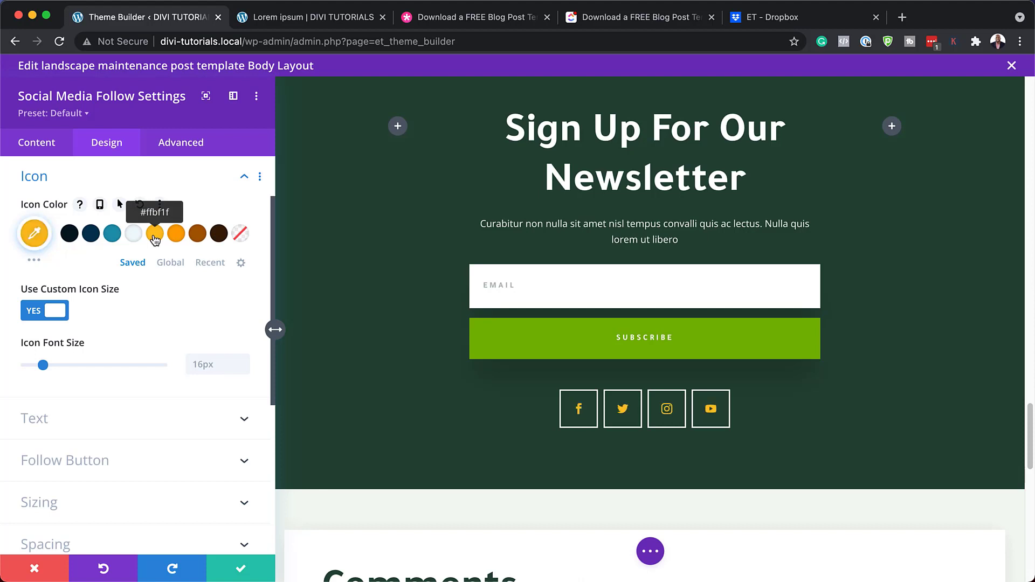
# Step: Try an orange border at 0px and 2px widths around the social icons, and discard all of the module's changes
pyautogui.scroll(-1, 143, 437)
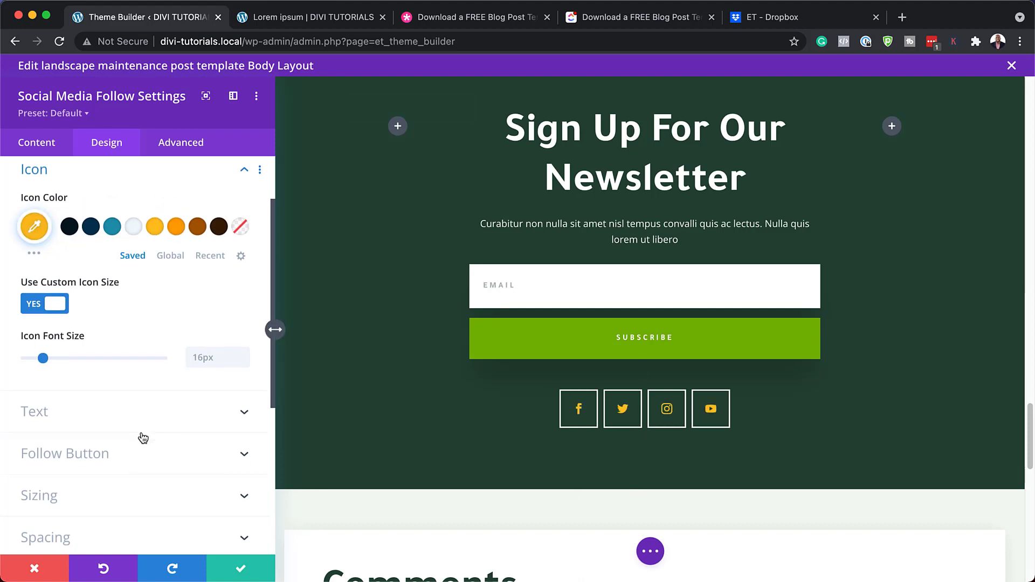
pyautogui.scroll(-5, 143, 437)
pyautogui.click(116, 356)
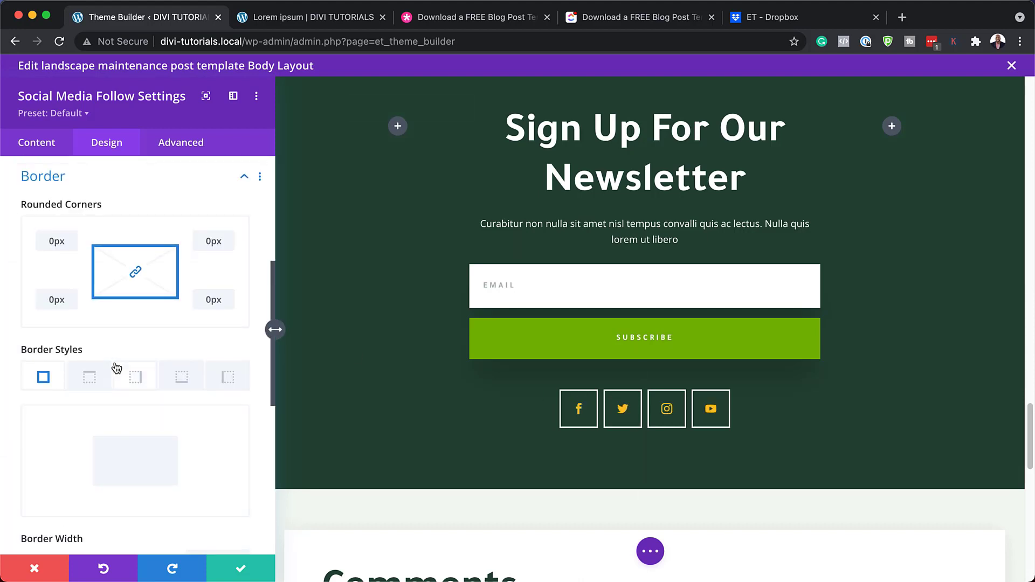
pyautogui.scroll(-4, 134, 402)
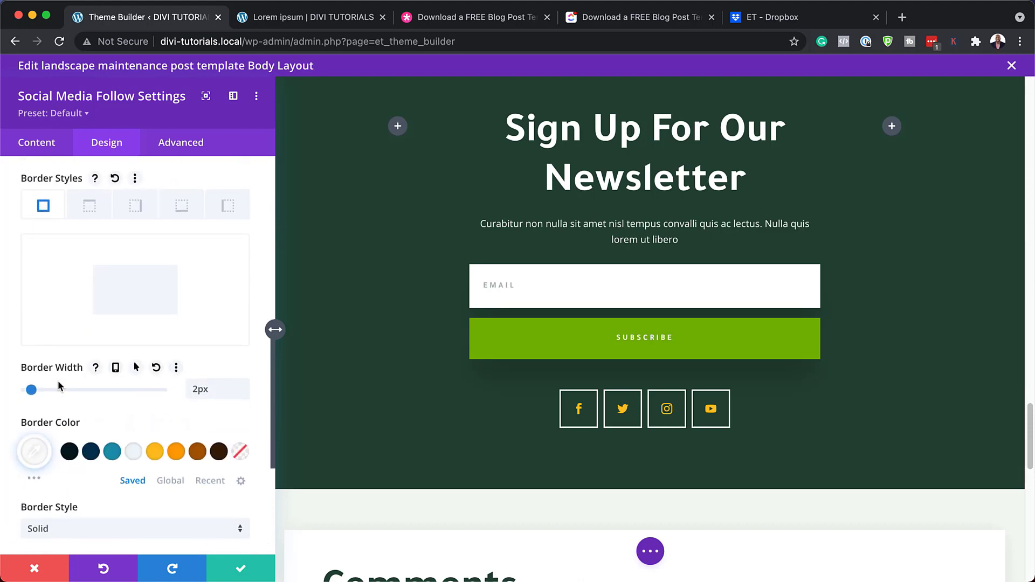
pyautogui.click(178, 454)
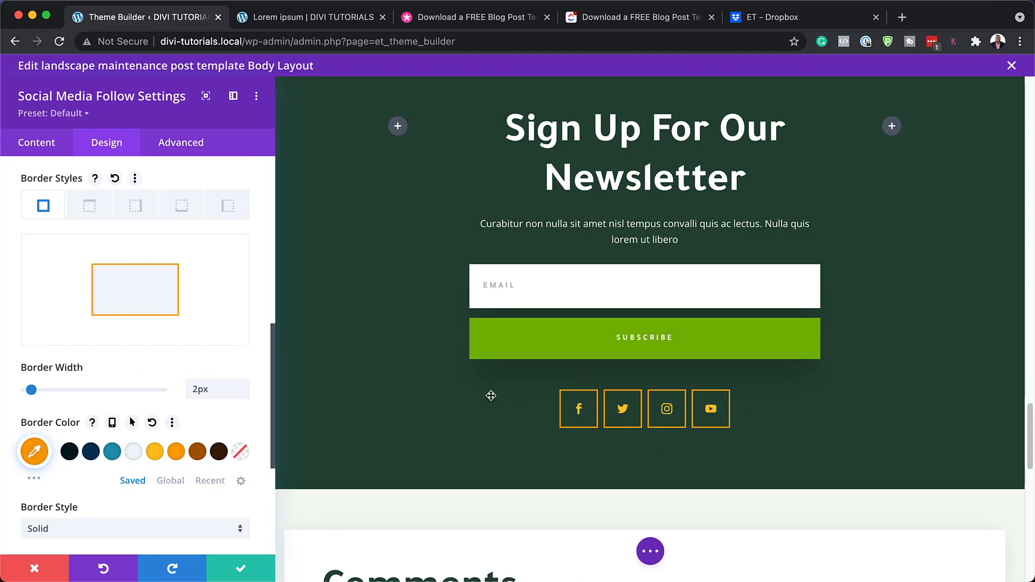
pyautogui.moveTo(34, 394); pyautogui.dragTo(1, 390)
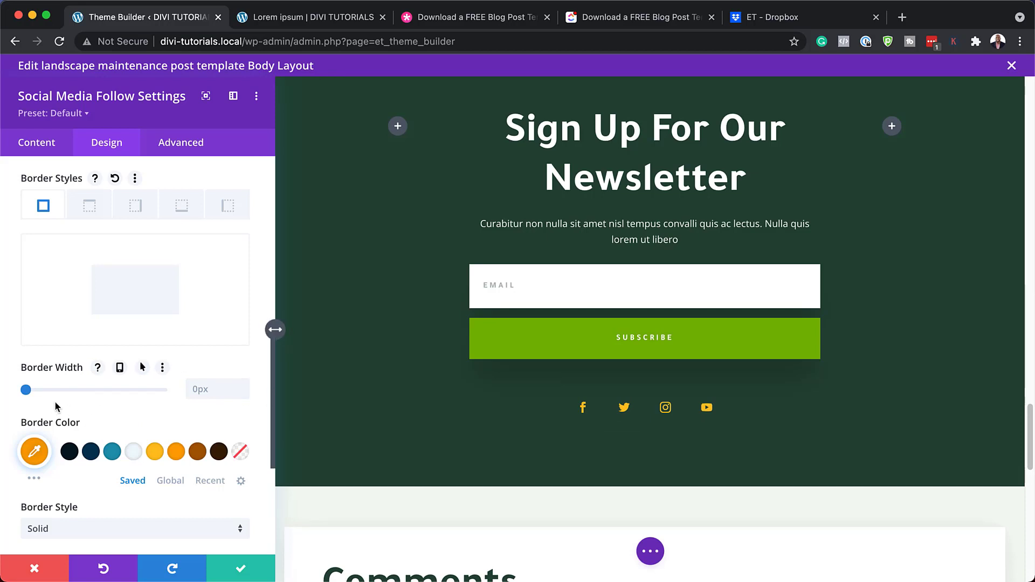
pyautogui.click(31, 391)
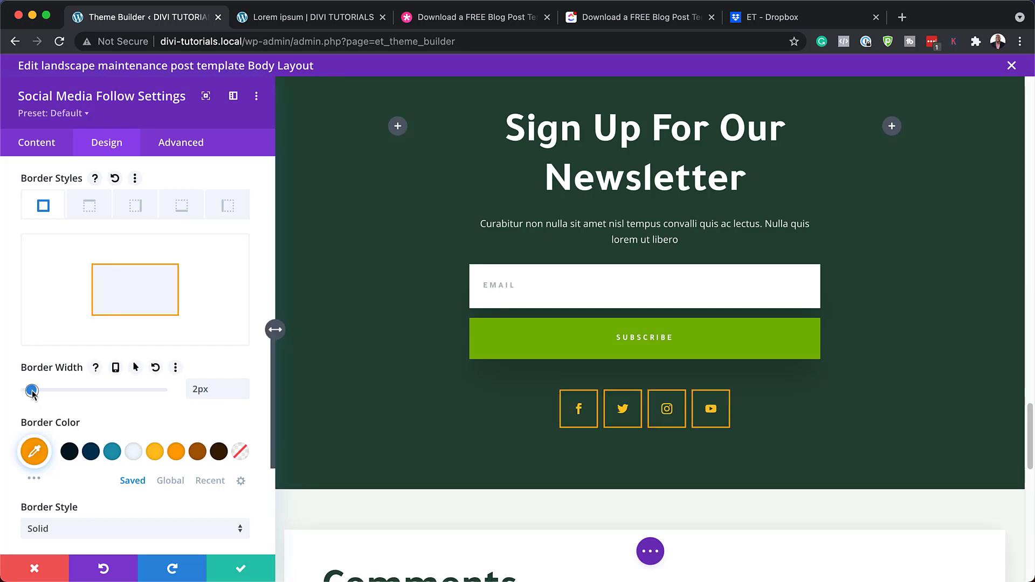
pyautogui.click(34, 569)
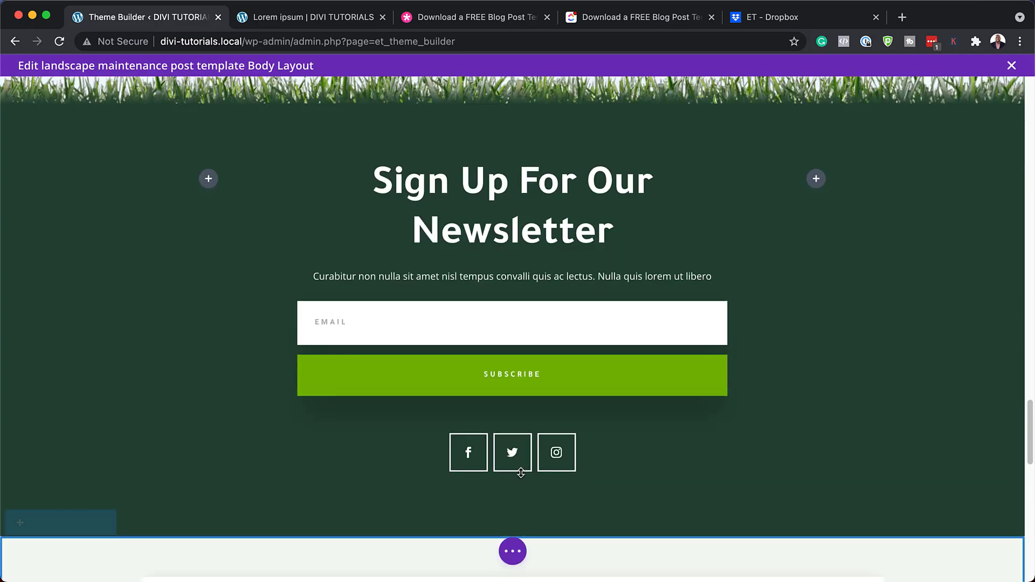
# Step: Examine the Comments section from its heading and reply button down to the comment form's submit button
pyautogui.scroll(-5, 520, 471)
pyautogui.scroll(-3, 521, 473)
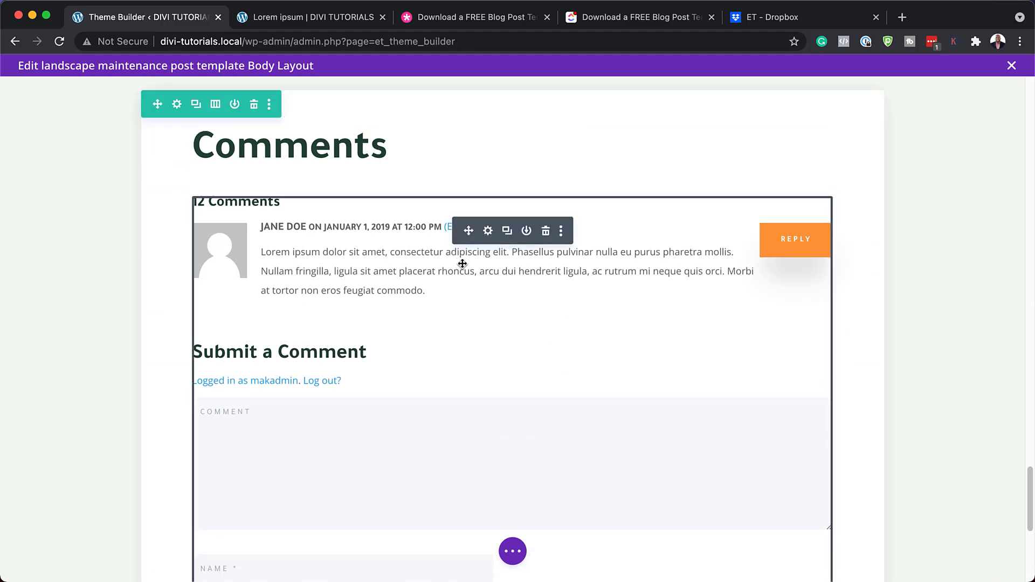
pyautogui.scroll(-1, 520, 335)
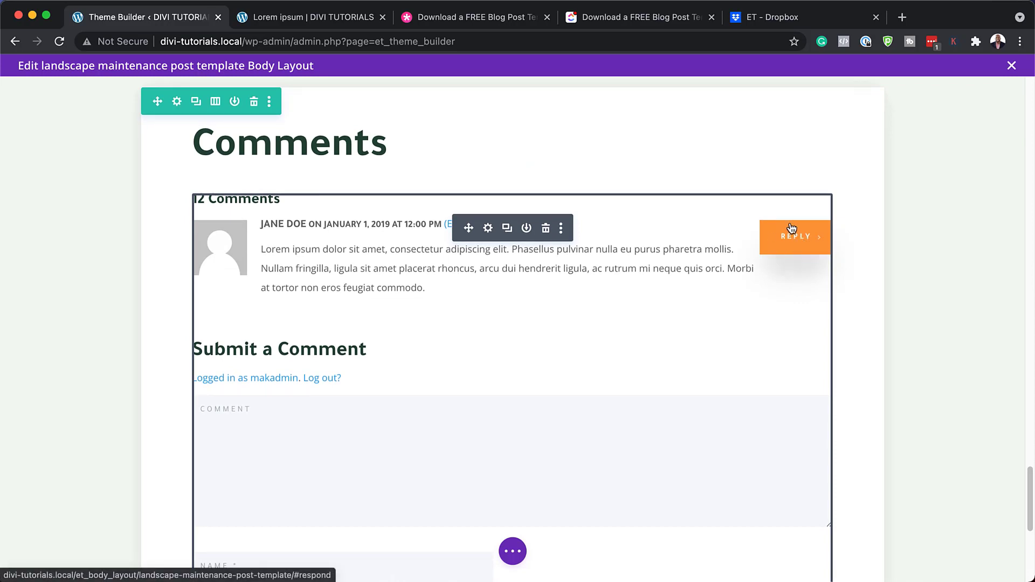
pyautogui.scroll(-5, 476, 400)
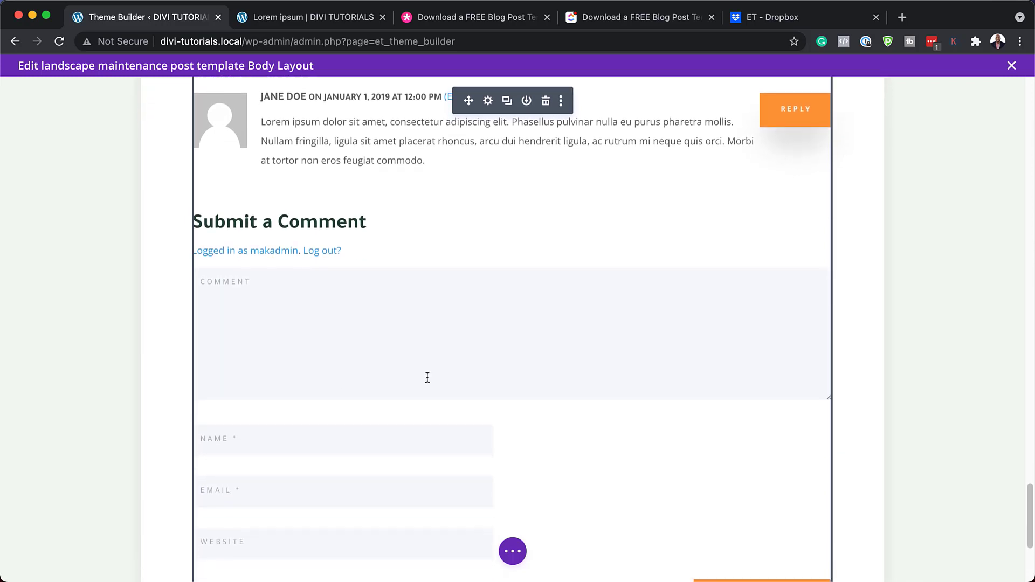
pyautogui.scroll(-5, 495, 456)
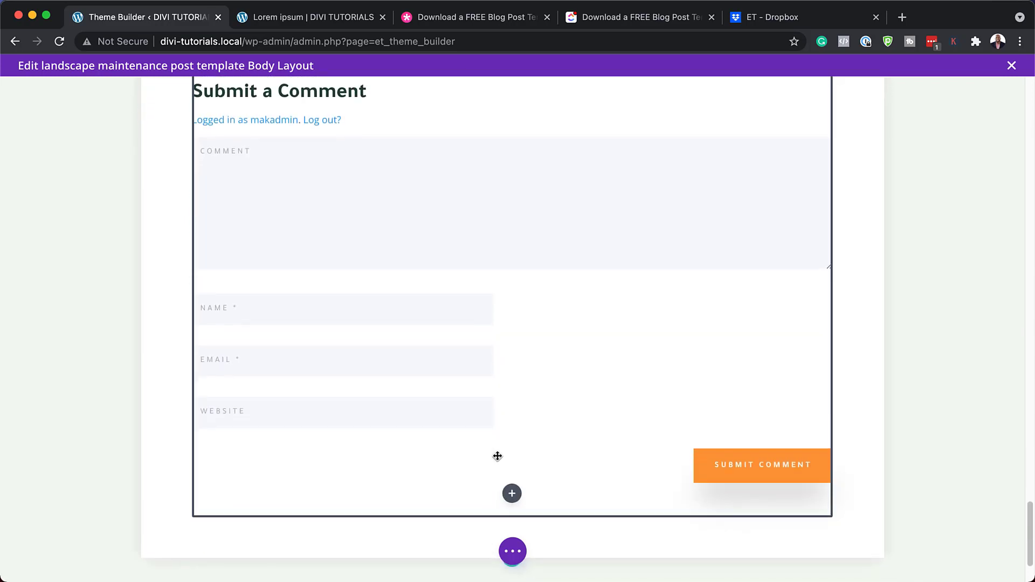
pyautogui.scroll(10, 496, 456)
pyautogui.scroll(2, 539, 442)
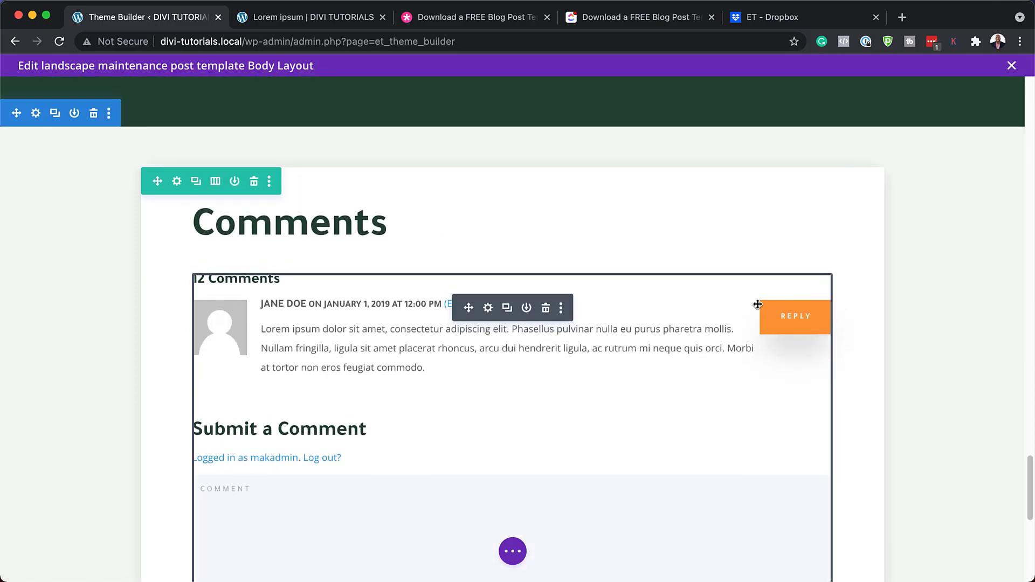
# Step: Try teal as the Comments module's button background, and set it to brown #a35700 for the reply and submit buttons
pyautogui.click(488, 310)
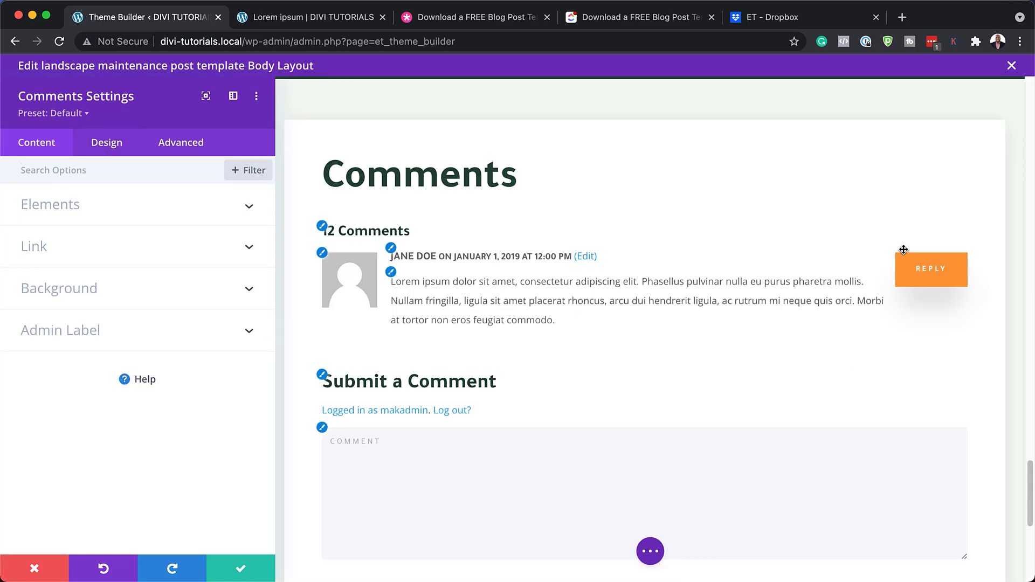
pyautogui.click(114, 147)
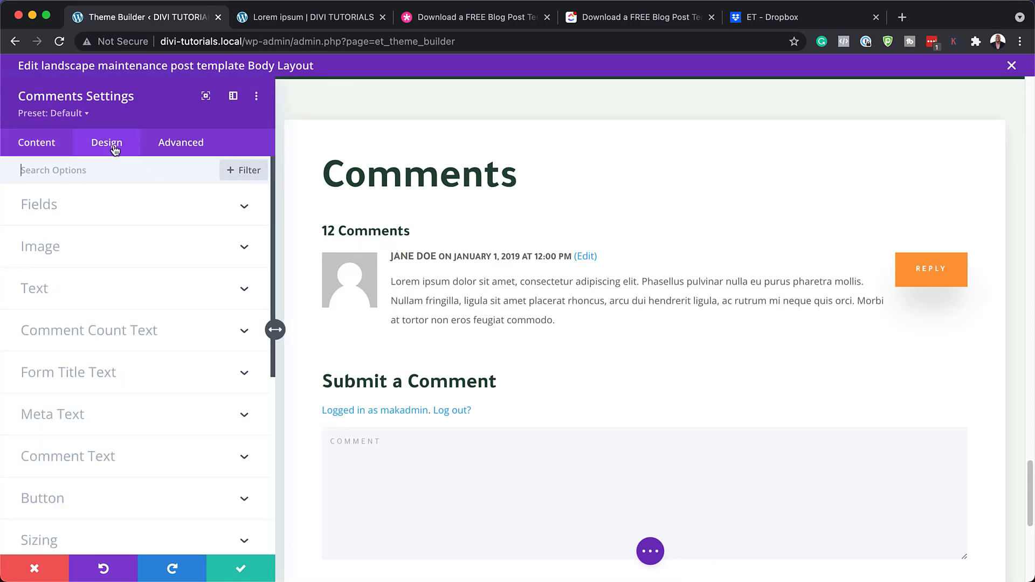
pyautogui.scroll(-1, 180, 463)
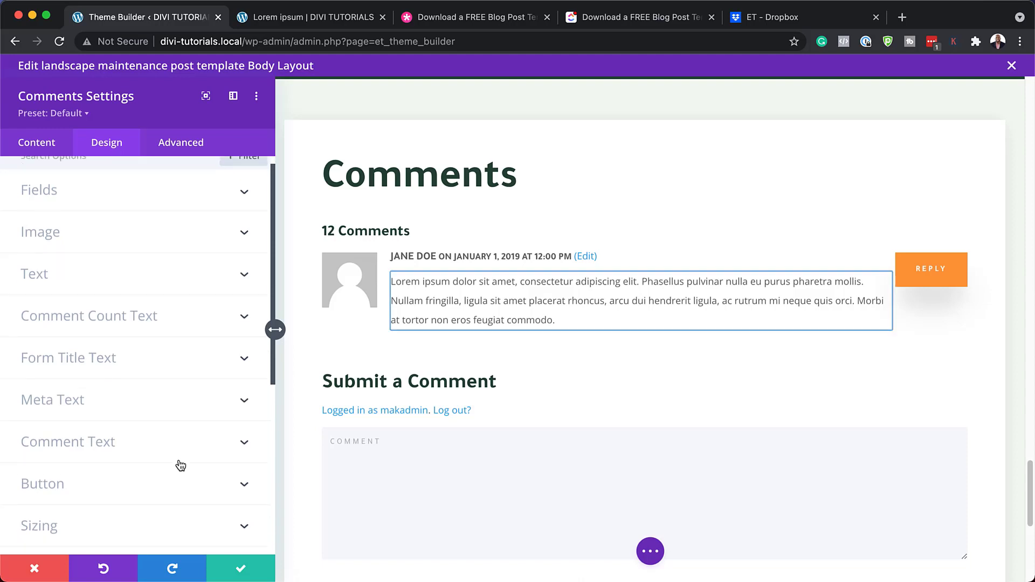
pyautogui.click(144, 488)
pyautogui.scroll(-4, 183, 475)
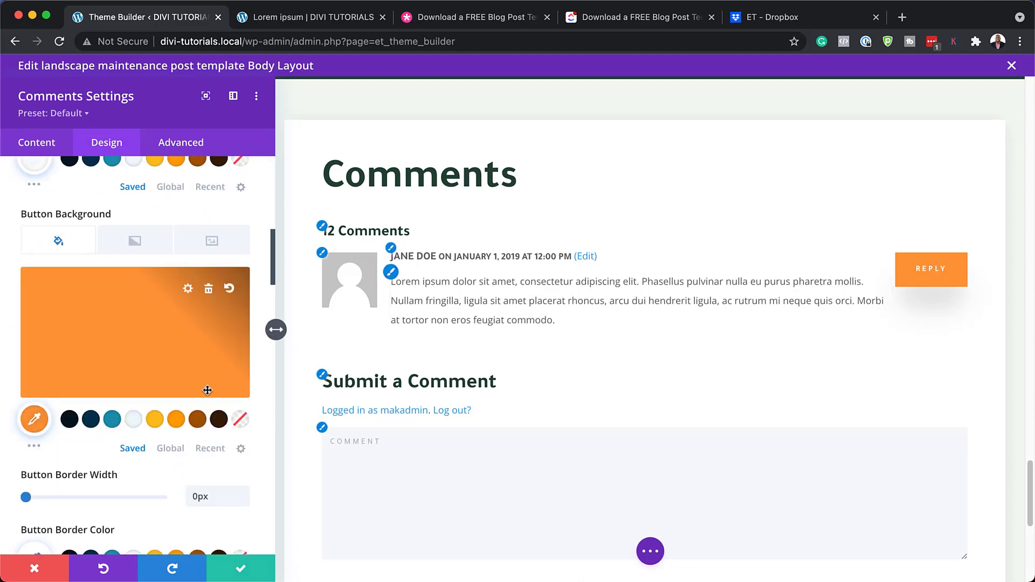
pyautogui.click(112, 420)
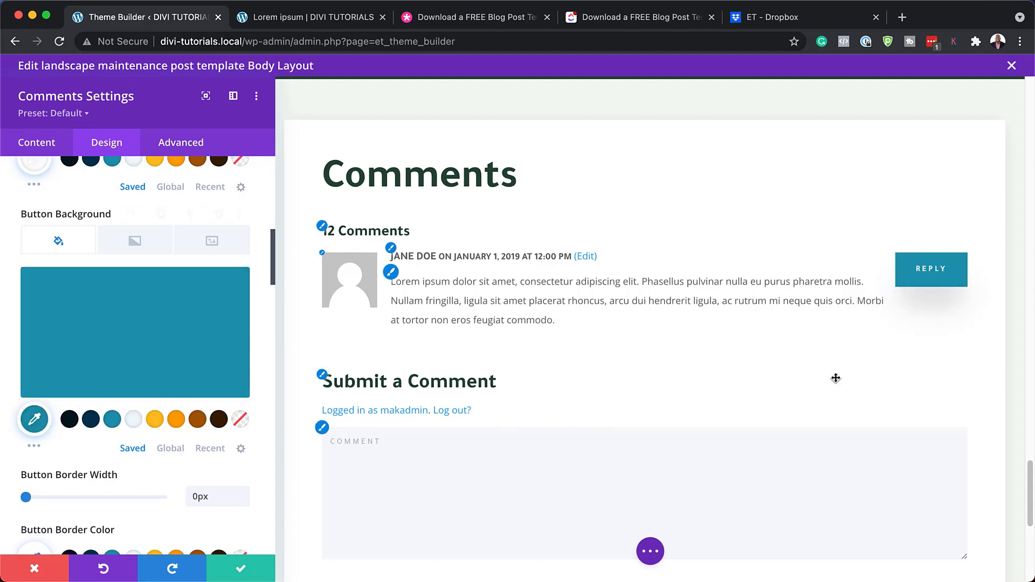
pyautogui.scroll(-7, 802, 376)
pyautogui.click(197, 419)
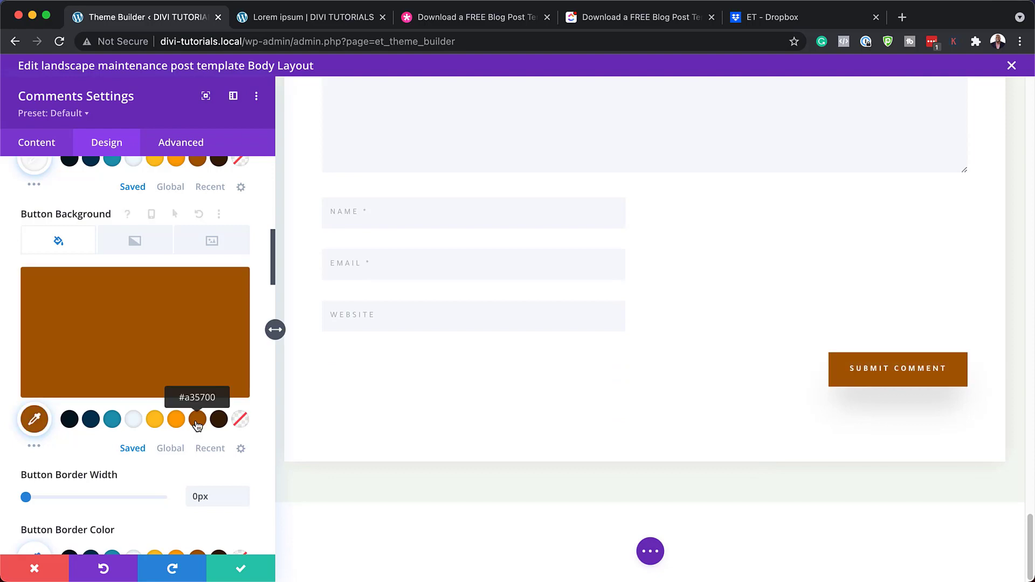
pyautogui.scroll(1, 487, 505)
pyautogui.scroll(6, 487, 506)
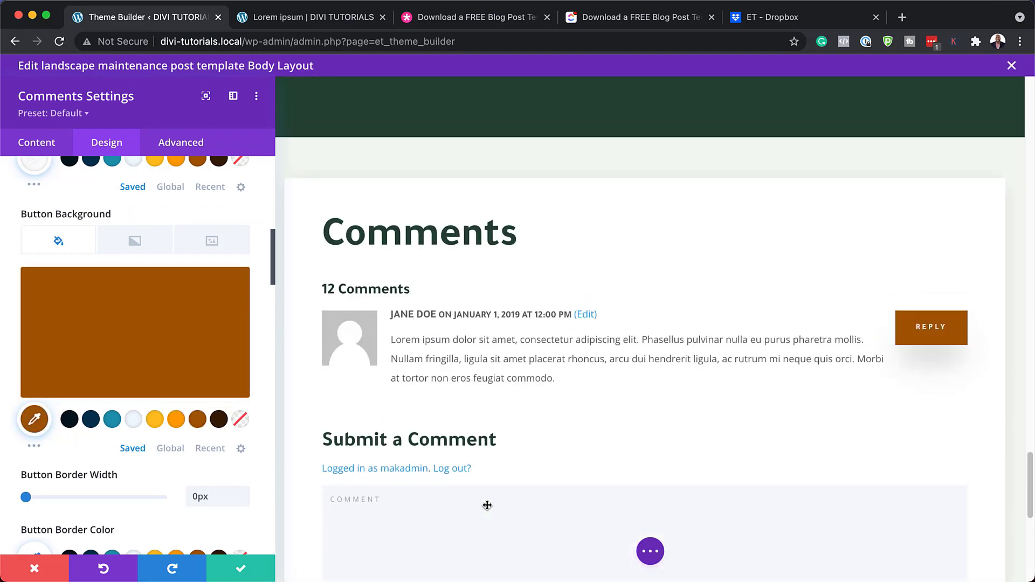
# Step: Set the comment body text's font to Poppins and its color to teal
pyautogui.click(394, 338)
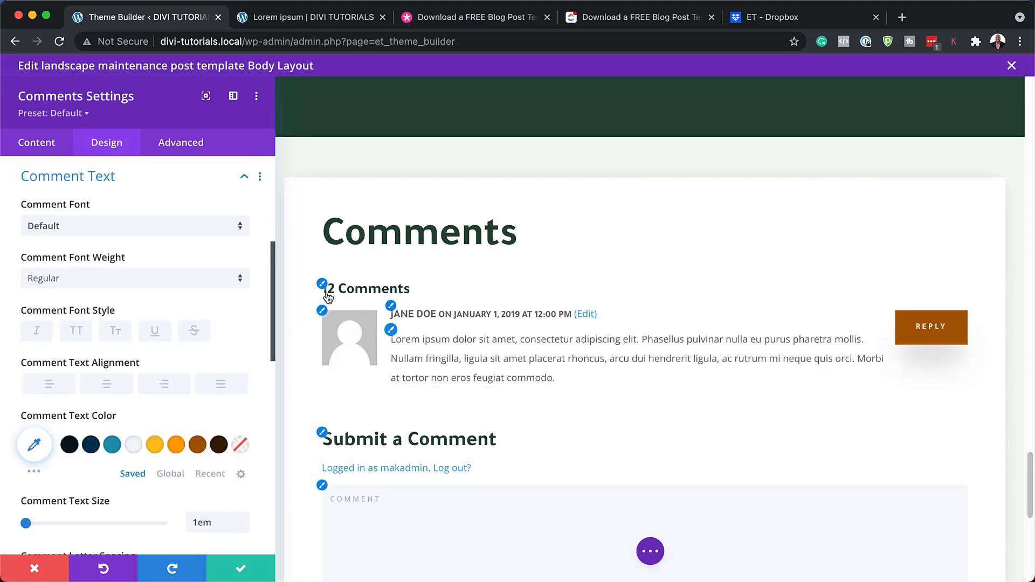
pyautogui.click(118, 231)
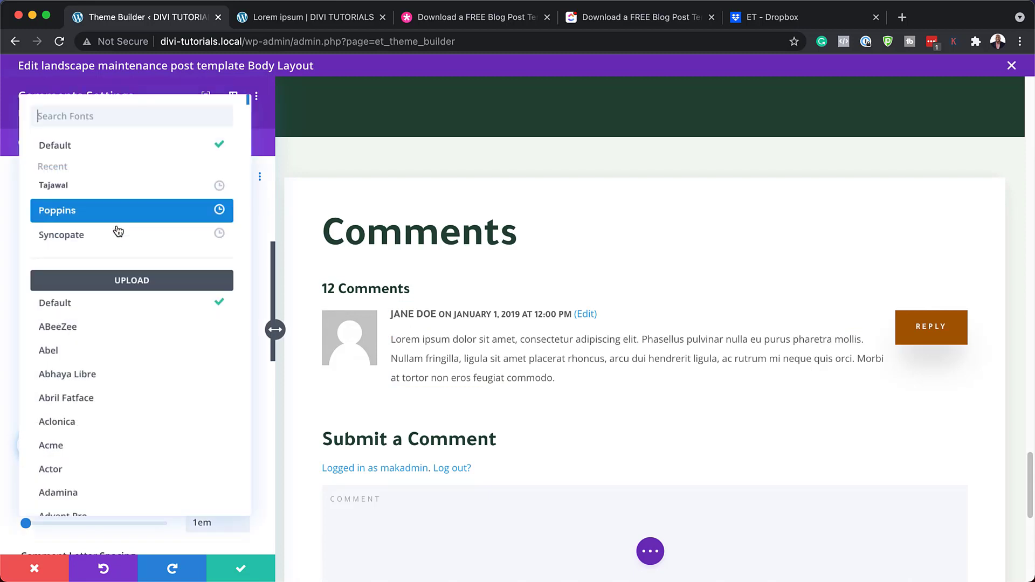
pyautogui.click(88, 211)
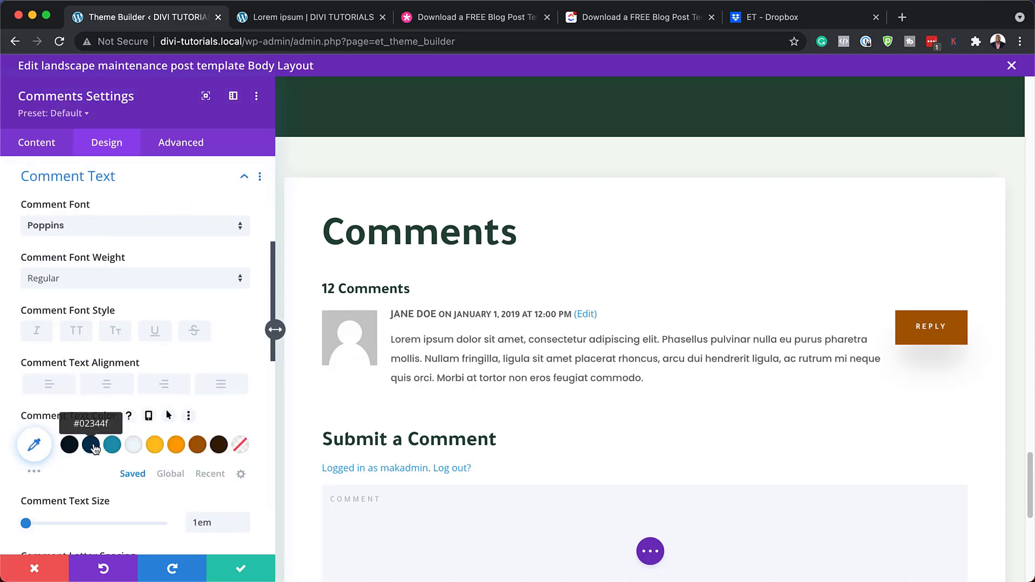
pyautogui.click(112, 445)
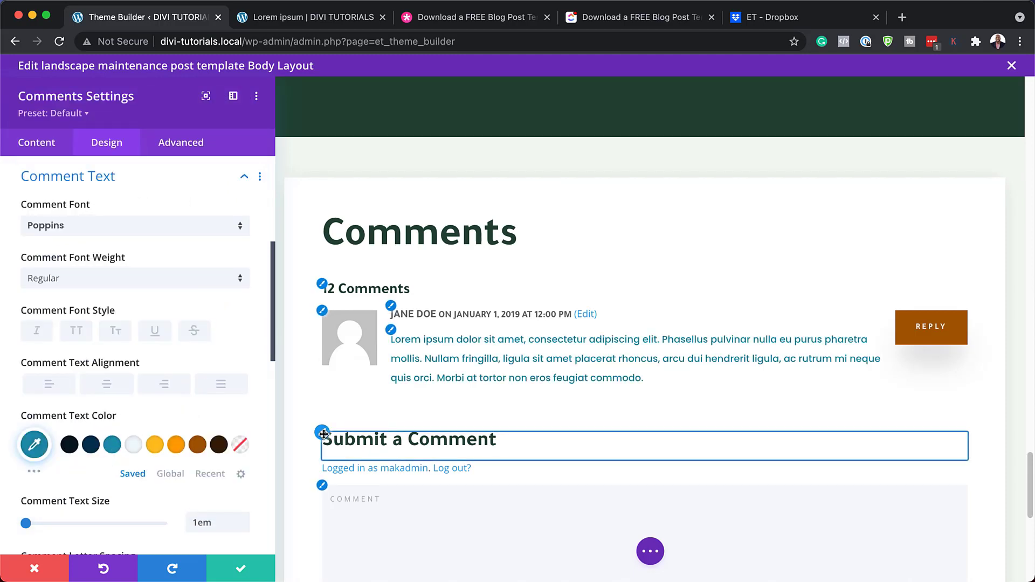
# Step: Try Poppins as the comment form title's font and brown as its text color
pyautogui.click(323, 434)
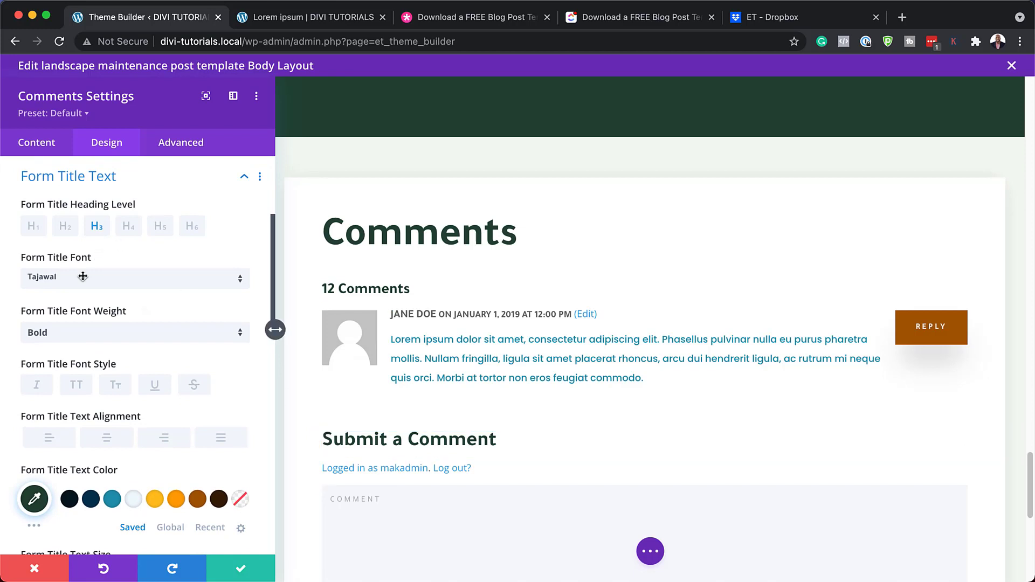
pyautogui.click(84, 280)
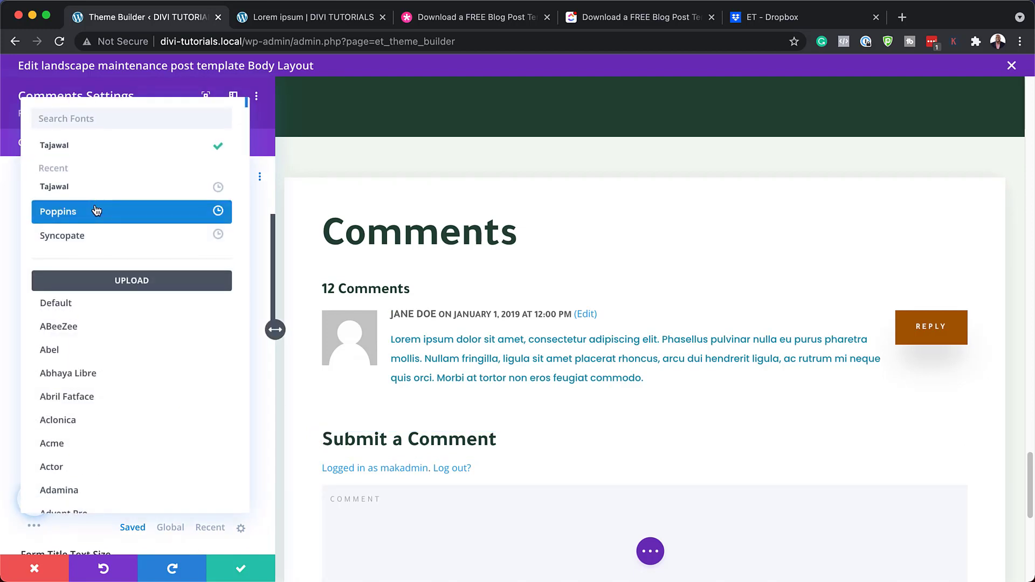
pyautogui.click(96, 212)
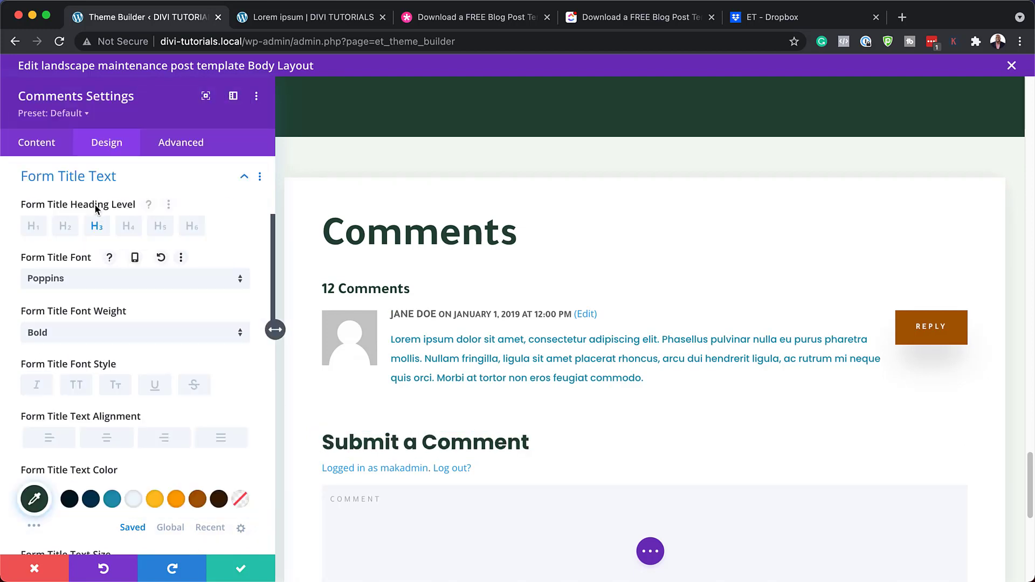
pyautogui.click(197, 499)
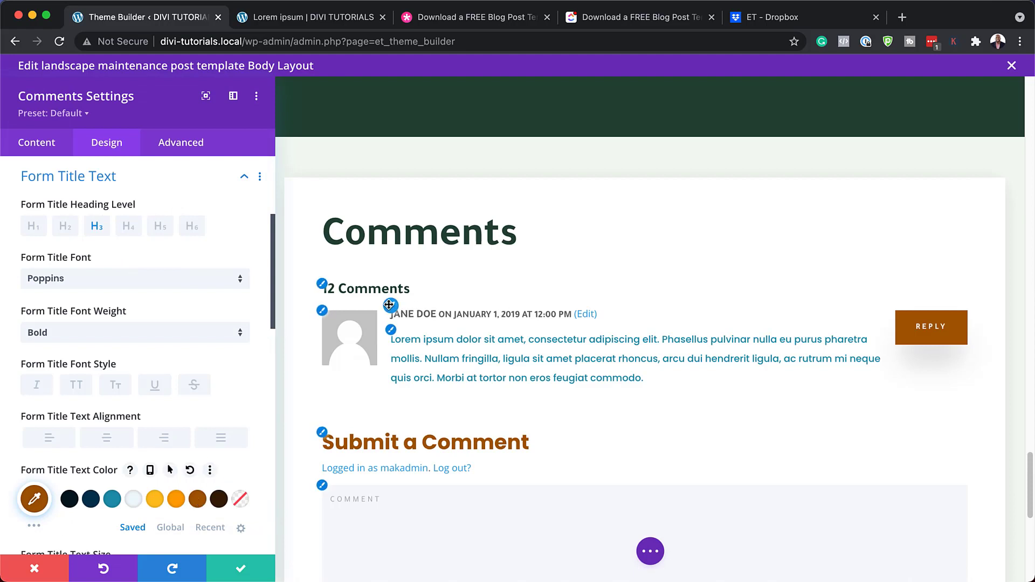
# Step: Try Poppins as the comment meta text's font, with teal and dark blue #02344f as its text color
pyautogui.click(389, 305)
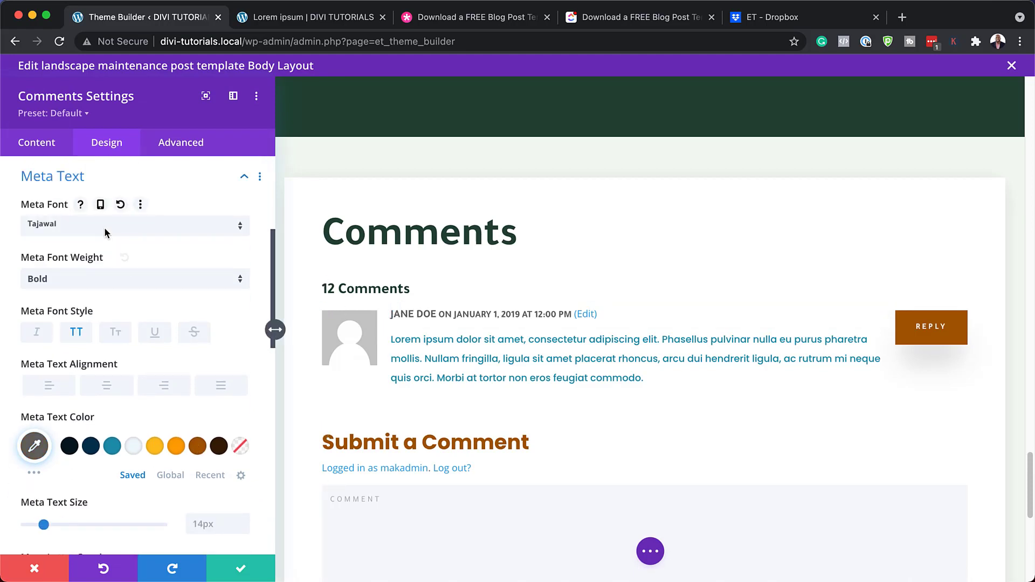
pyautogui.click(103, 225)
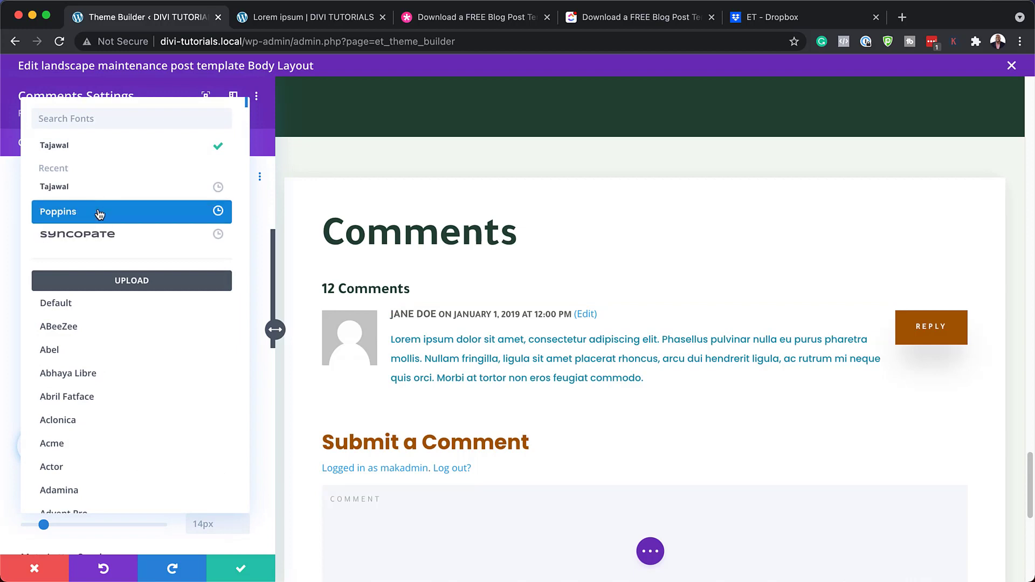
pyautogui.click(99, 214)
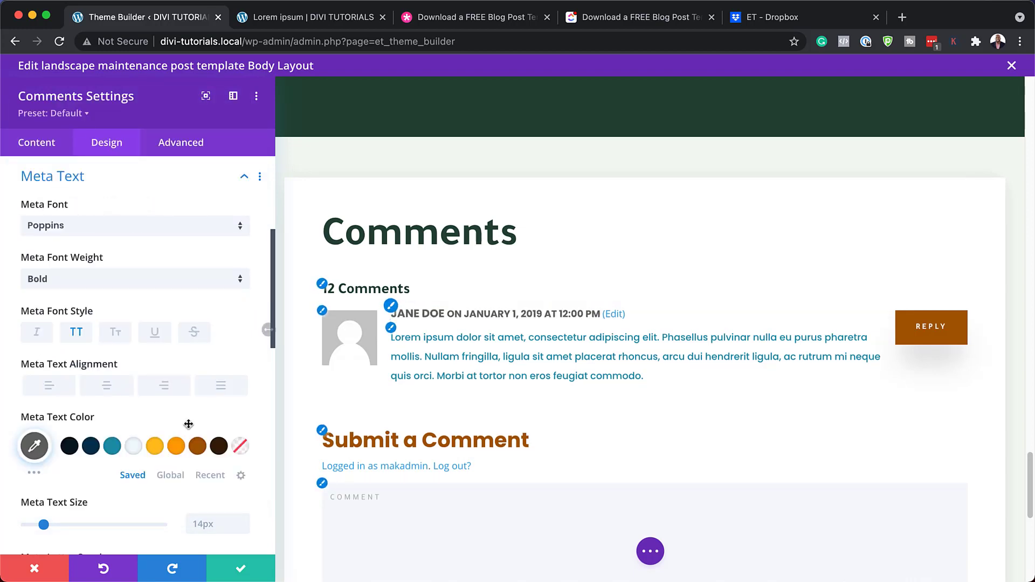
pyautogui.click(112, 445)
pyautogui.click(91, 447)
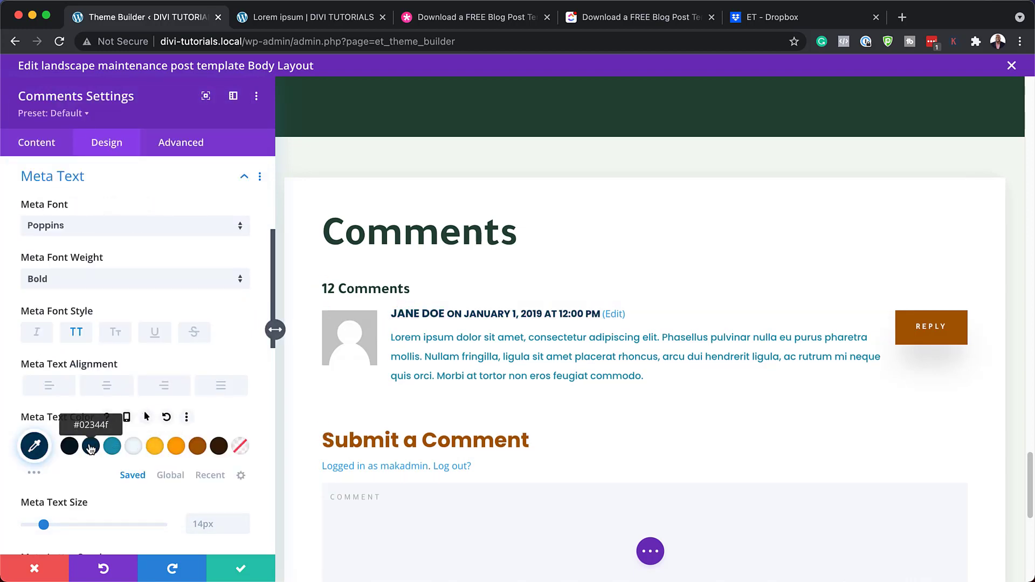
# Step: Try orange and pale cream #fcf5ea as the comment form fields' background color, and discard all of the Comments module's changes
pyautogui.scroll(-7, 545, 361)
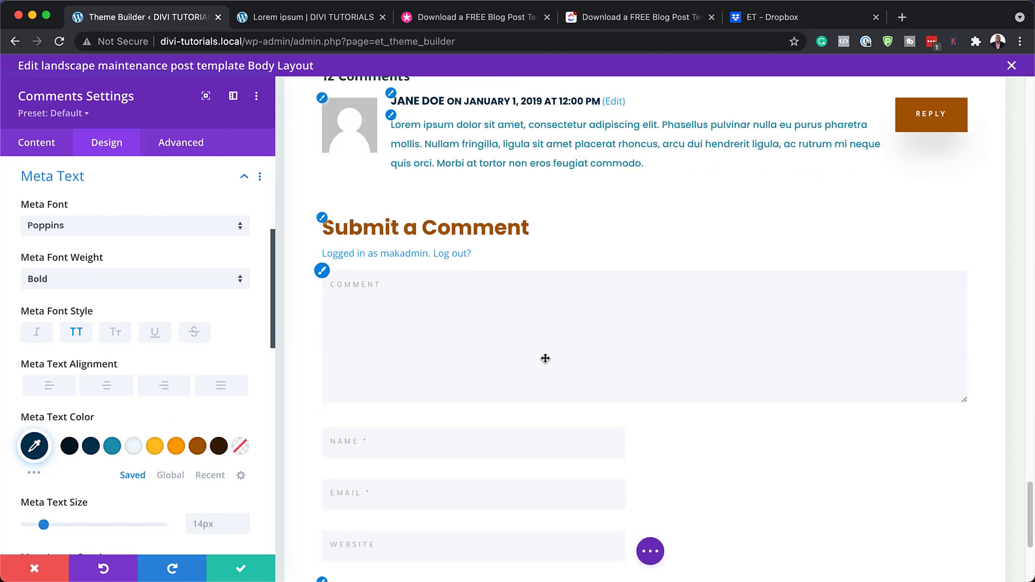
pyautogui.click(362, 135)
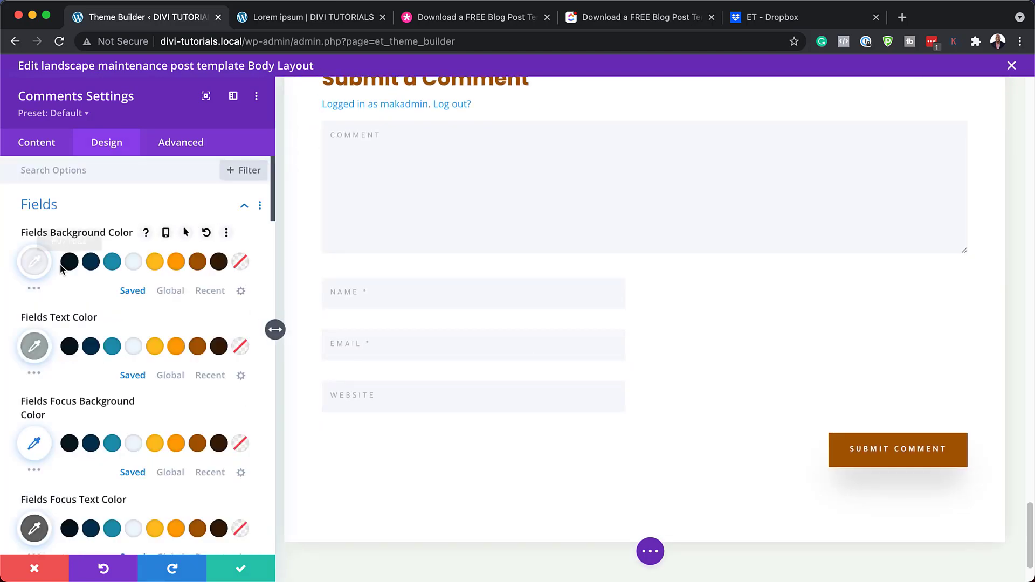
pyautogui.click(176, 263)
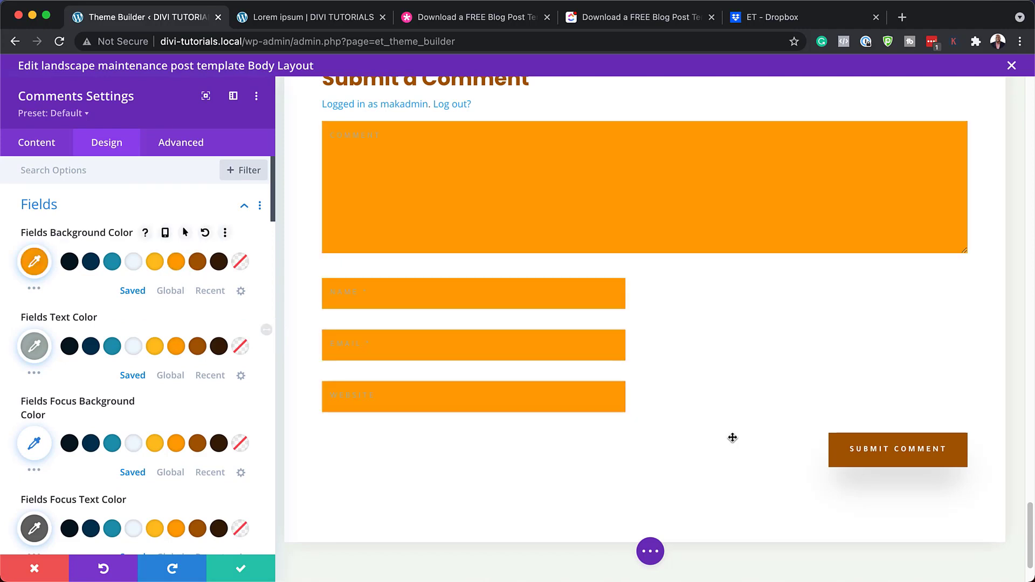
pyautogui.scroll(3, 750, 434)
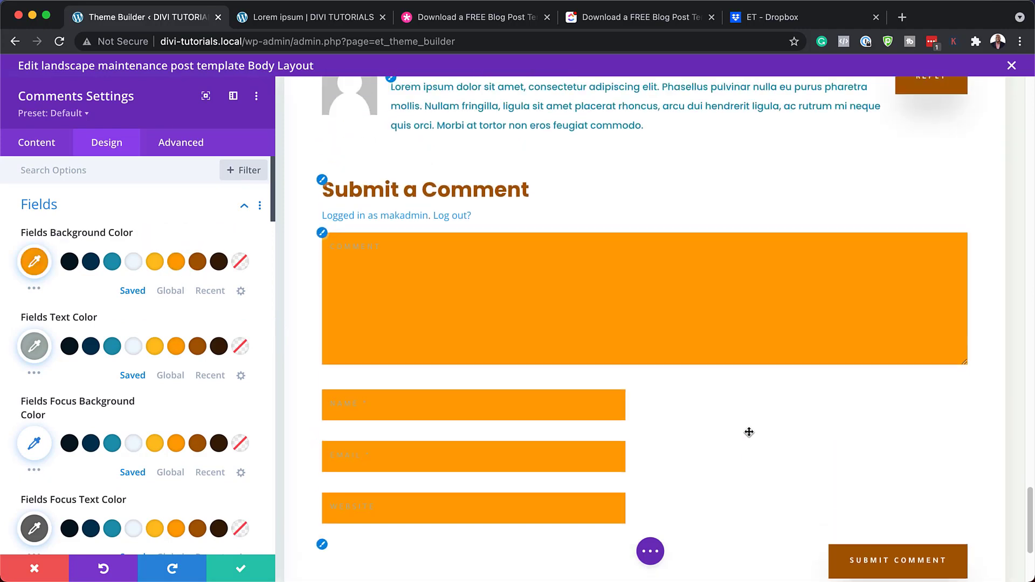
pyautogui.click(38, 264)
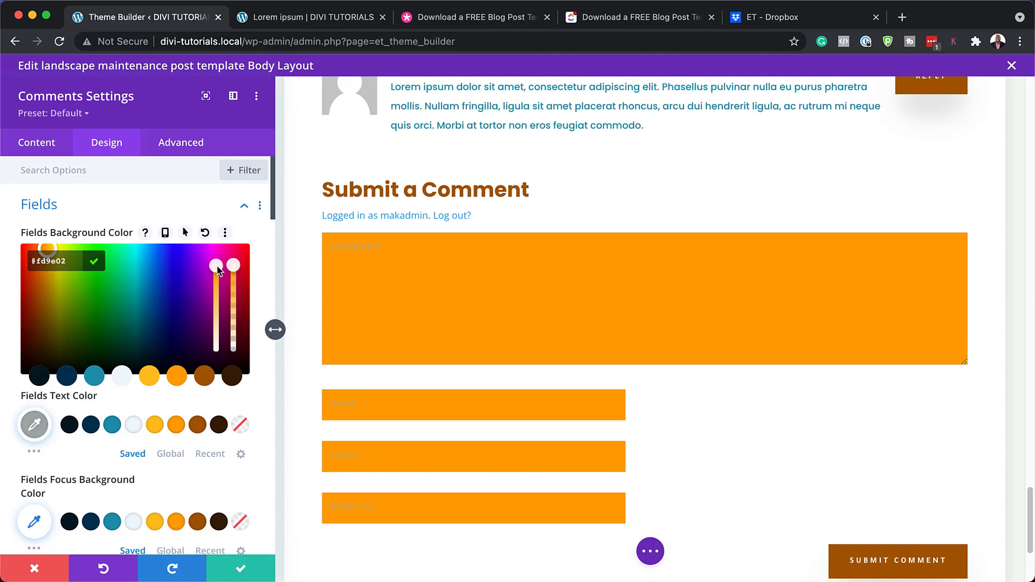
pyautogui.moveTo(219, 308); pyautogui.dragTo(223, 343)
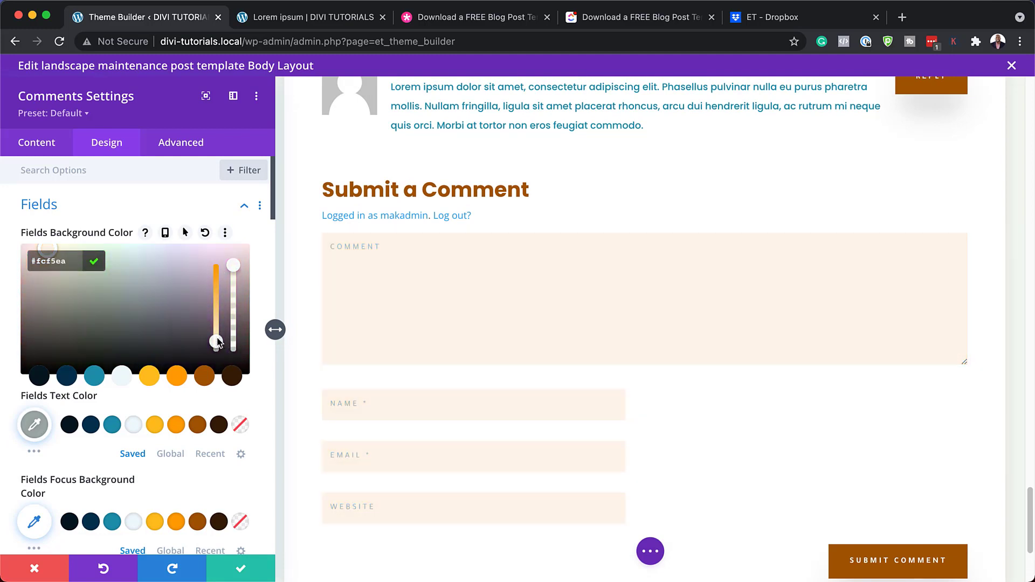
pyautogui.click(54, 571)
pyautogui.click(48, 571)
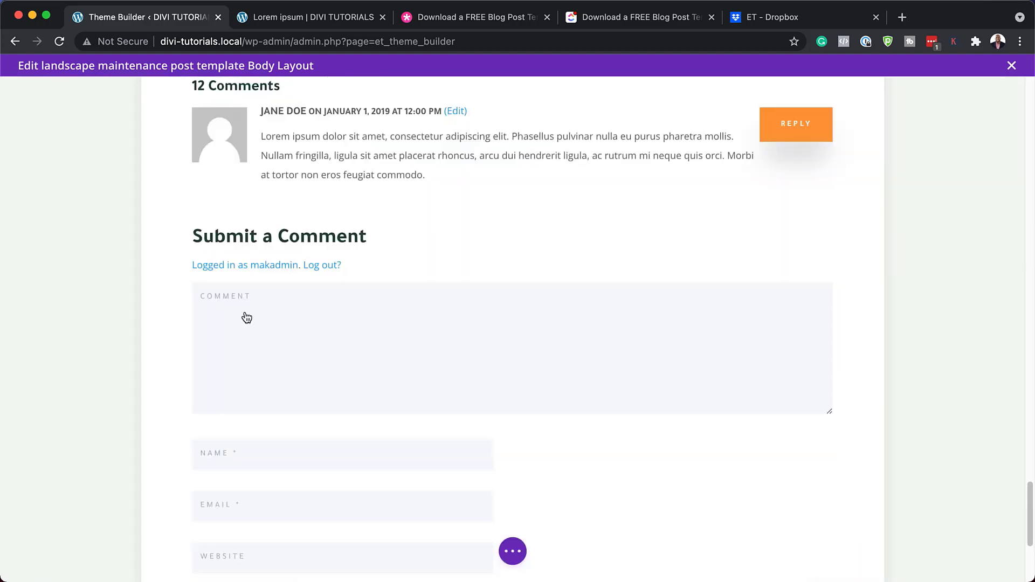
# Step: Review the body layout from the end of the comment form back up to the post content
pyautogui.scroll(-5, 580, 556)
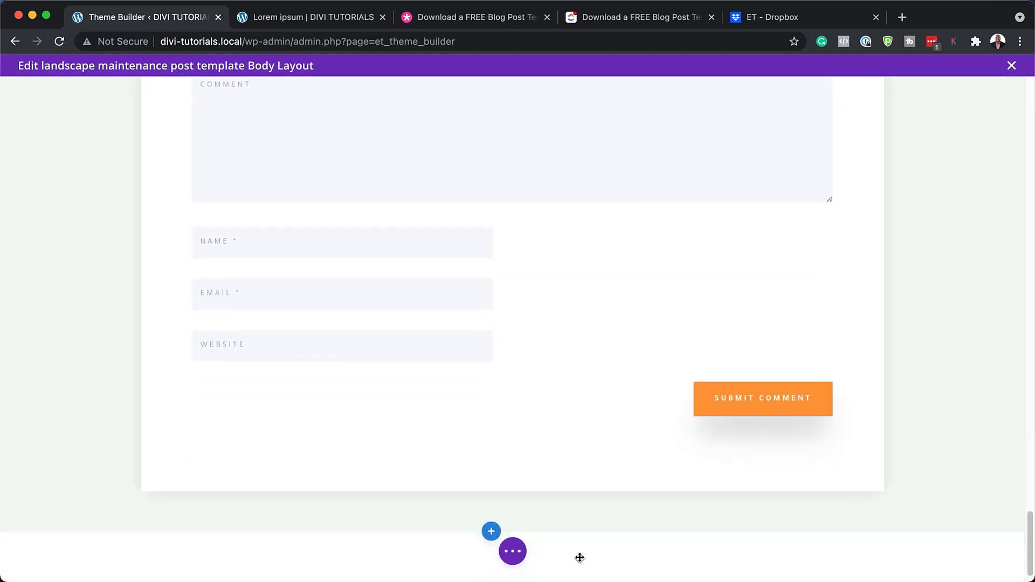
pyautogui.scroll(5, 650, 538)
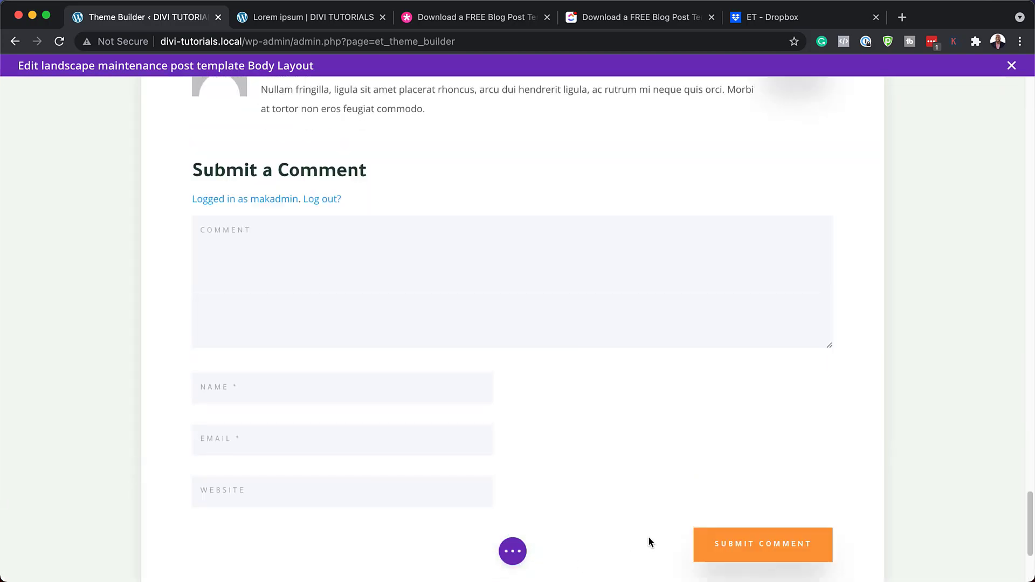
pyautogui.scroll(20, 649, 539)
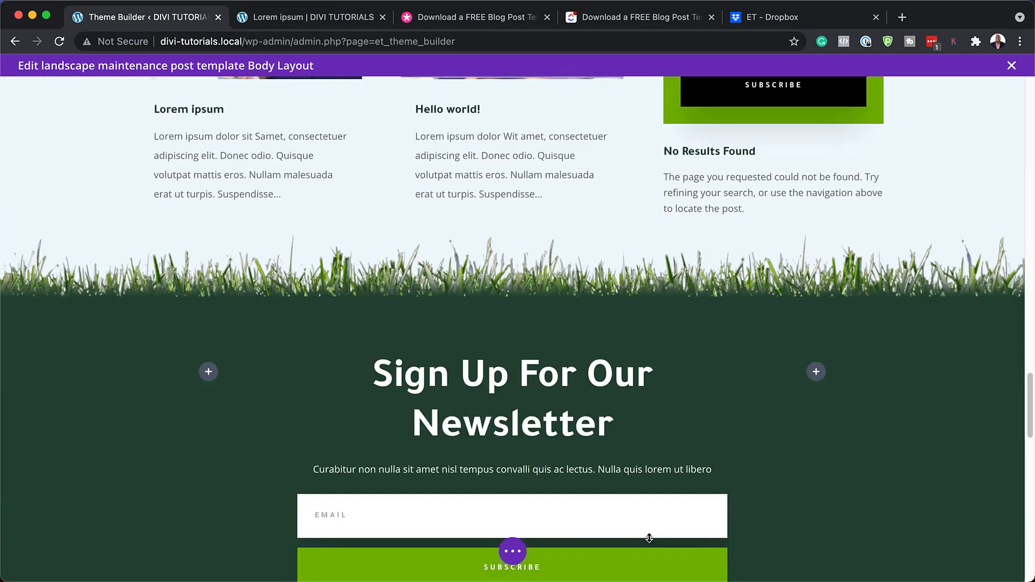
pyautogui.scroll(20, 649, 538)
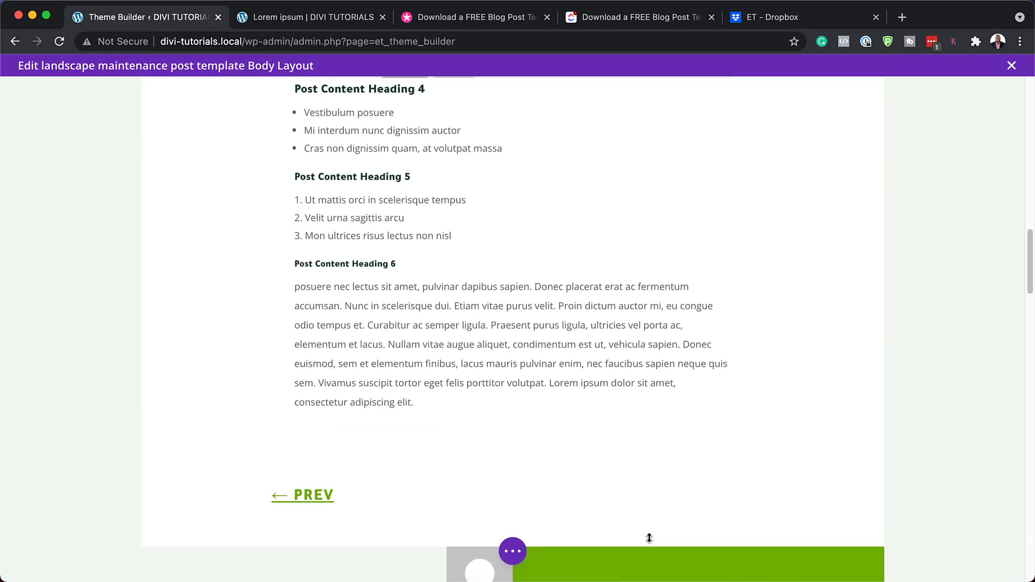